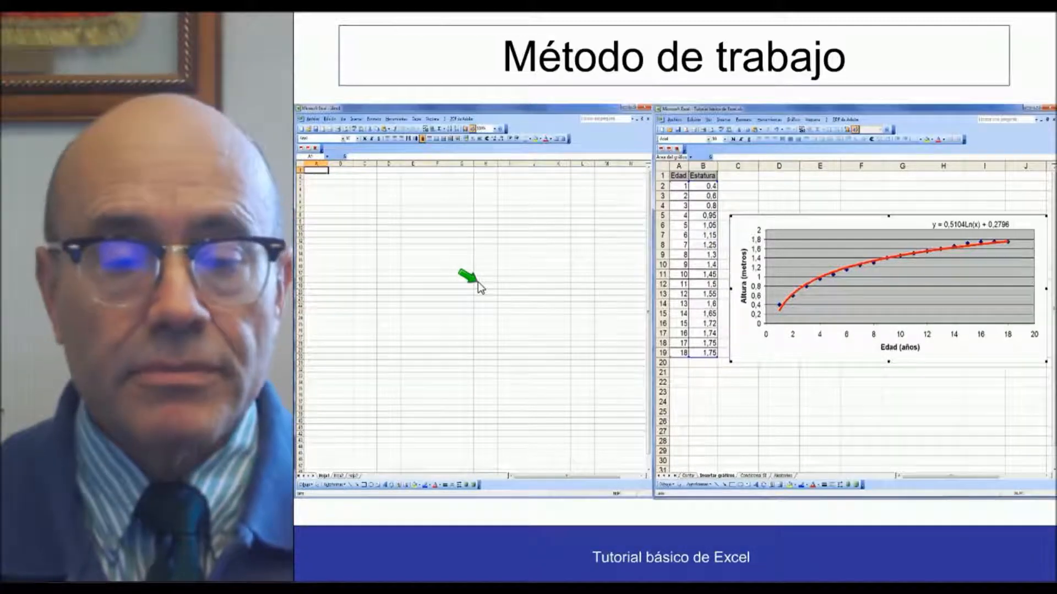
click(317, 577)
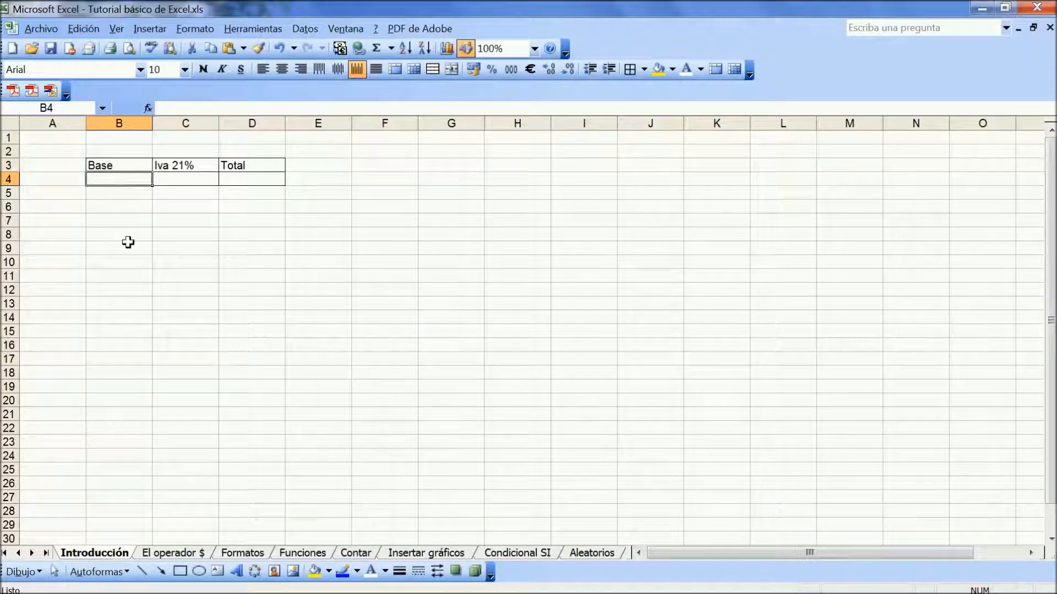
Review the Base, Iva 21% and Total headings, and enter 100 as the base amount in B4
click(120, 164)
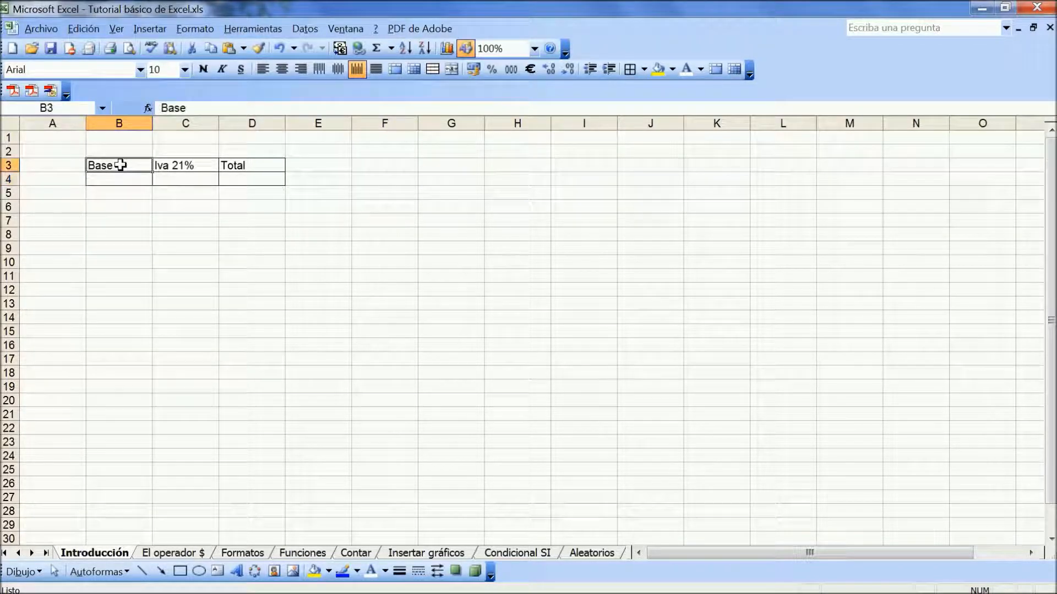
click(185, 165)
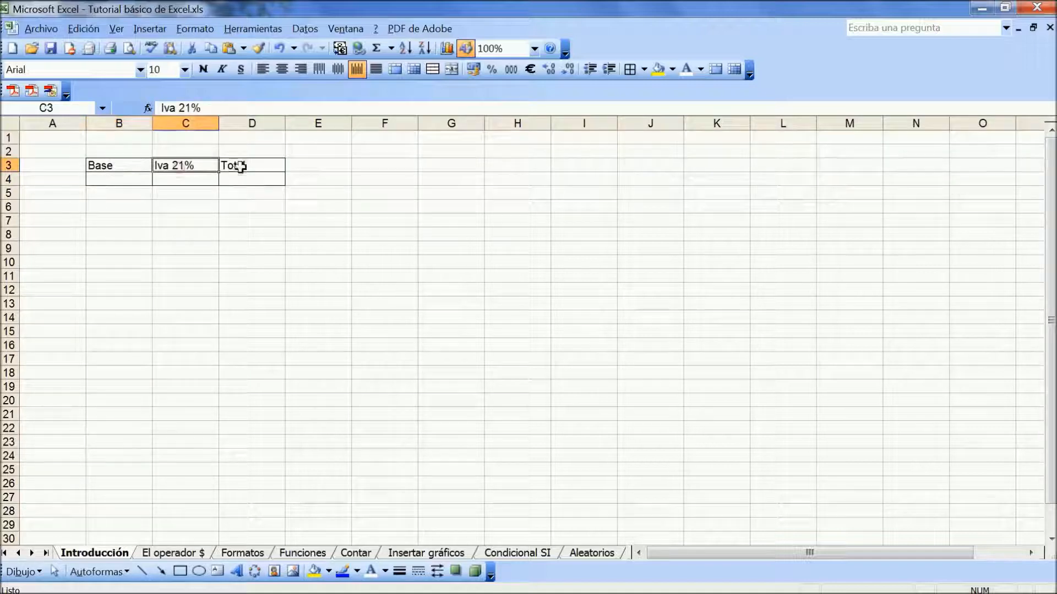
click(233, 164)
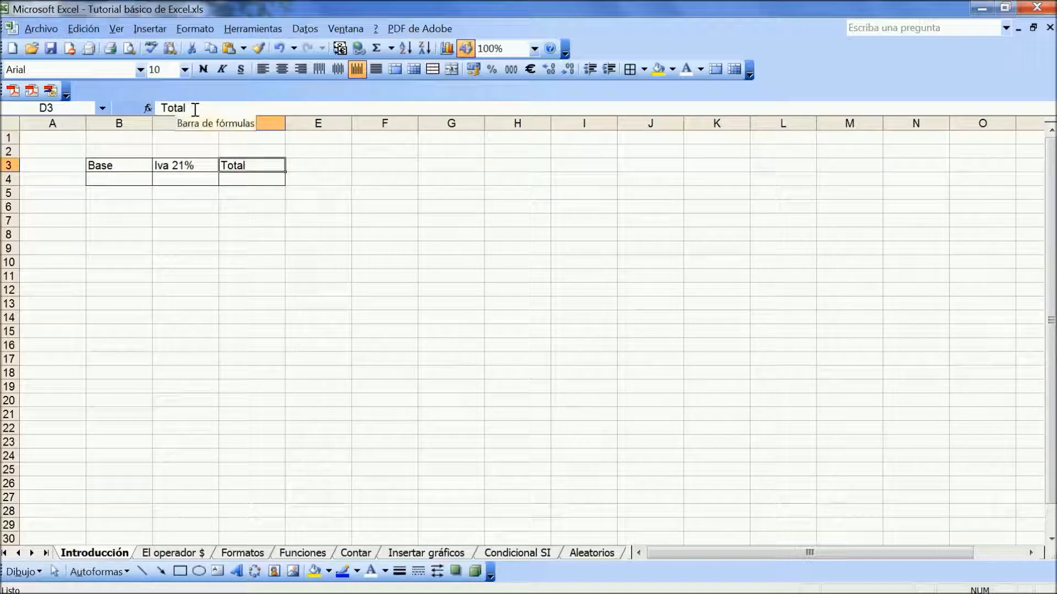
click(111, 181)
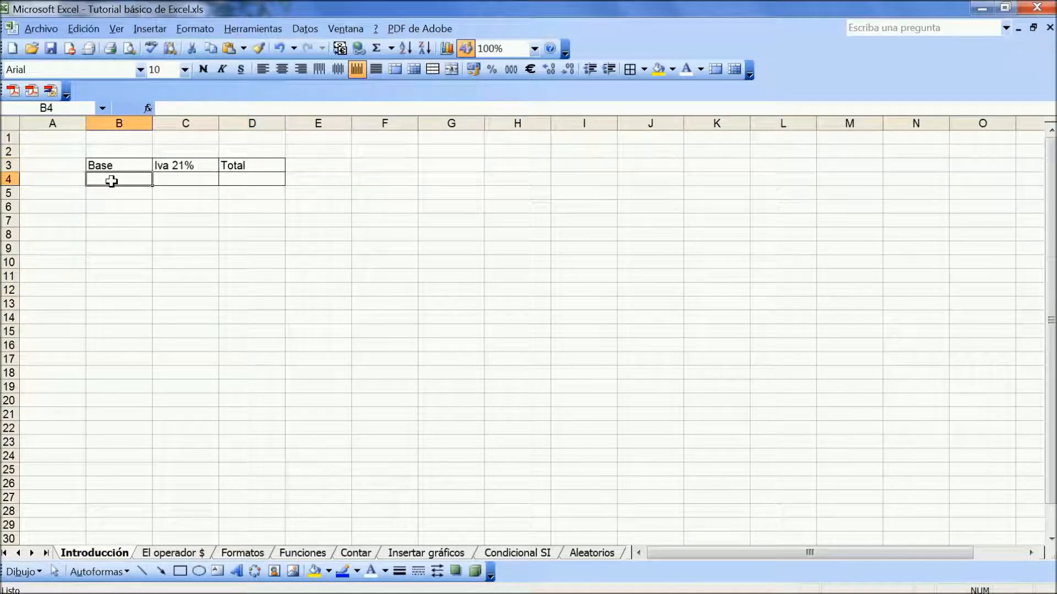
text(100)
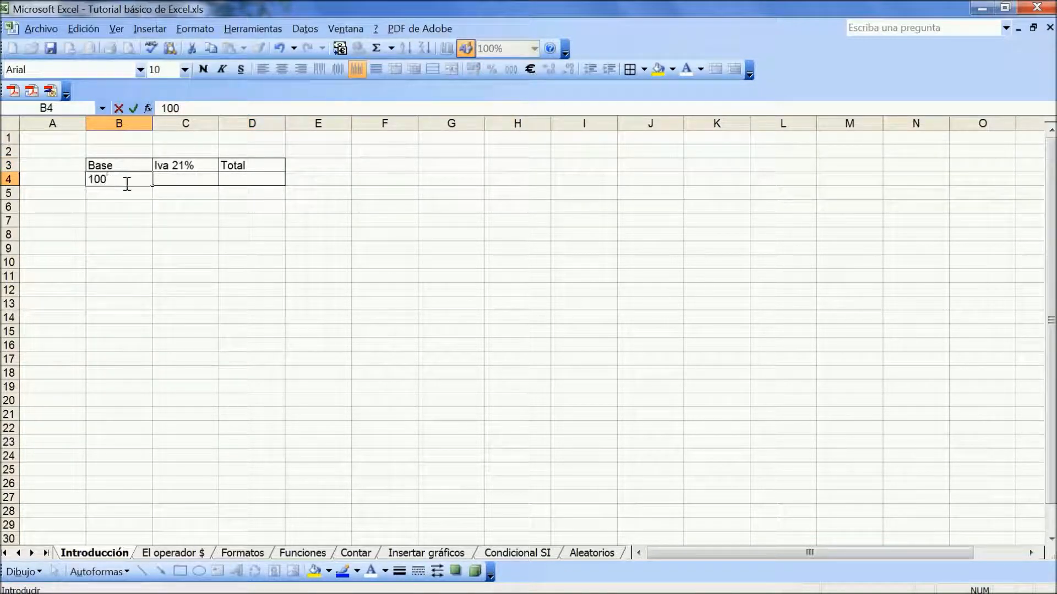
Calculate the 21% IVA of the base amount in C4 with the formula =B4*21/100
click(189, 180)
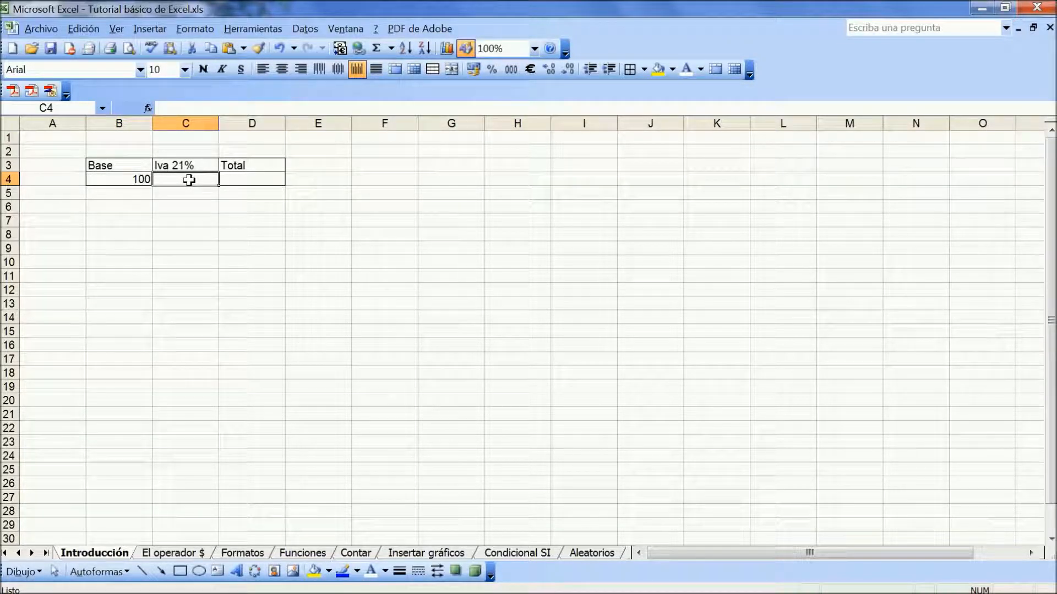
click(170, 110)
text(=)
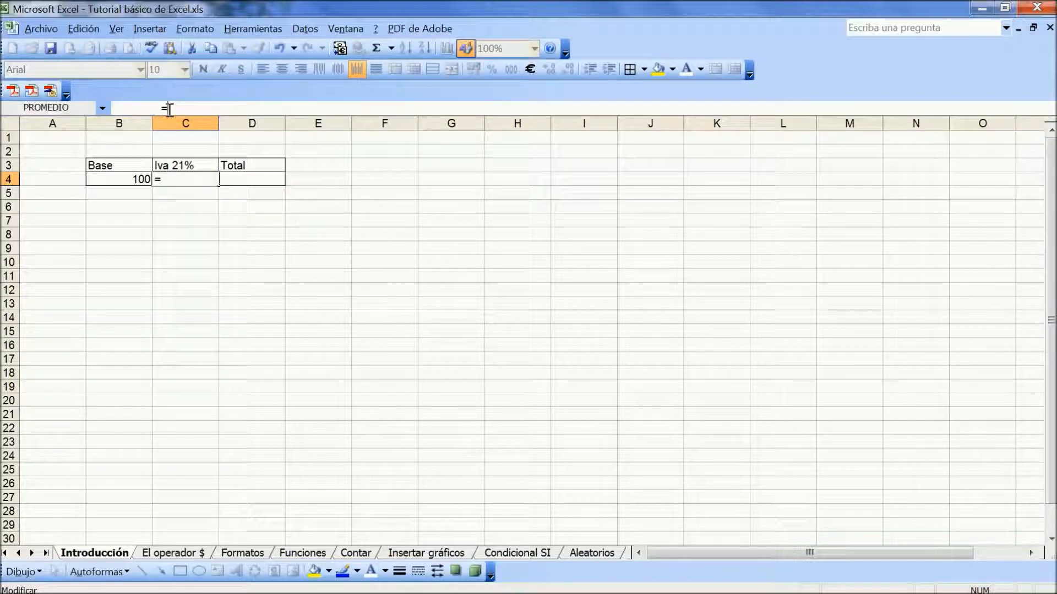
click(140, 180)
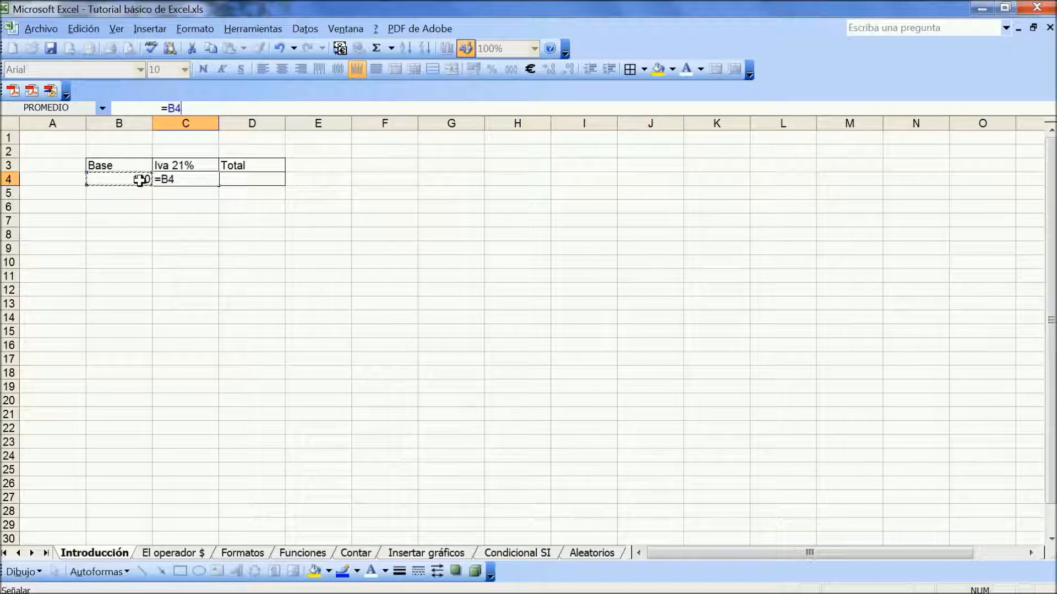
text(*)
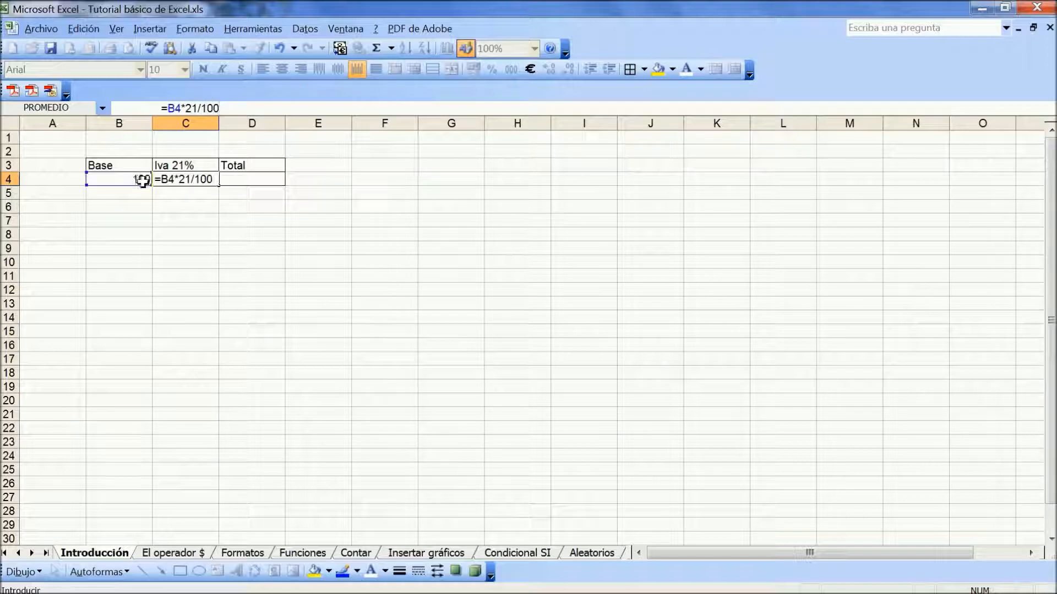
click(135, 108)
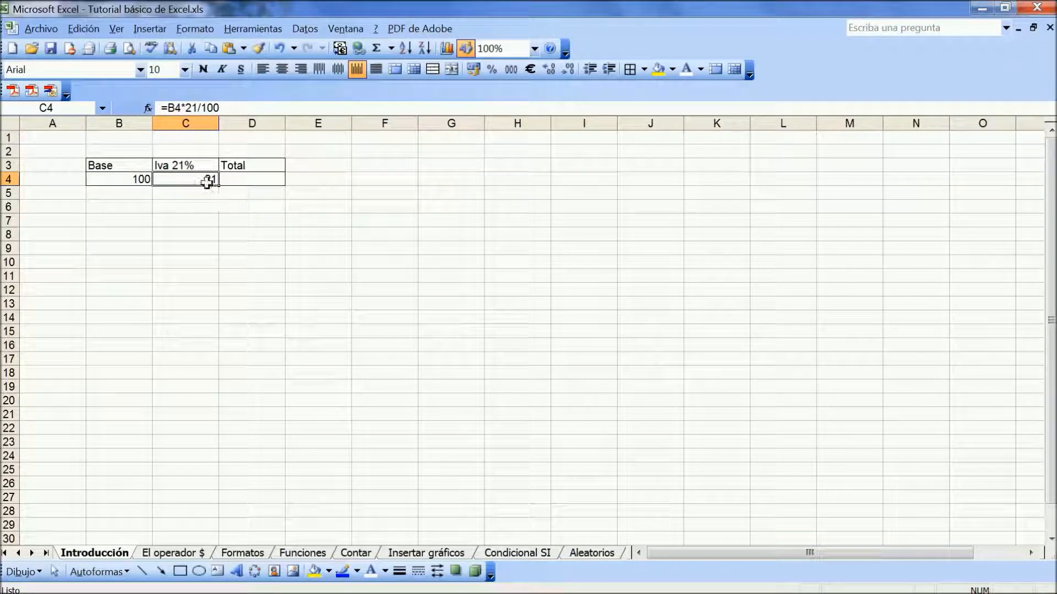
Calculate the total in D4 by adding the base and the IVA with =B4+C4
click(258, 181)
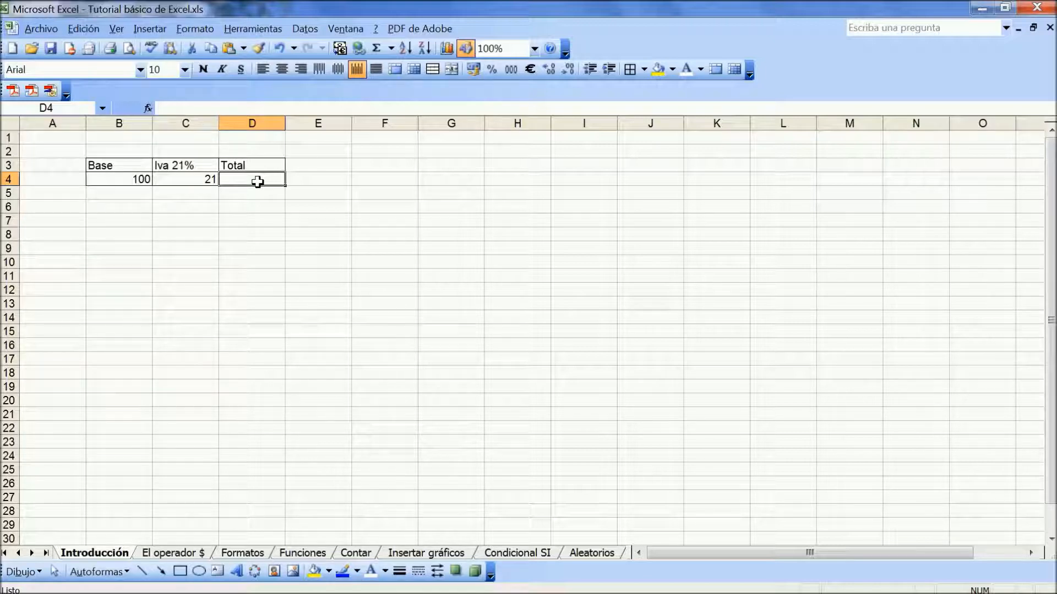
text(=)
click(133, 177)
text(+)
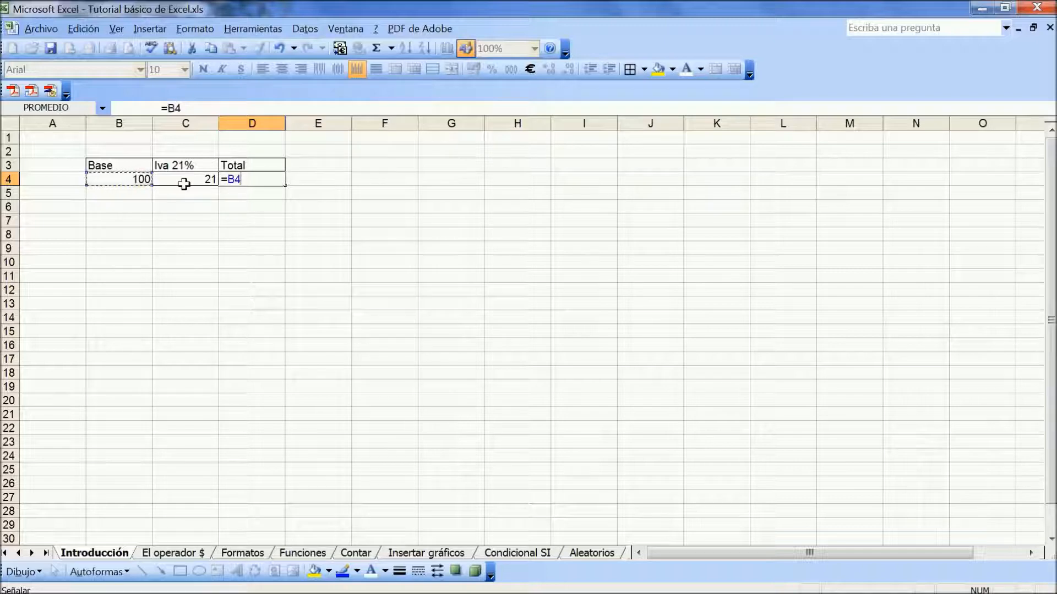
click(194, 180)
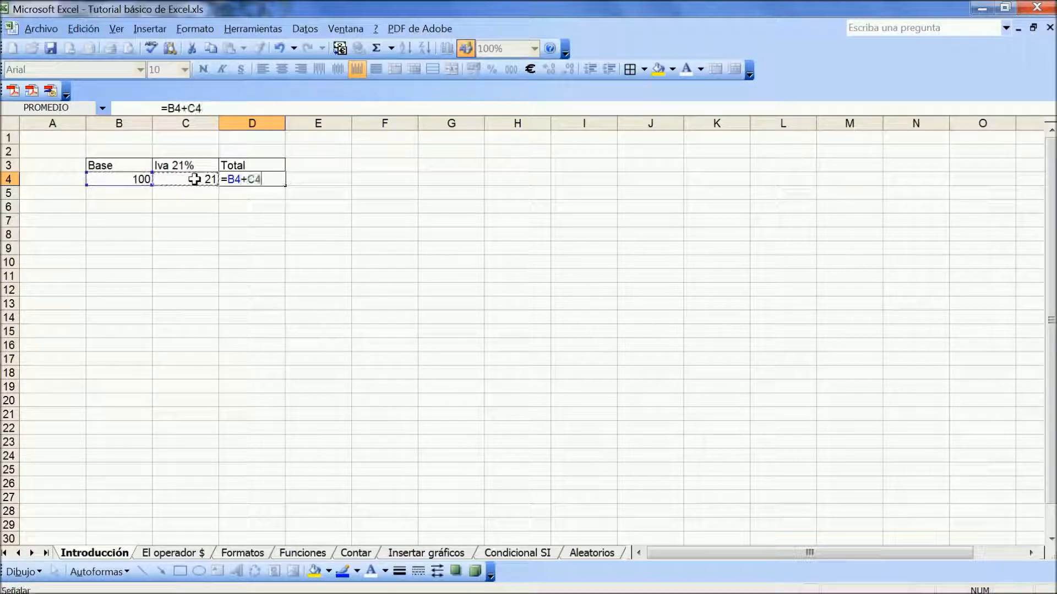
key(Return)
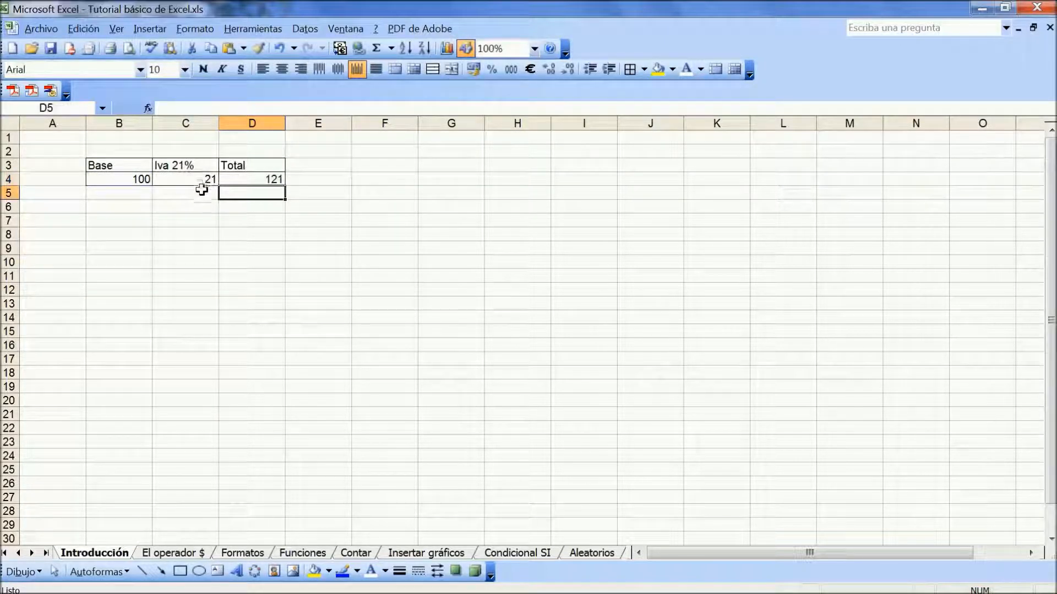
Enter 8 in A7 and copy it down the column through A16
click(53, 223)
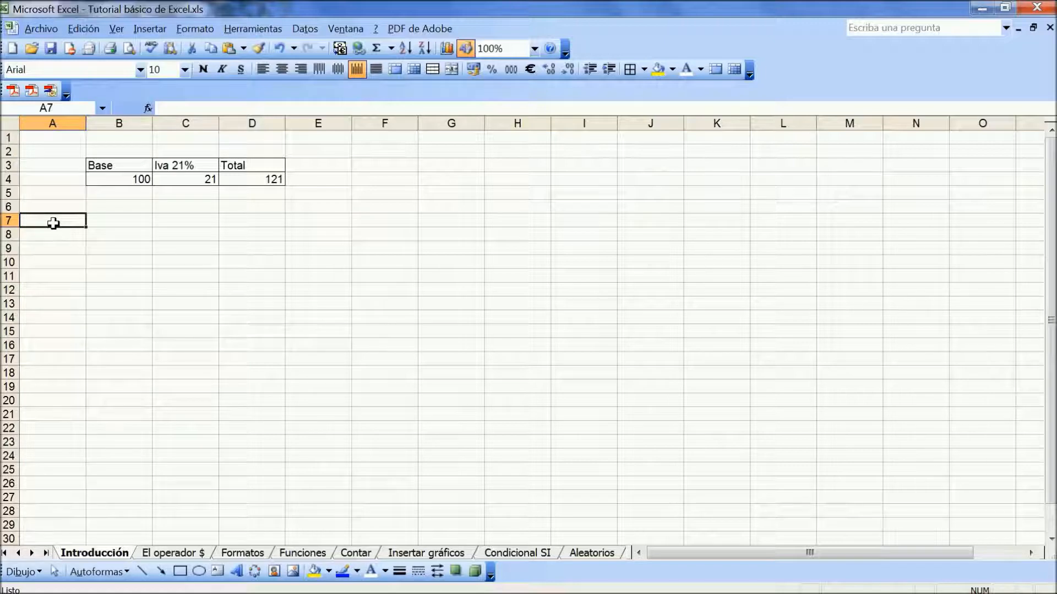
text(8)
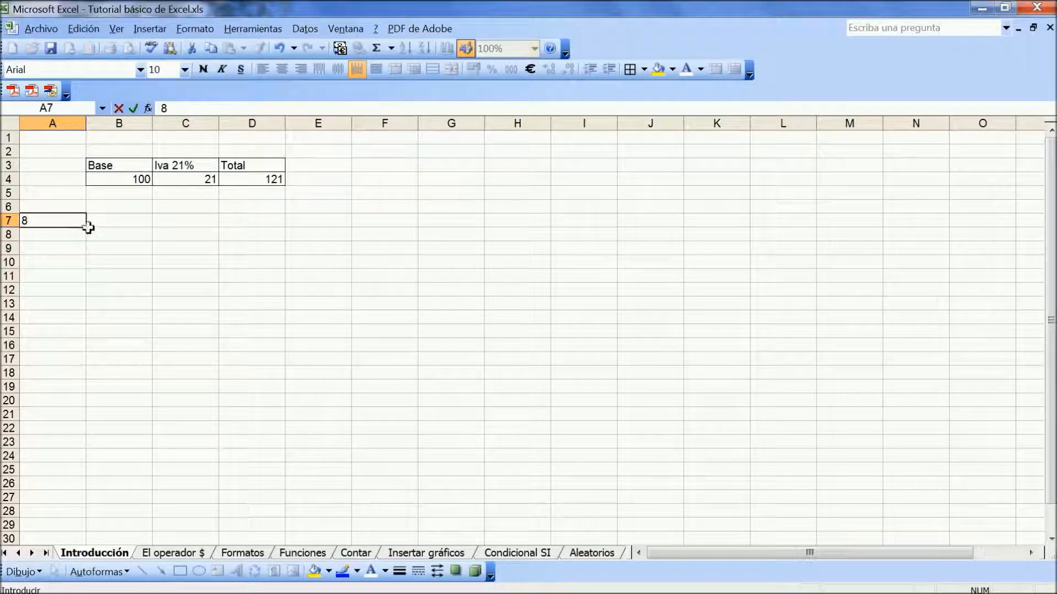
drag(87, 227, 90, 347)
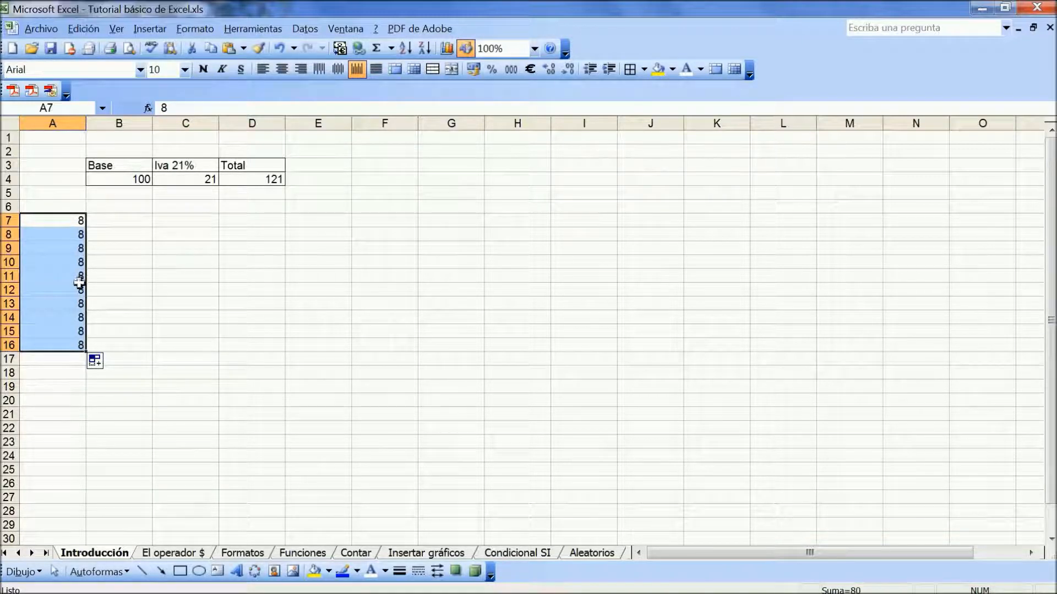
click(121, 317)
Enter 1 in B7 and 2 in B8, and extend the series down to 10 in B16
click(124, 222)
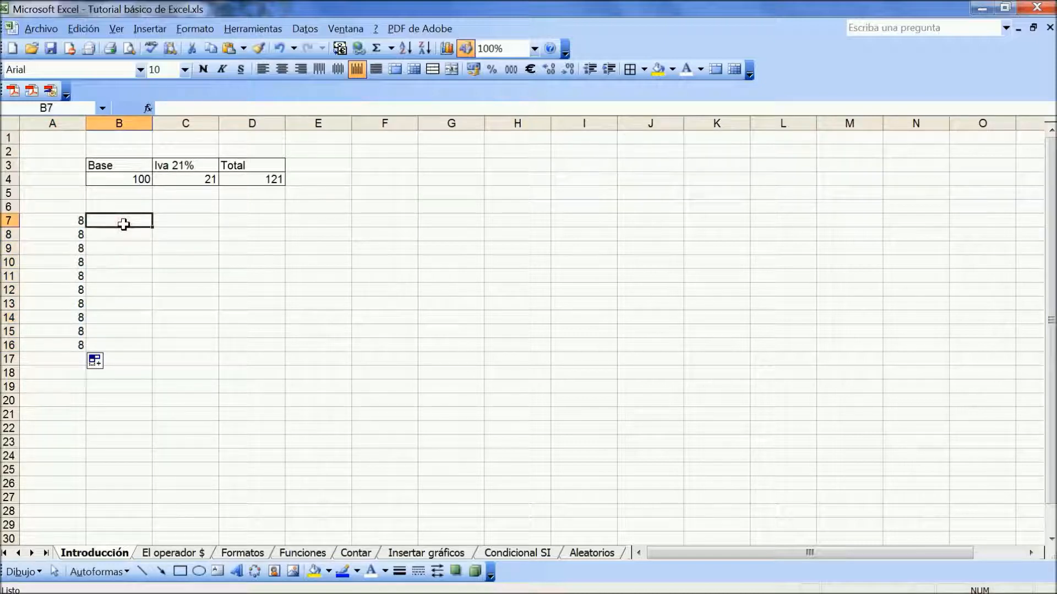
text(1)
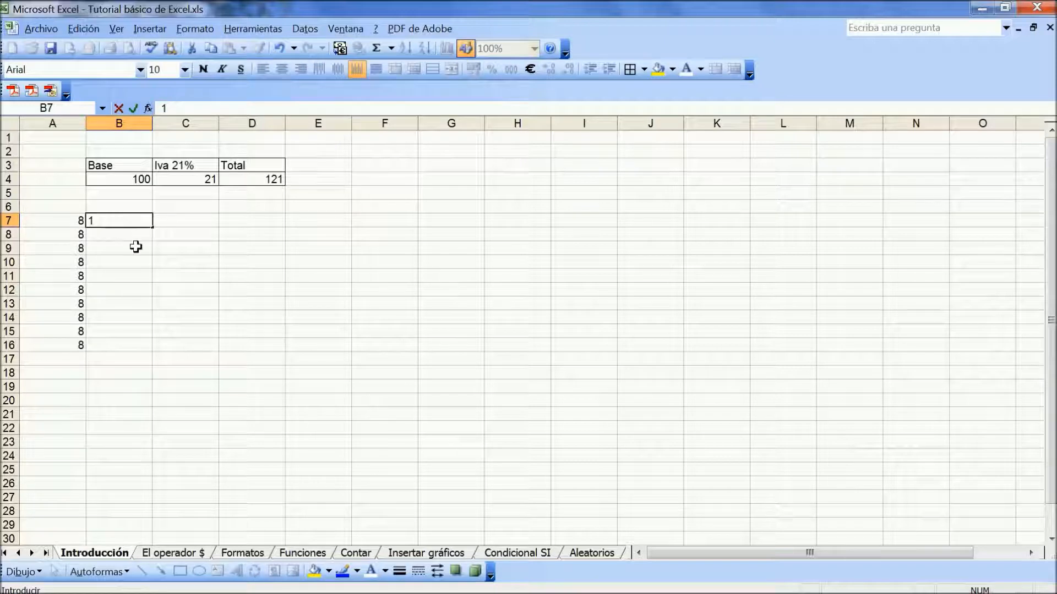
key(Return)
text(2)
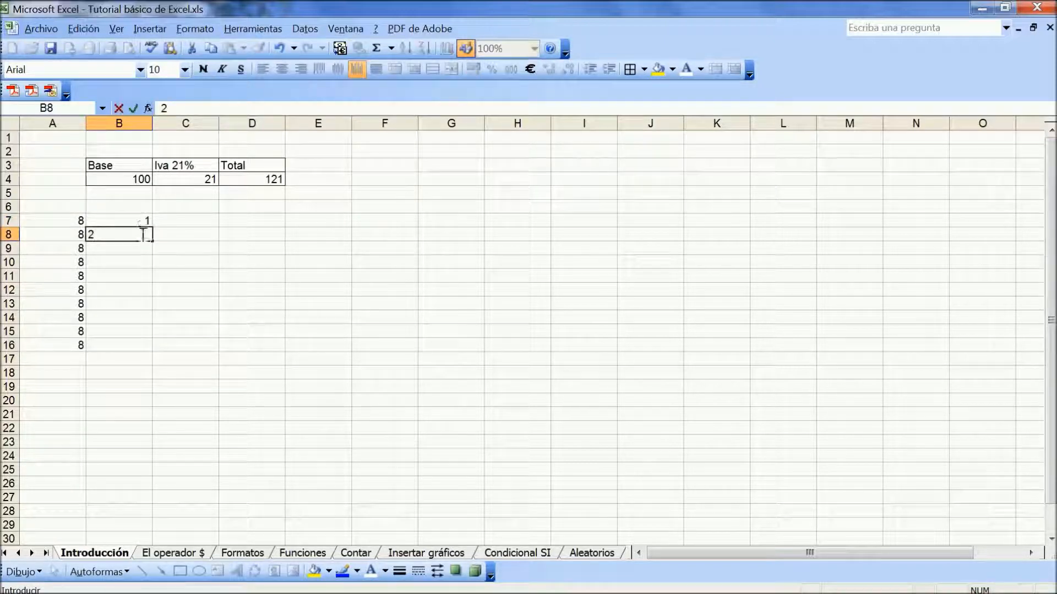
click(141, 220)
drag(142, 220, 149, 347)
click(118, 361)
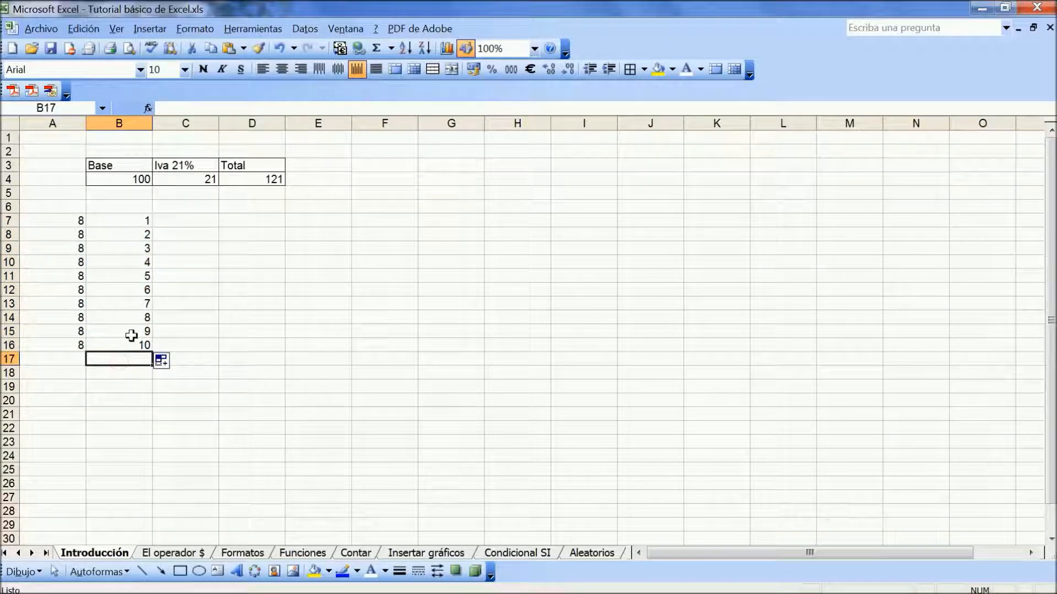
Multiply the first pair of numbers in C7 with the formula =A7*B7
click(199, 221)
text(=)
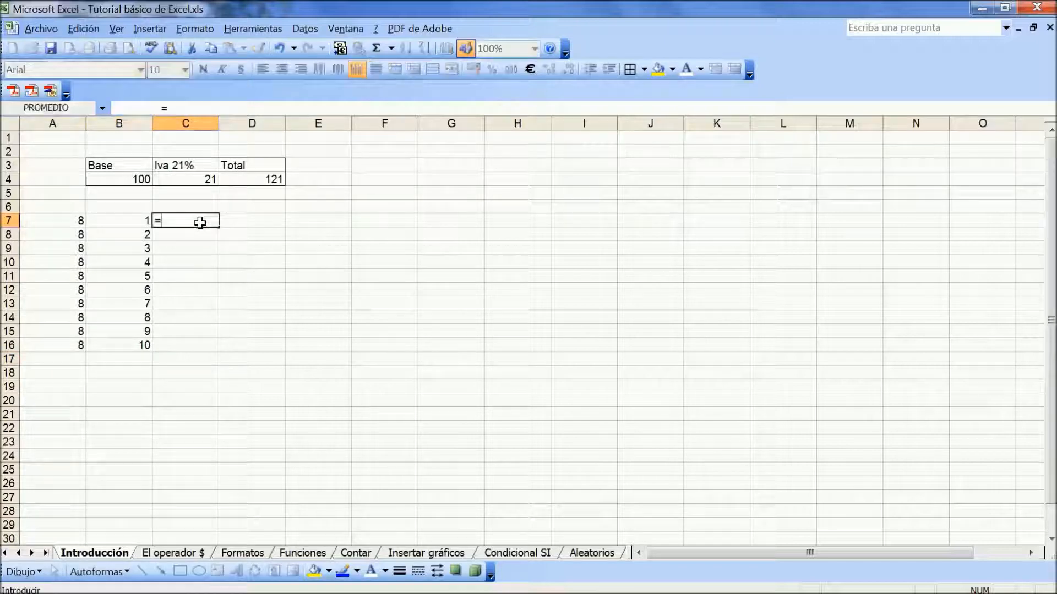
click(74, 220)
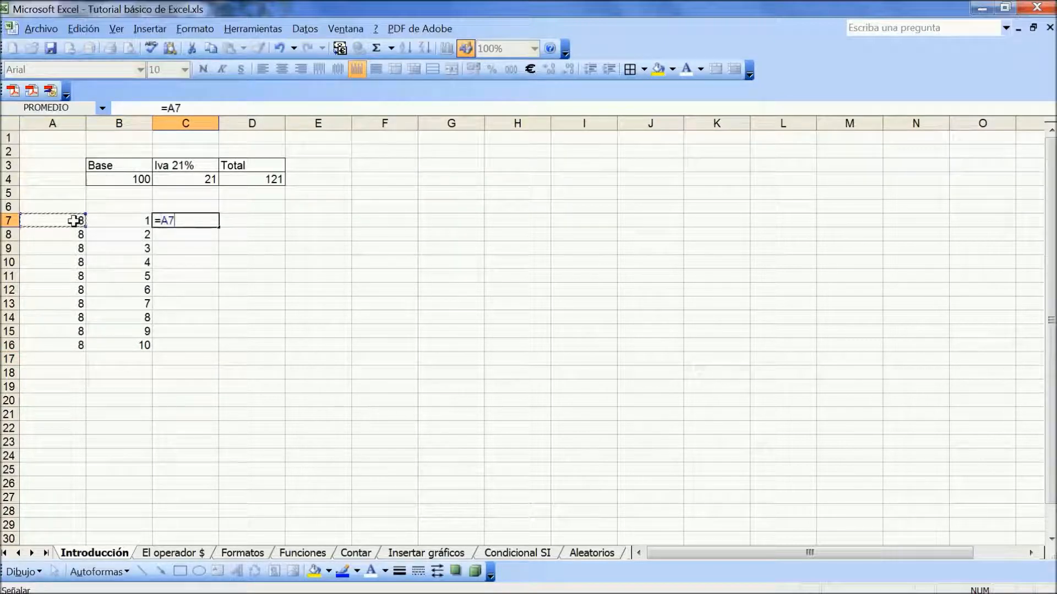
text(*)
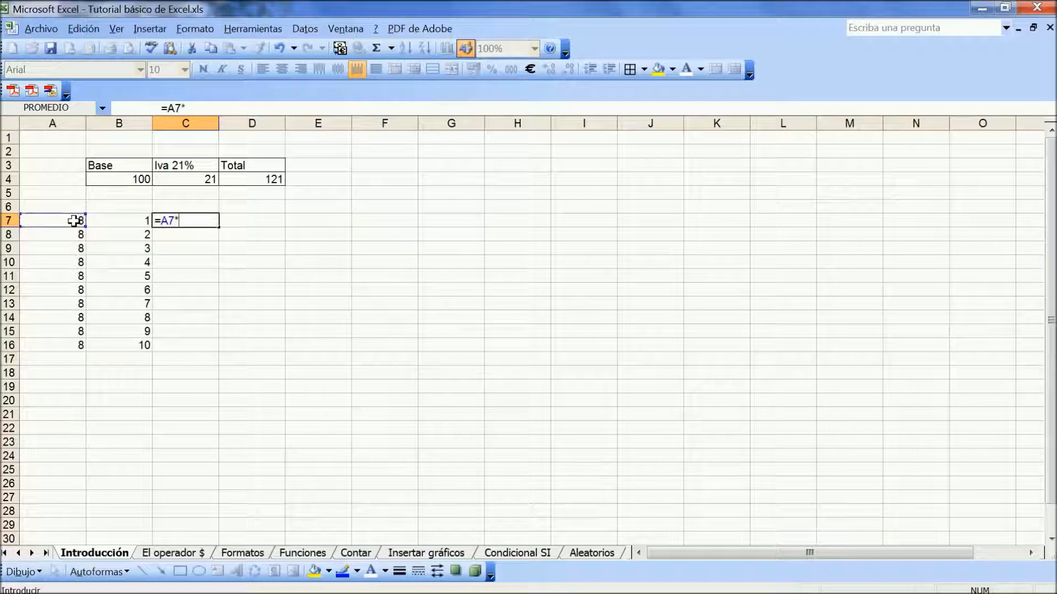
click(117, 219)
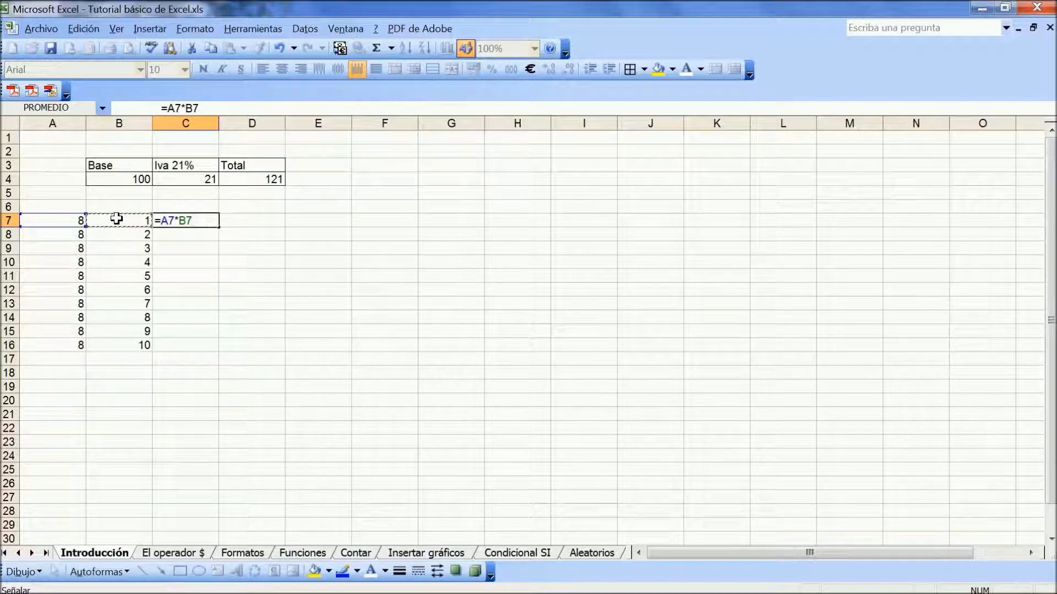
key(Return)
Copy the multiplication formula from C7 down through C16
click(212, 220)
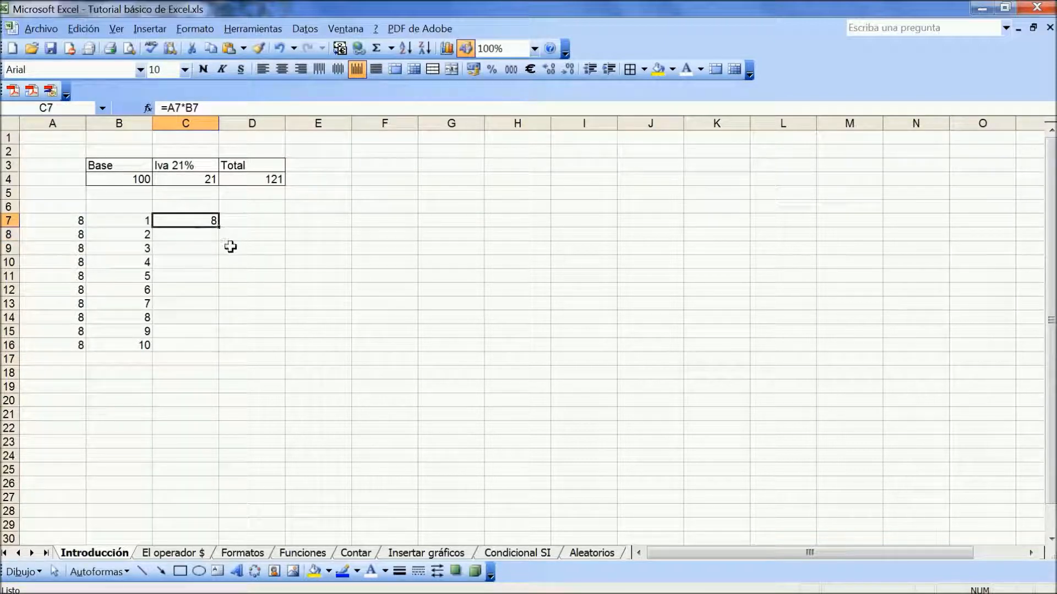
drag(220, 227, 221, 227)
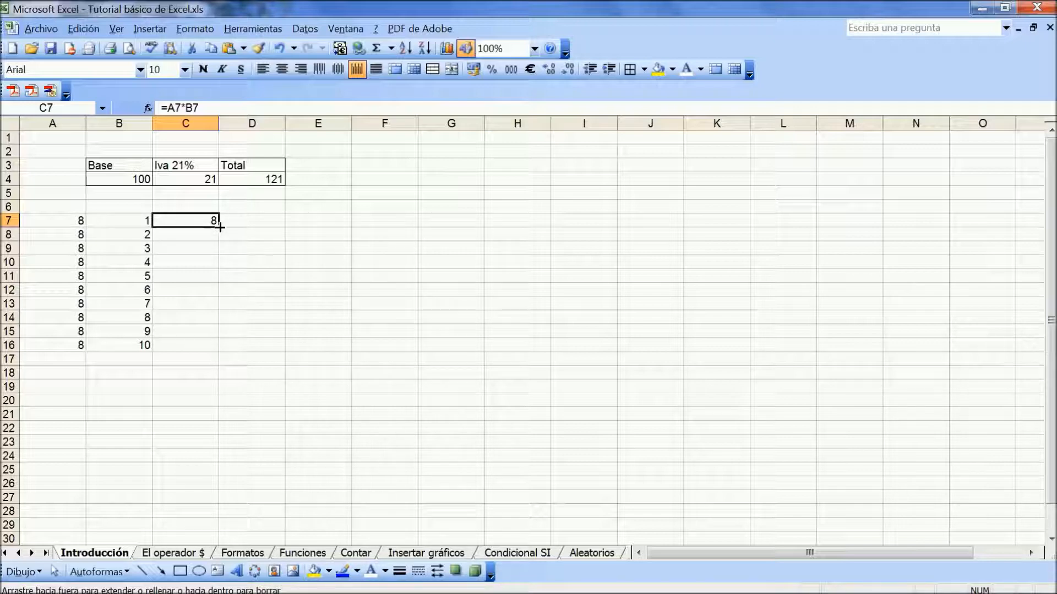
drag(218, 232, 219, 349)
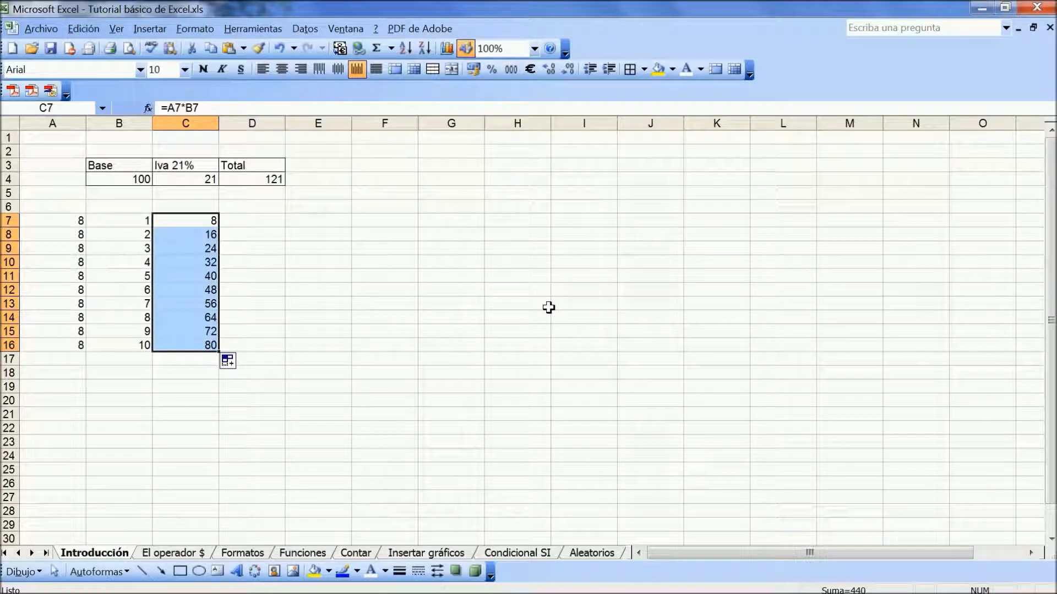
click(255, 278)
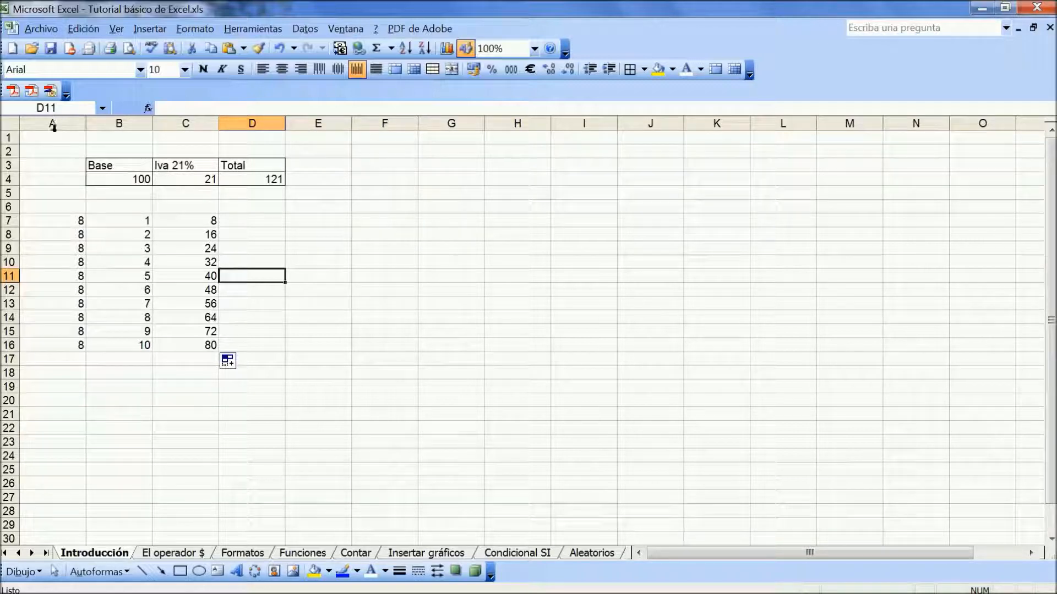
Inspect the copied formulas in column C between C7 and C16 to compare their row references
click(198, 348)
click(194, 222)
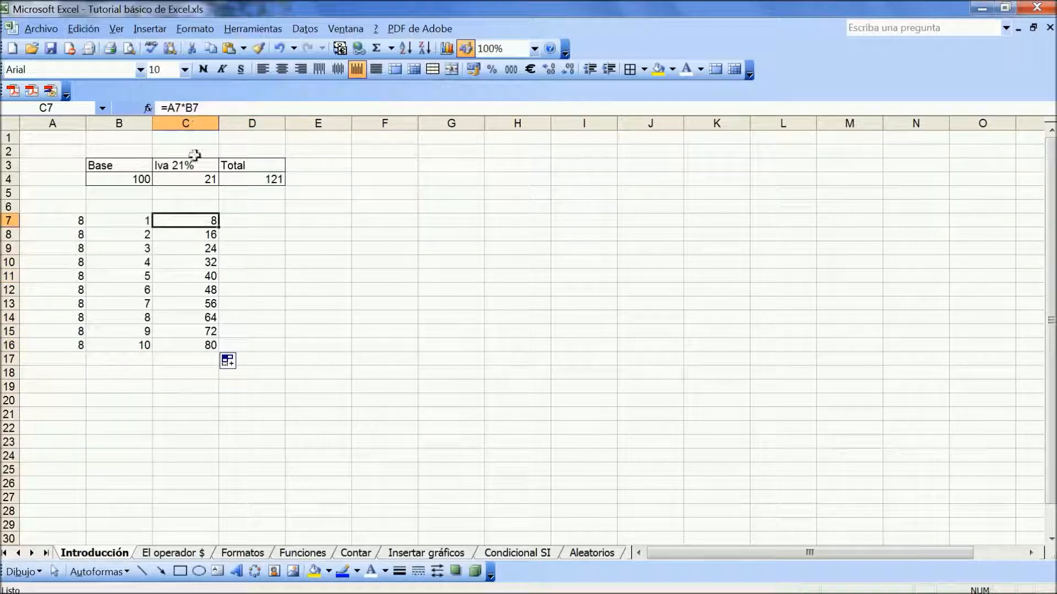
click(199, 235)
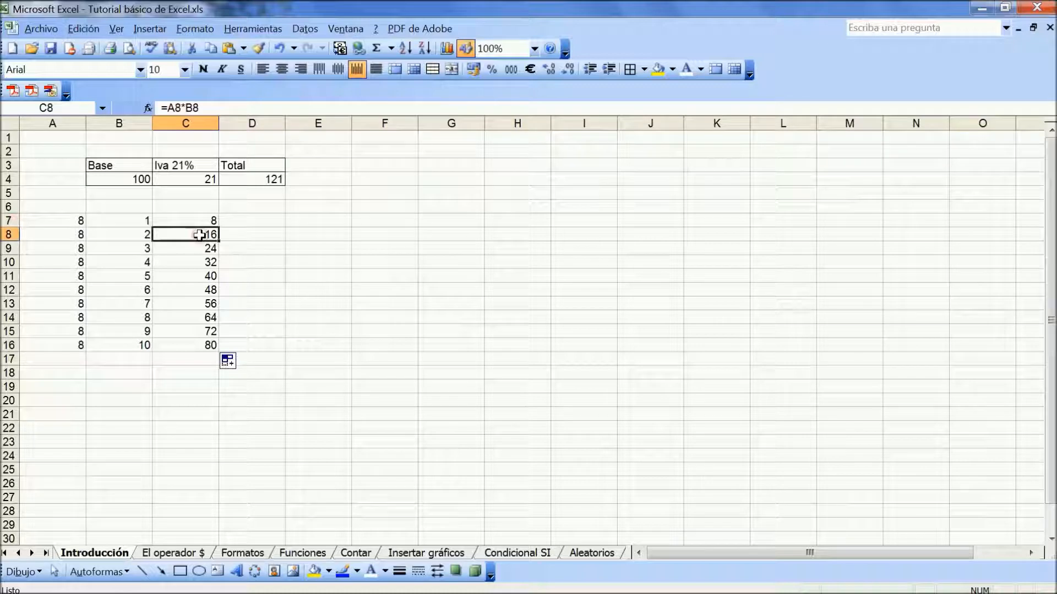
click(197, 248)
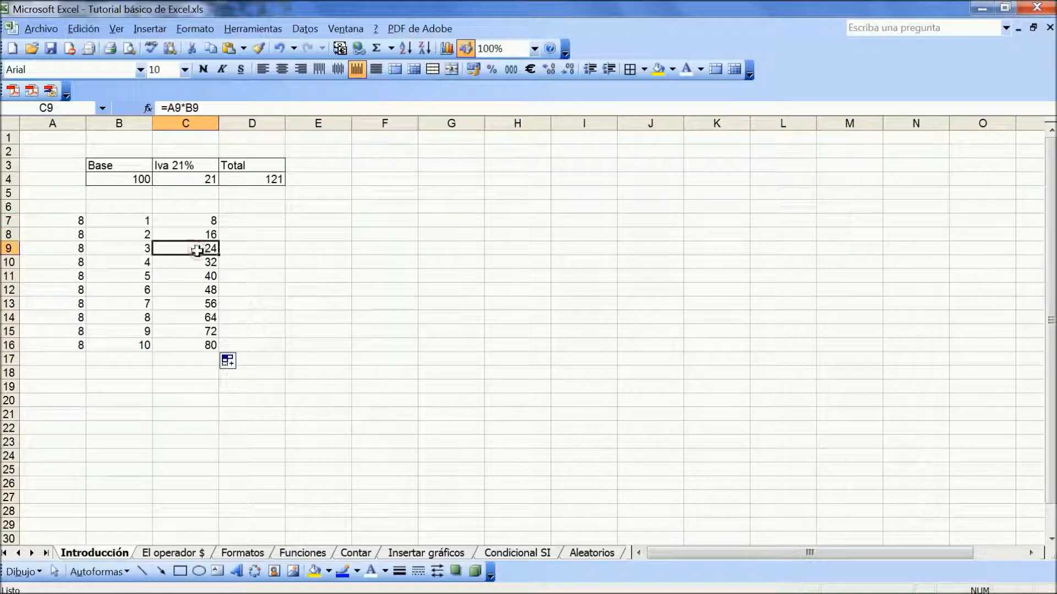
click(195, 264)
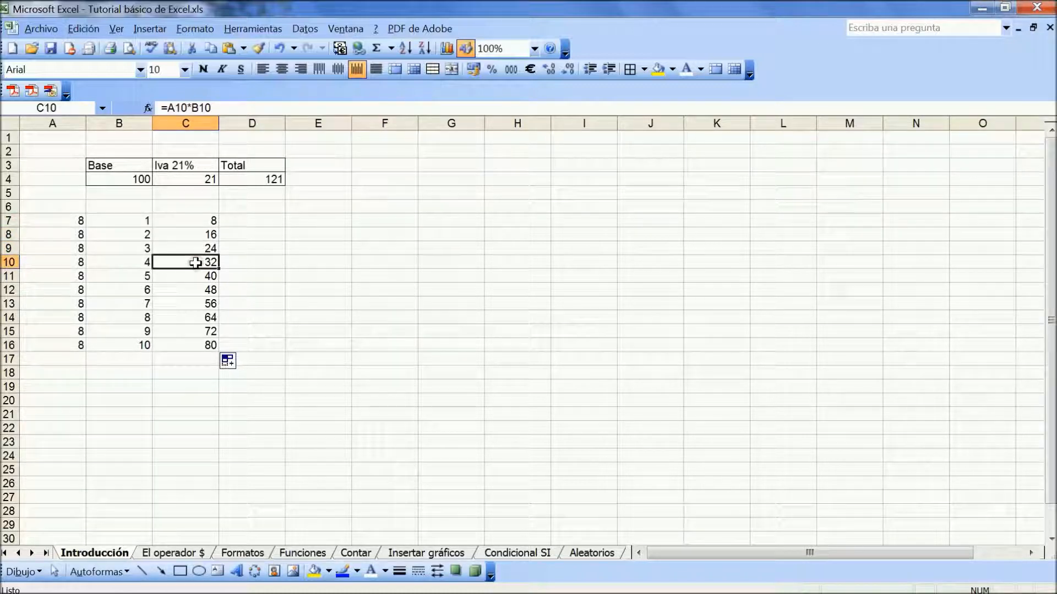
click(191, 277)
click(192, 328)
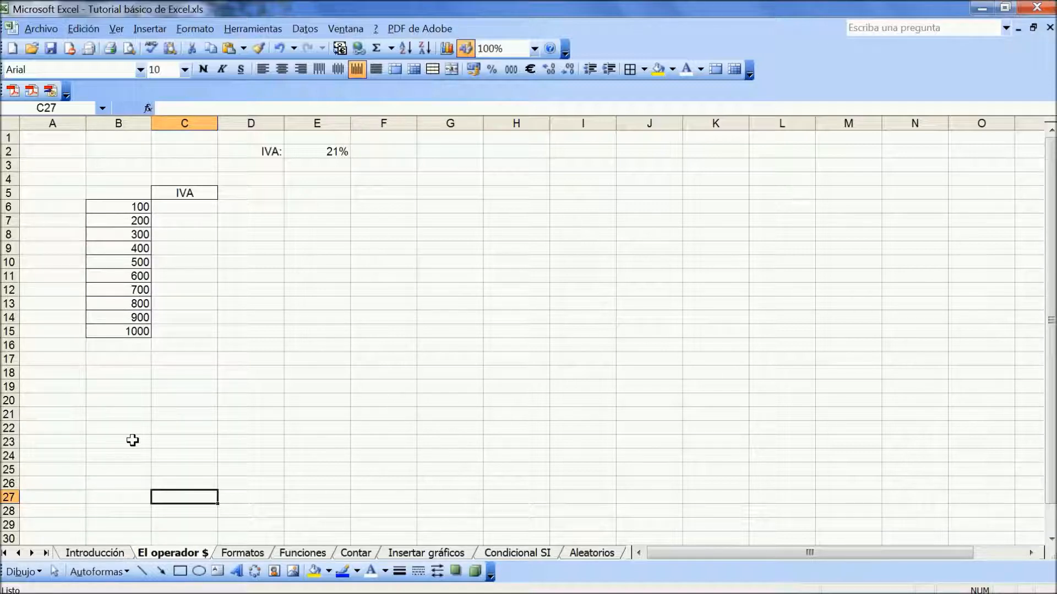
Calculate the IVA of the first amount in C6 with the formula =B6*E2
click(189, 208)
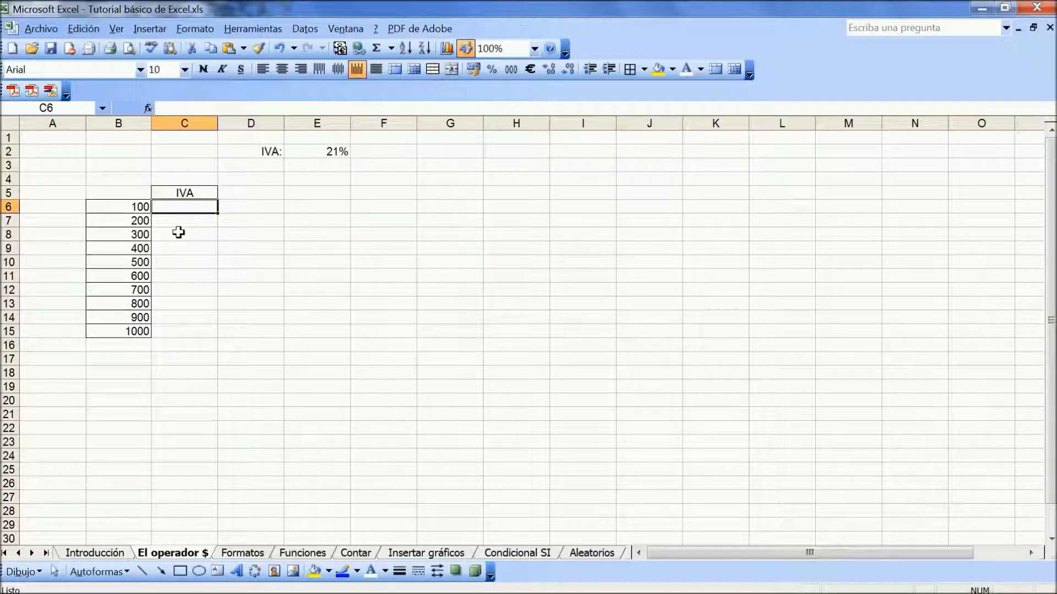
click(131, 208)
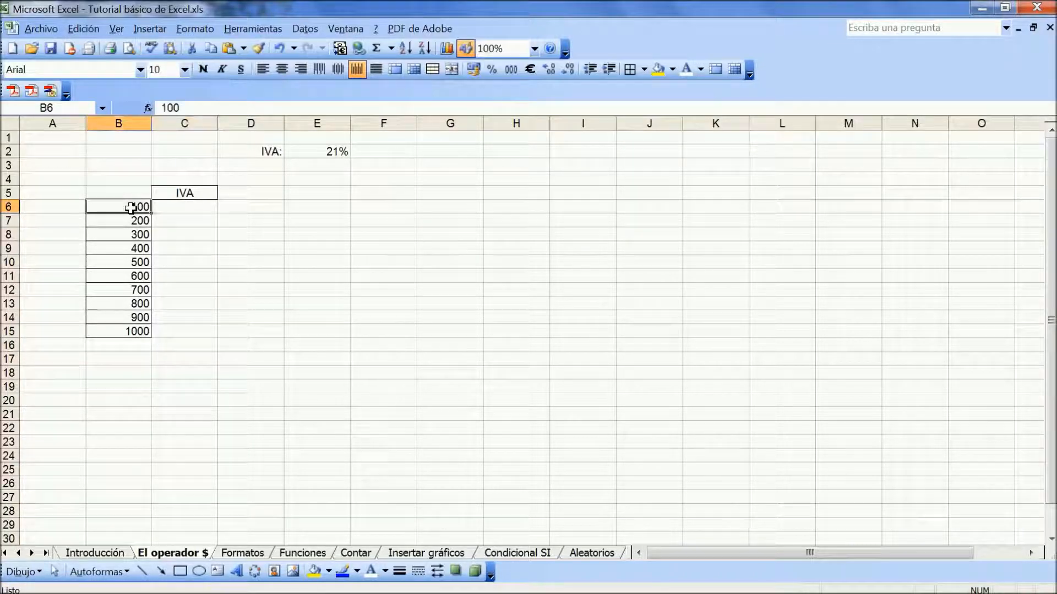
click(178, 209)
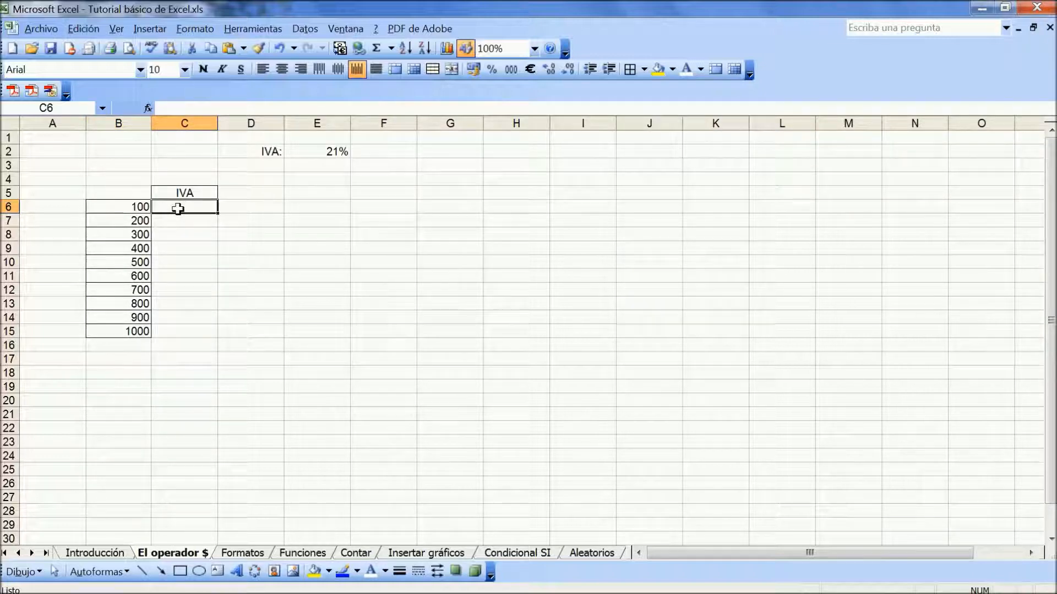
text(=)
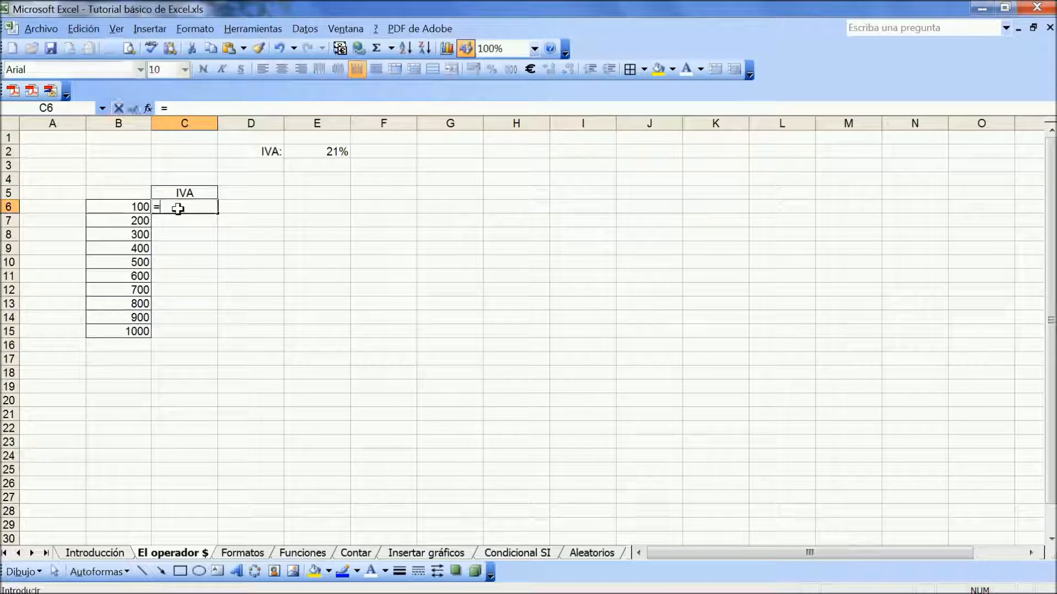
click(132, 204)
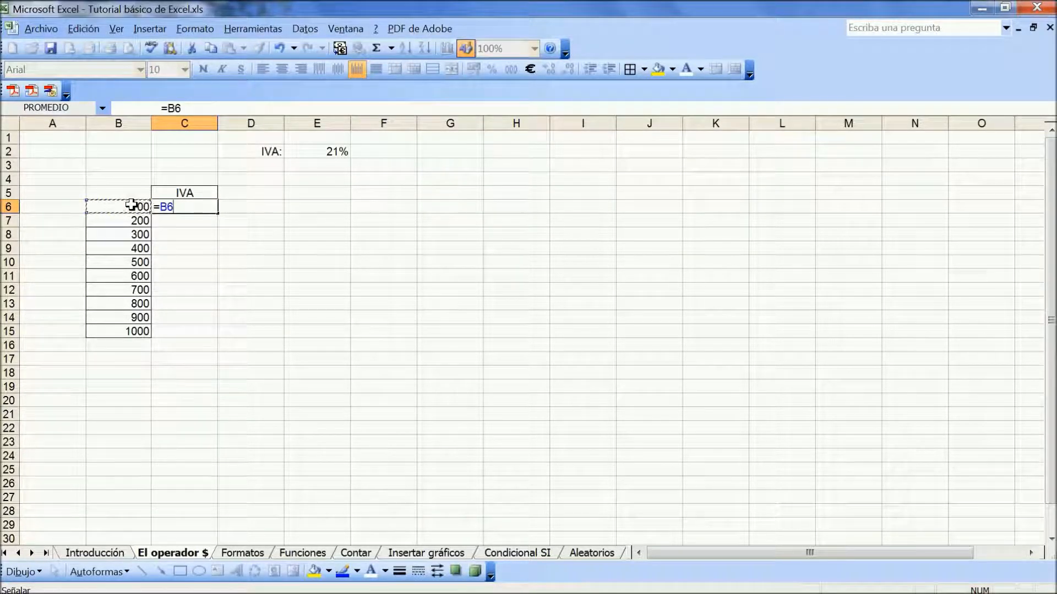
text(*)
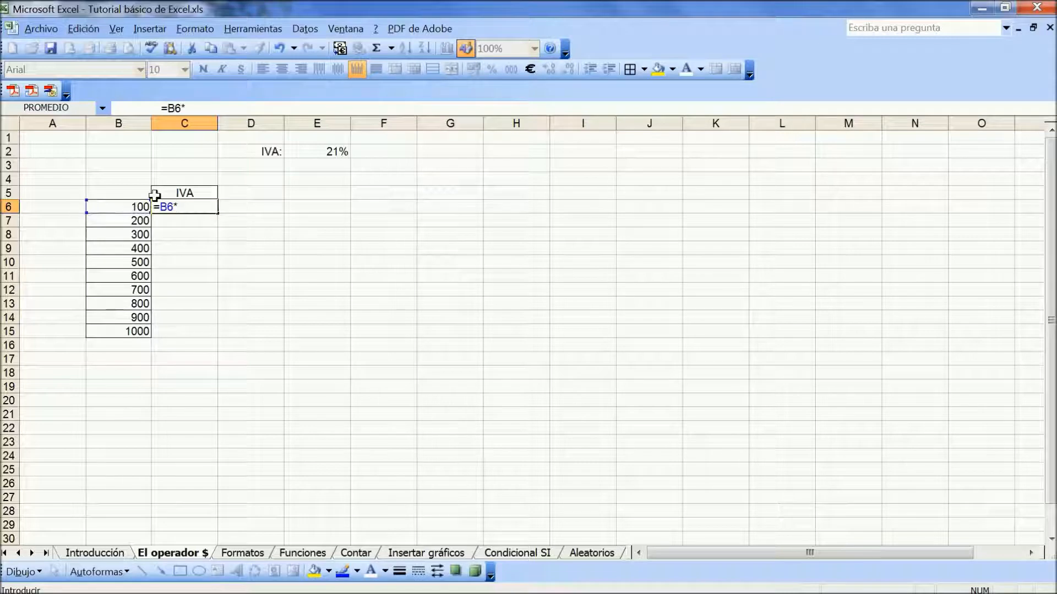
click(317, 151)
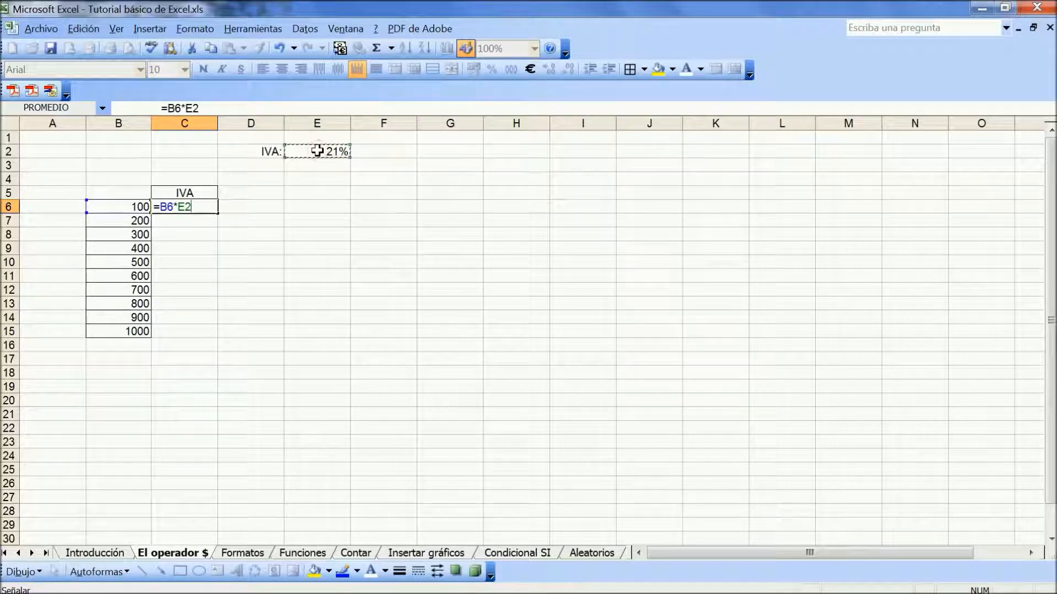
key(Return)
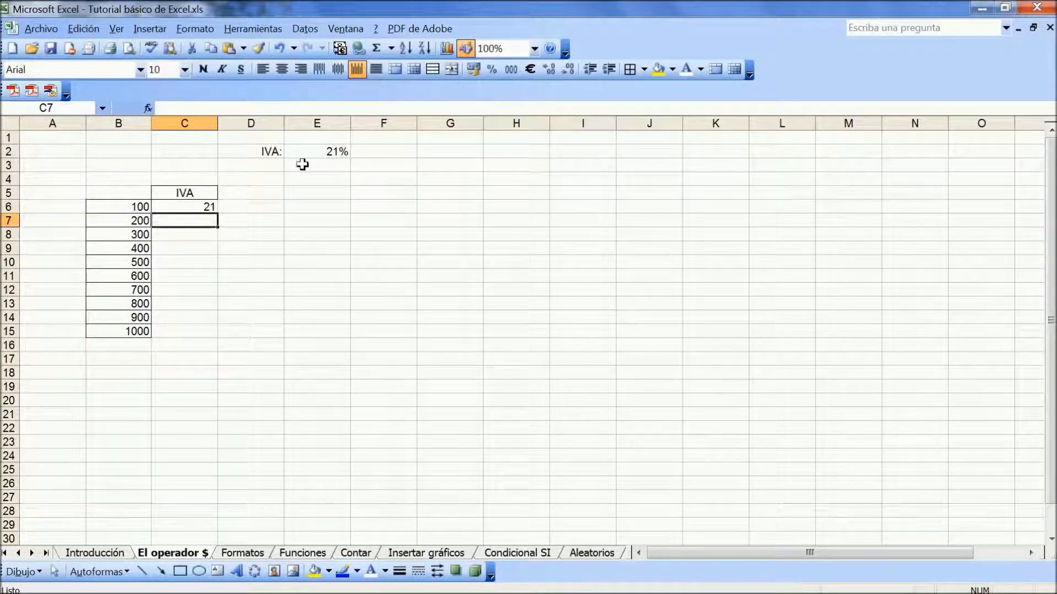
Copy the IVA formula from C6 down through C15 and check the cell references in C7
click(207, 208)
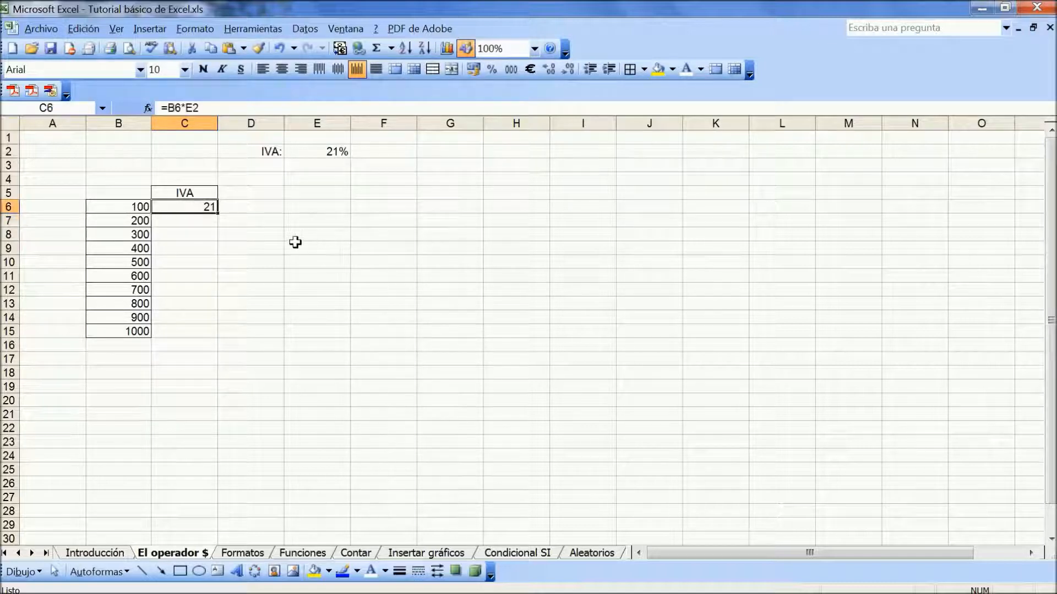
drag(218, 213, 217, 333)
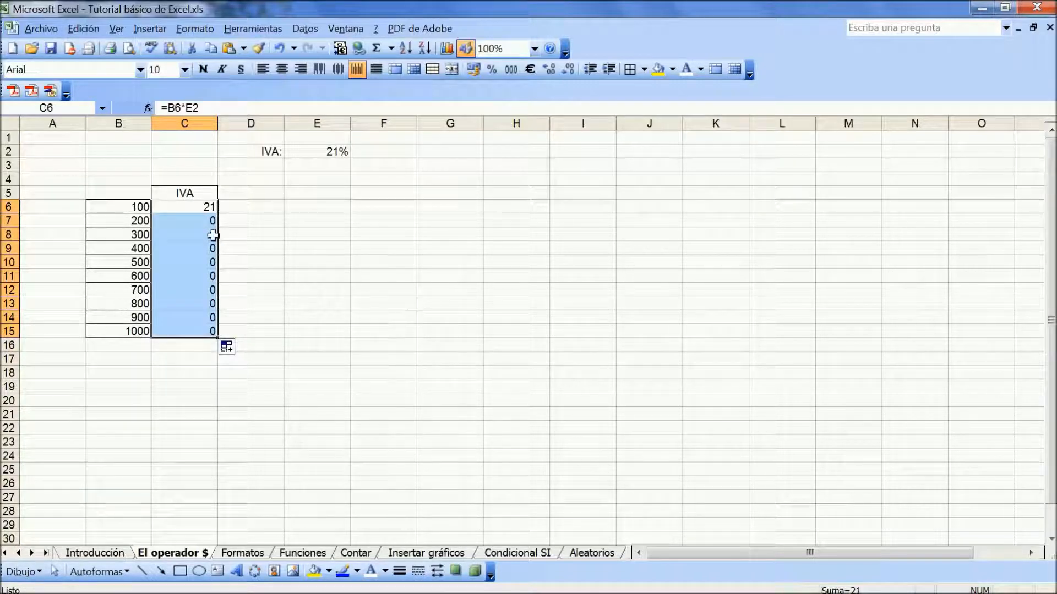
click(211, 221)
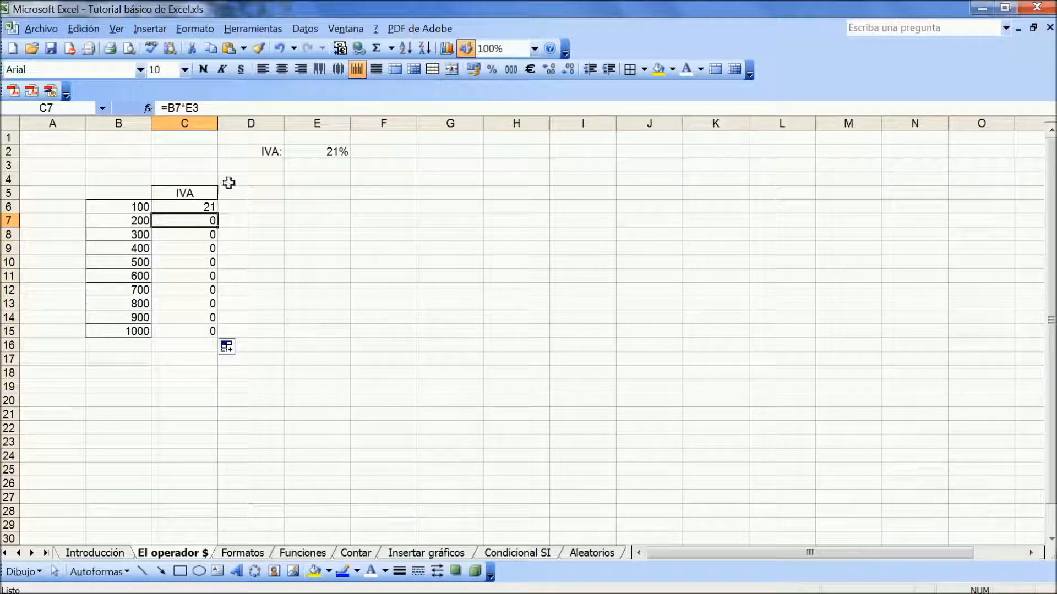
click(182, 108)
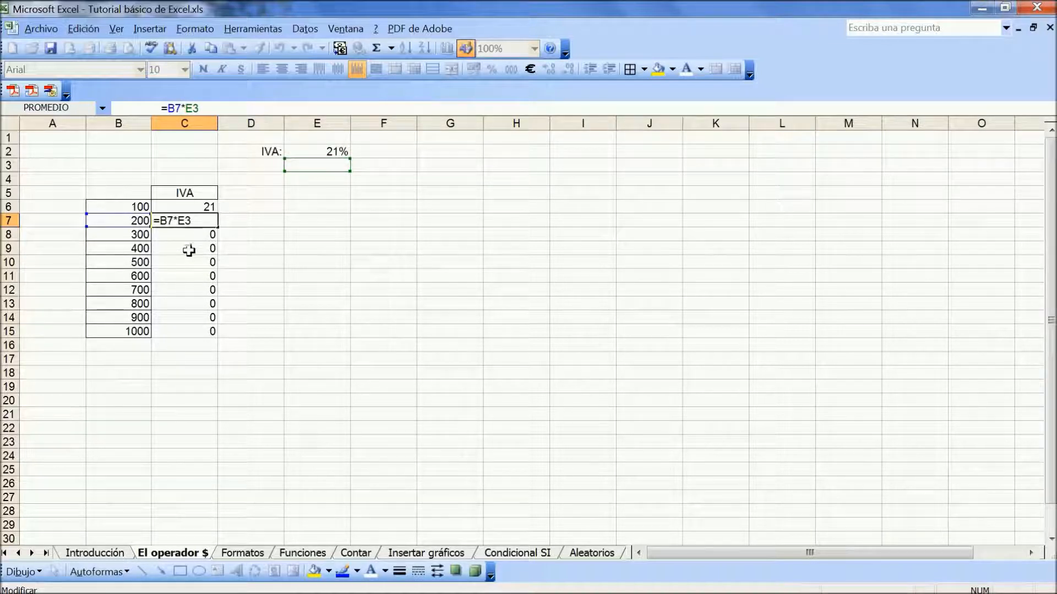
click(134, 110)
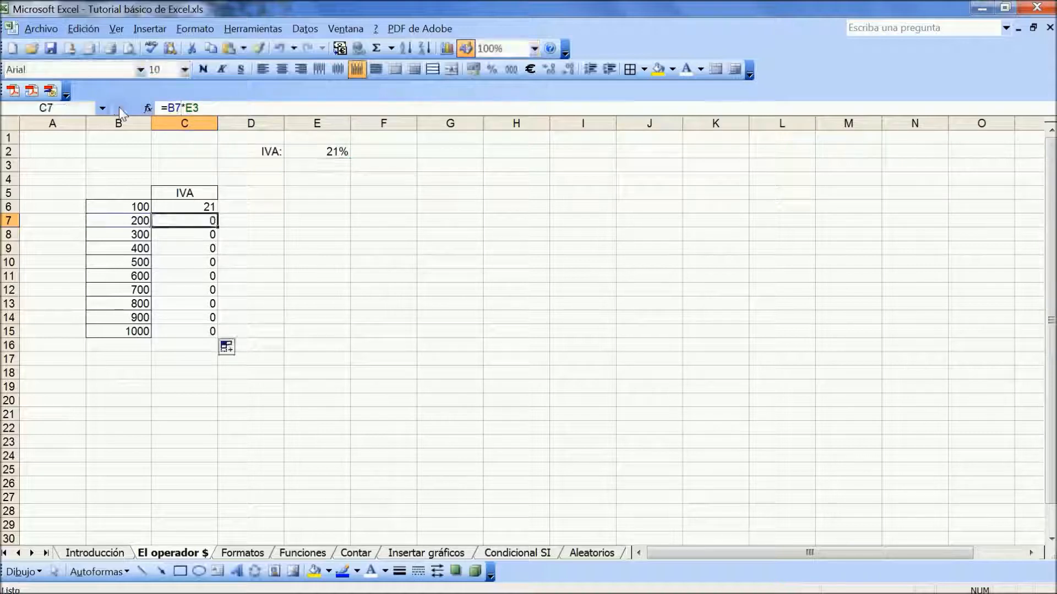
Make the IVA rate reference in C6 absolute so that the formula reads =B6*$E$2
click(197, 208)
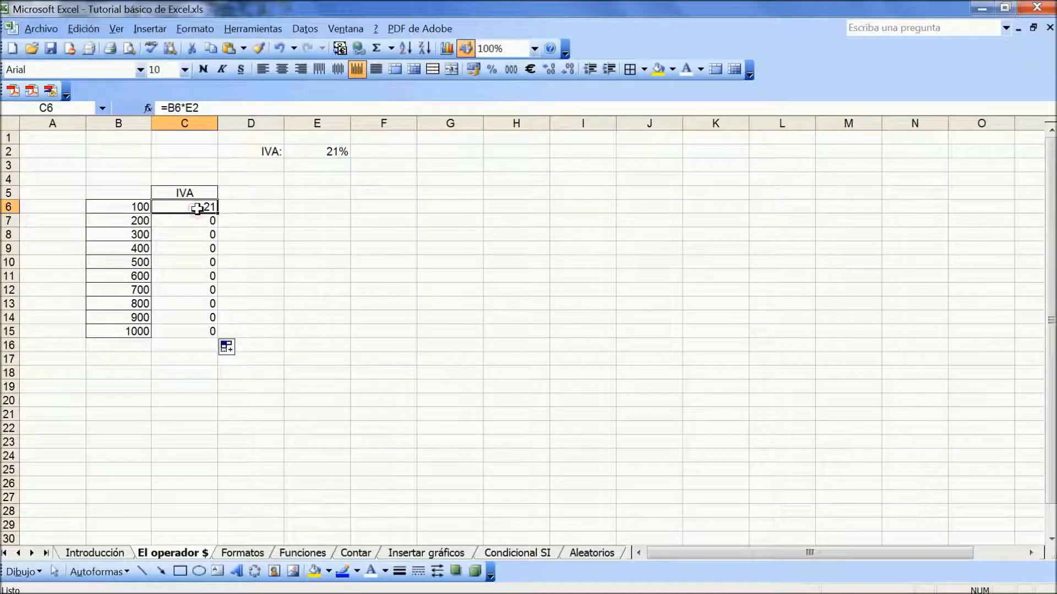
click(173, 109)
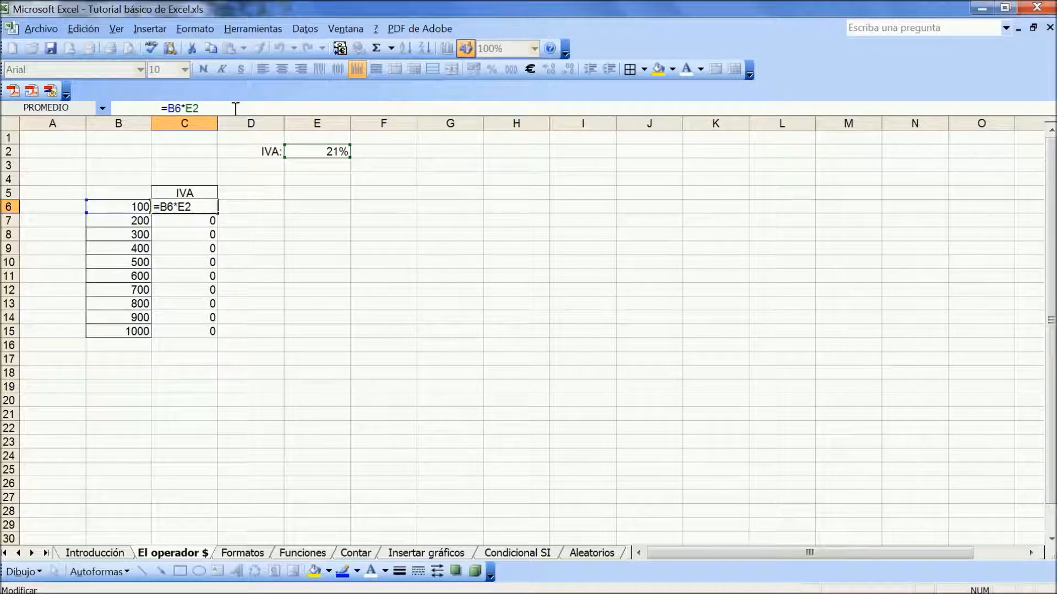
text($)
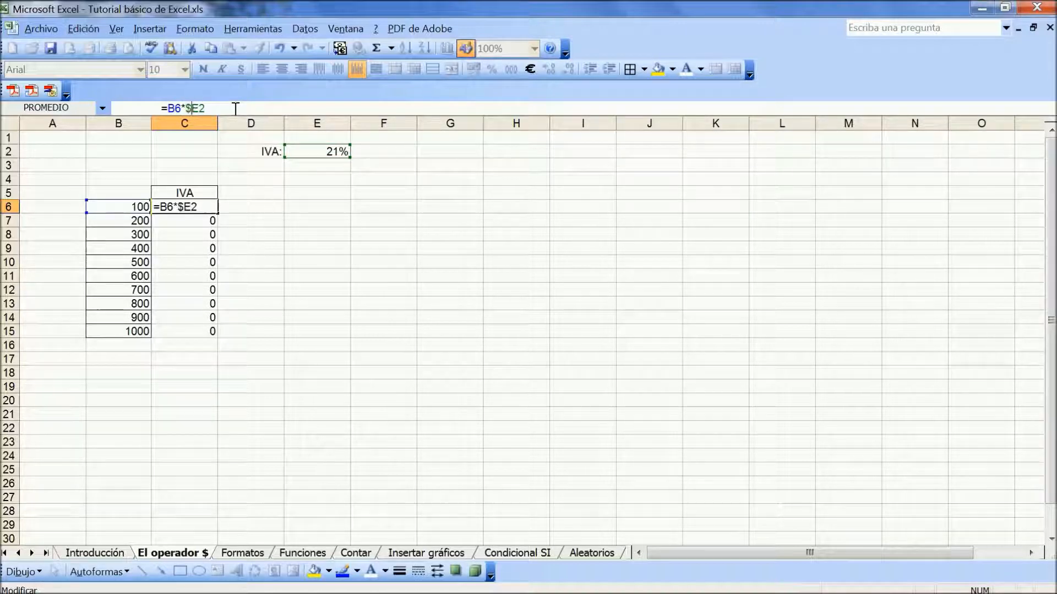
click(201, 109)
text($)
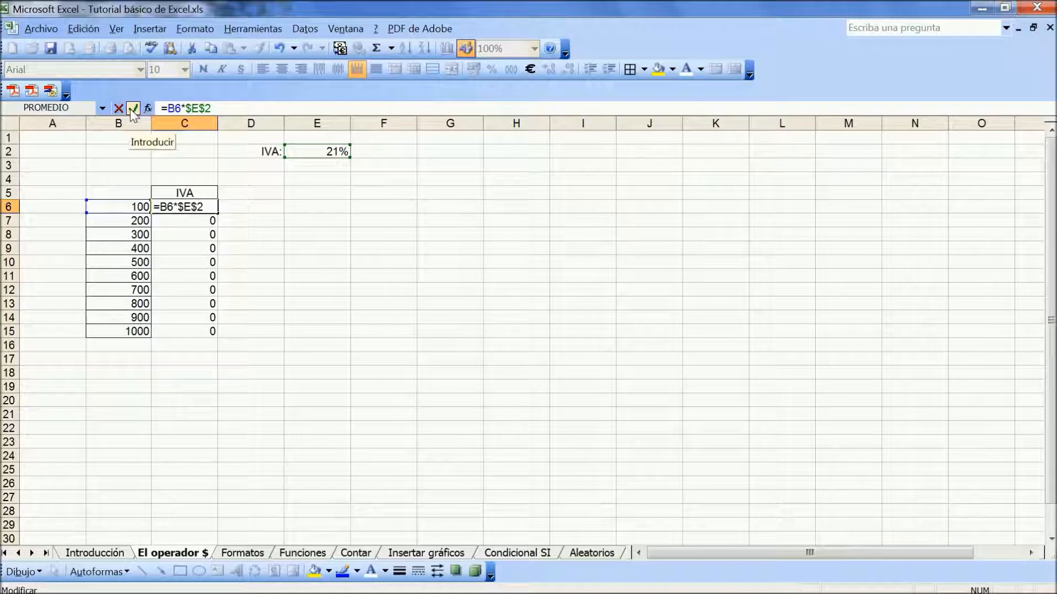
click(132, 108)
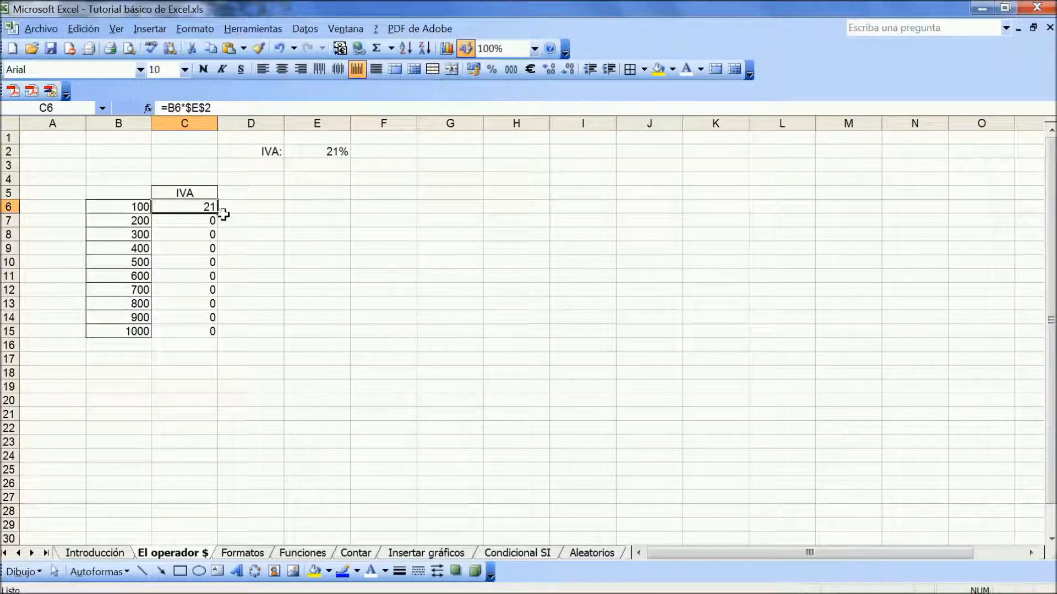
Copy the absolute-reference formula from C6 down through C15 and check the references in C6 to C9
drag(219, 214, 218, 336)
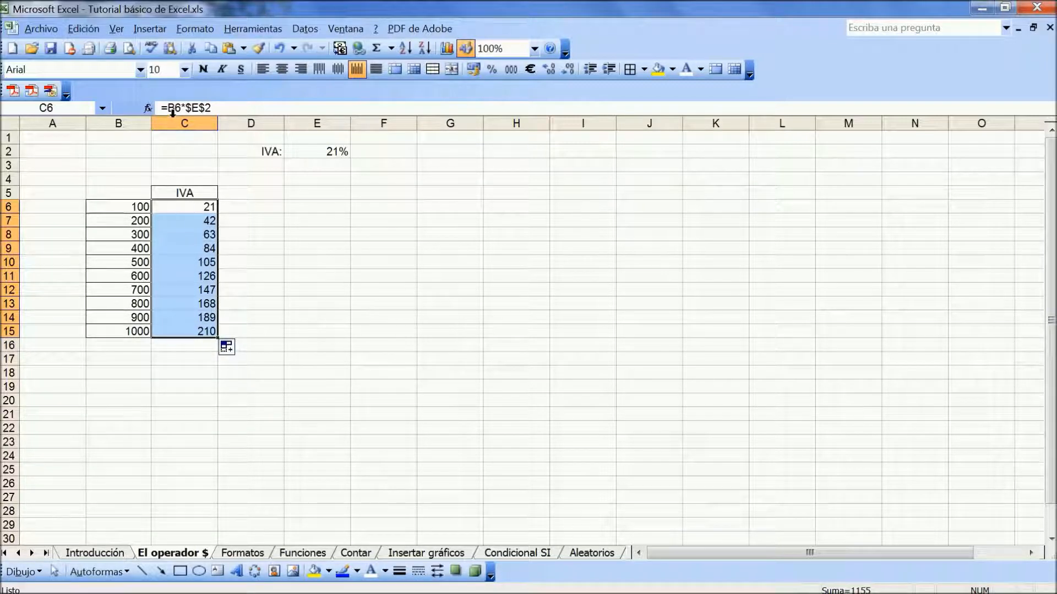
click(195, 207)
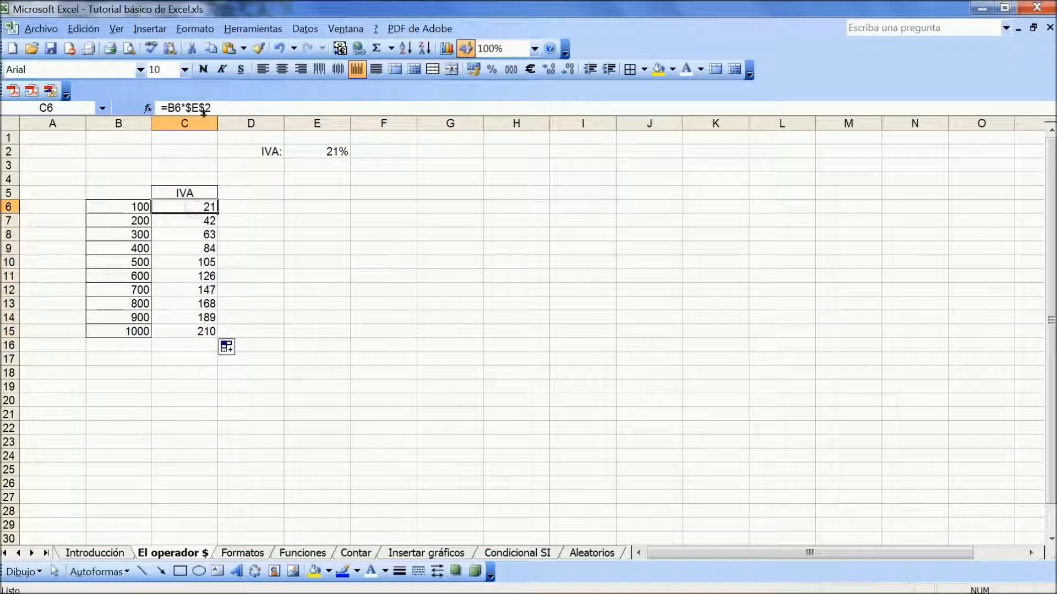
click(184, 221)
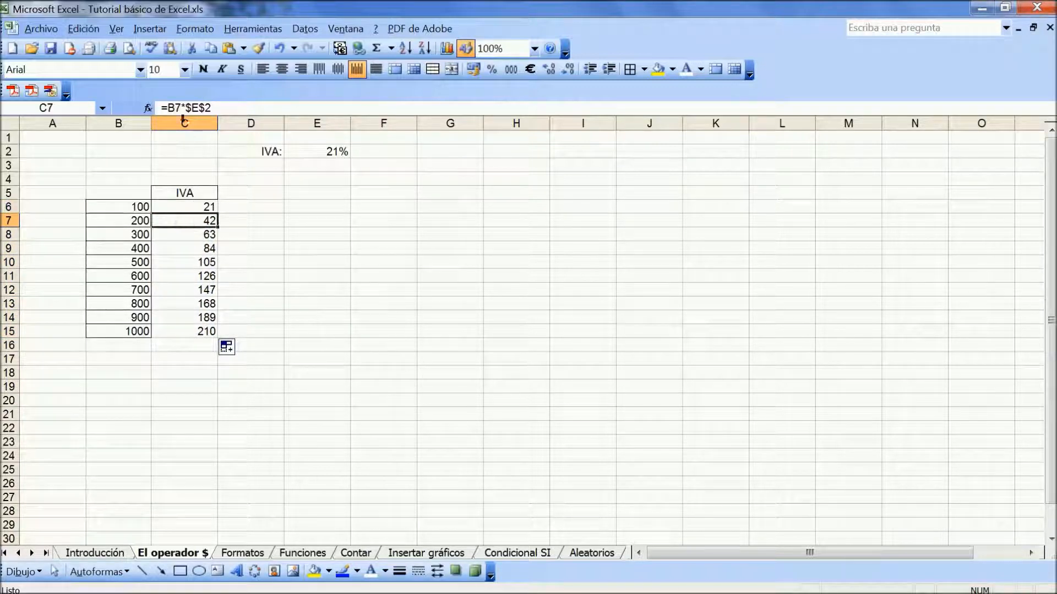
click(183, 233)
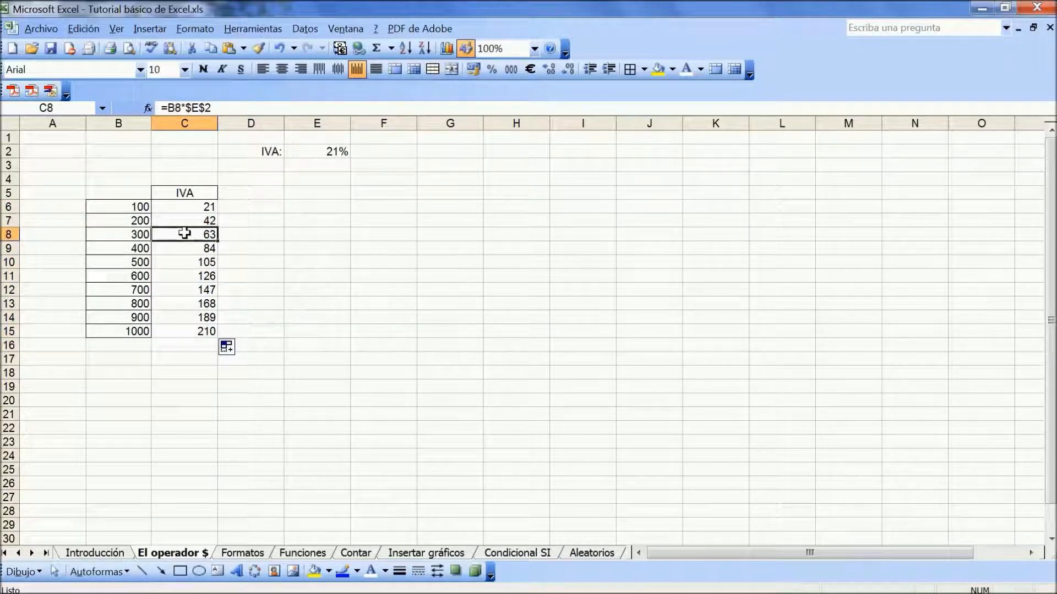
click(179, 248)
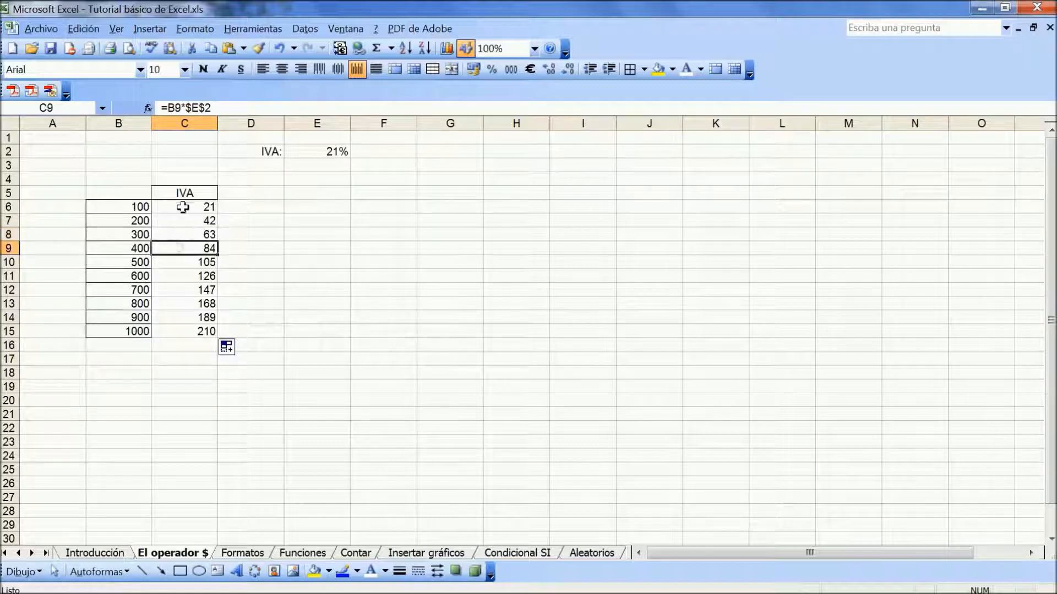
click(226, 252)
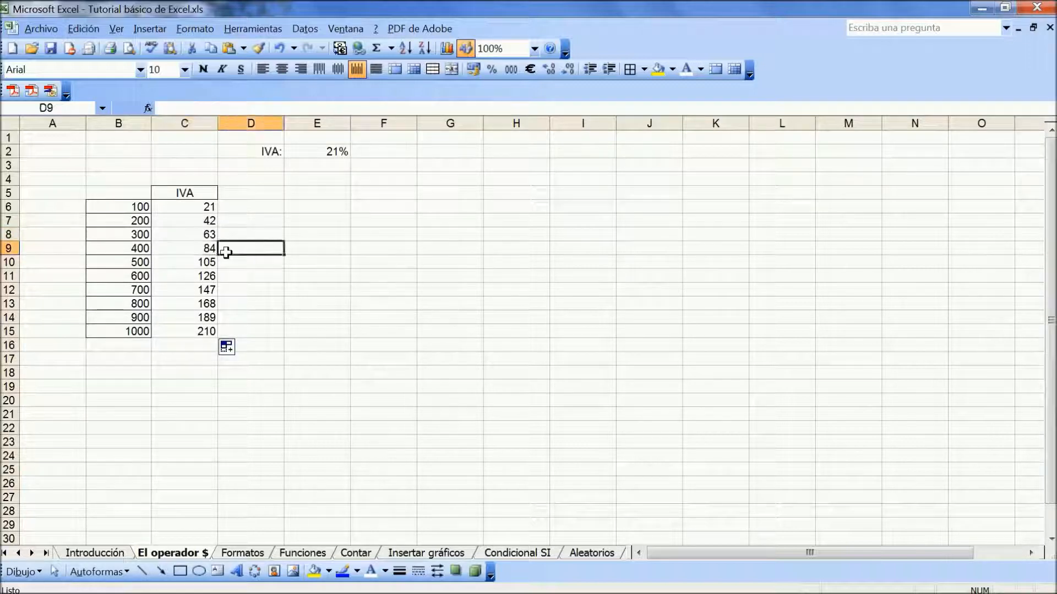
Switch to the Formatos sheet and look over the Nota and Beca columns of the student table
click(187, 286)
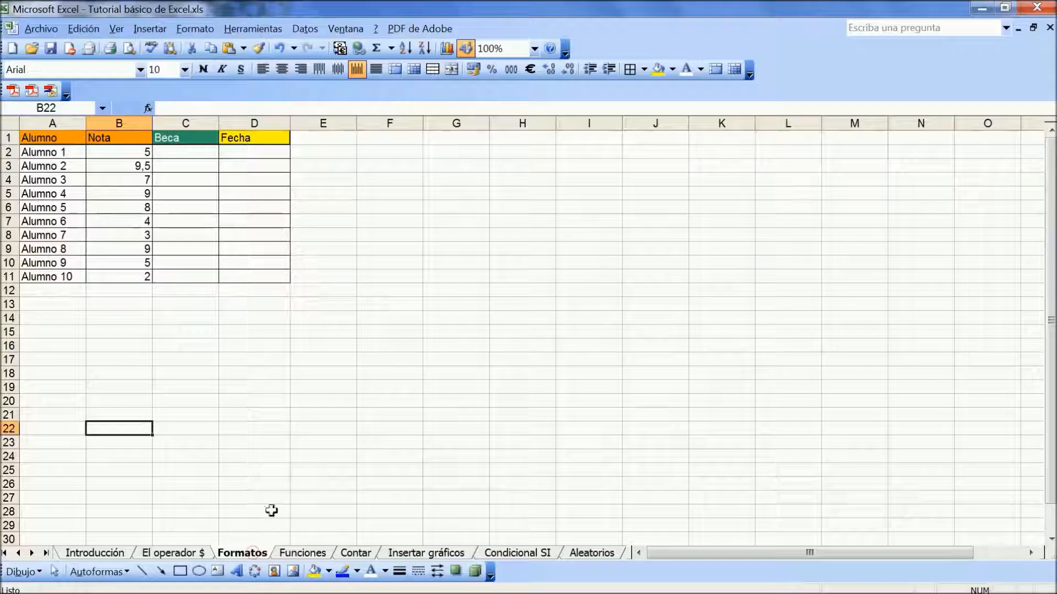
click(235, 431)
click(141, 375)
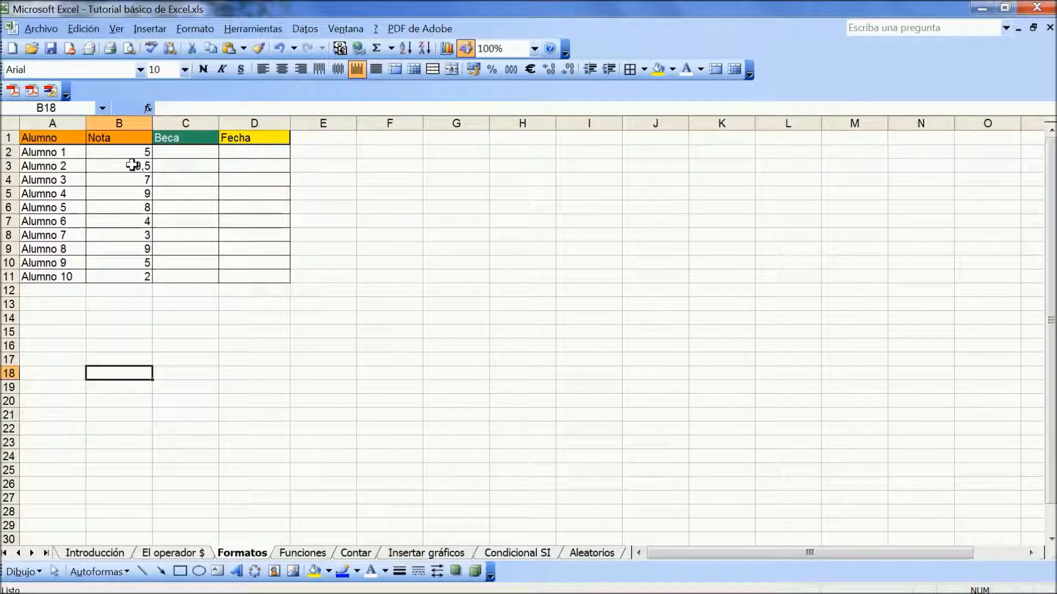
click(182, 167)
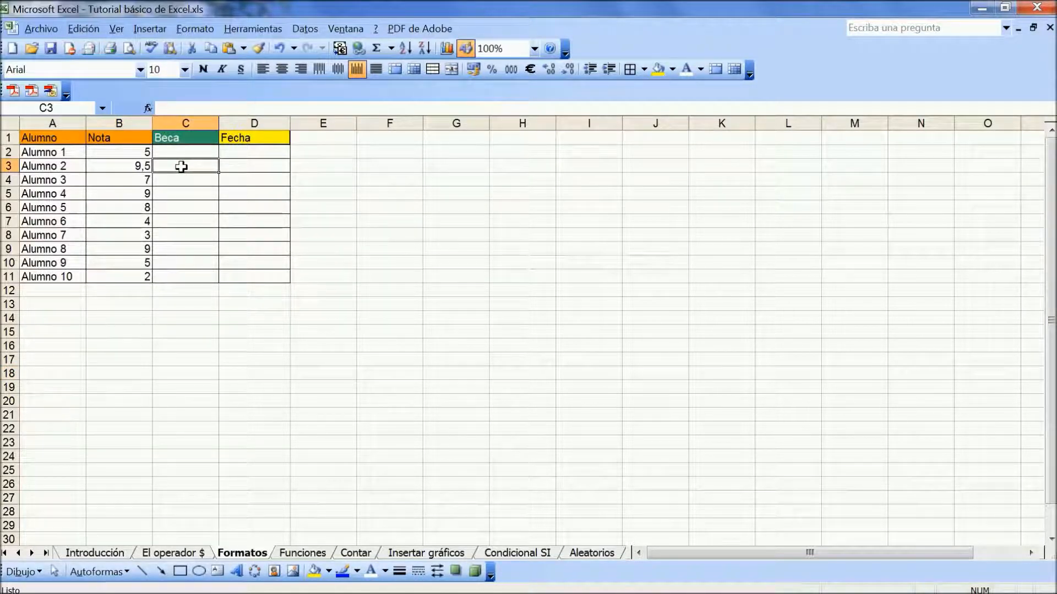
click(128, 157)
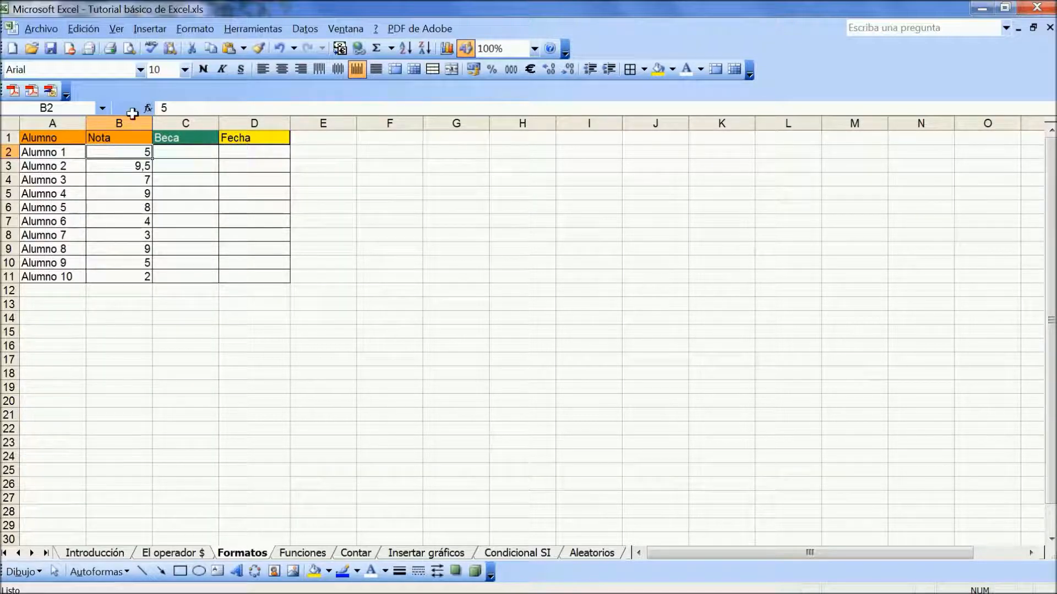
Start a conditional format on the Nota cells B2:B11 with a first condition of cell value greater than (mayor que) 8,5
drag(119, 154, 118, 277)
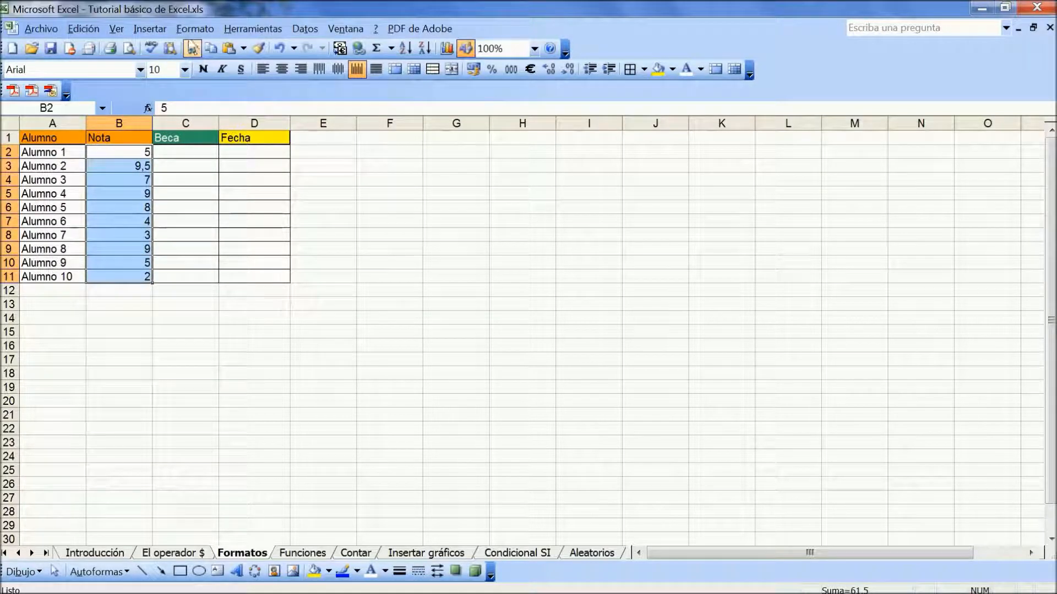
click(189, 29)
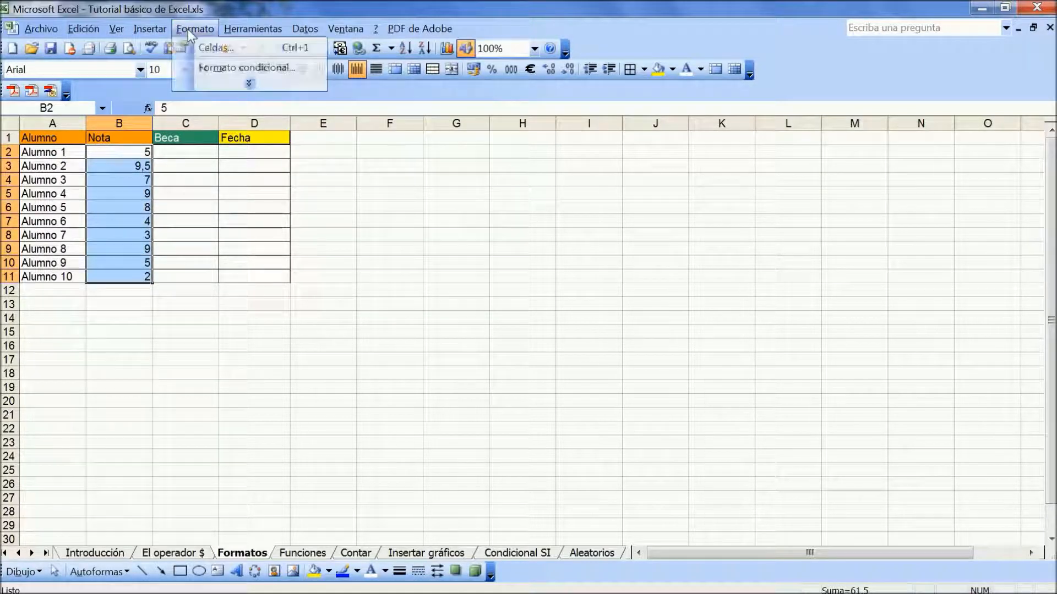
click(215, 69)
drag(592, 216, 578, 191)
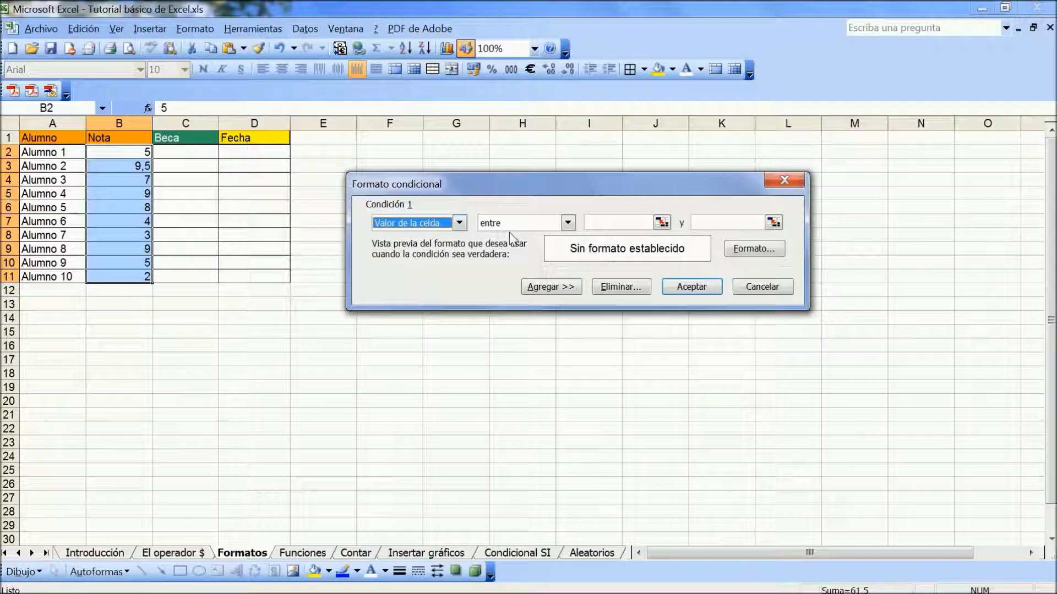
click(567, 223)
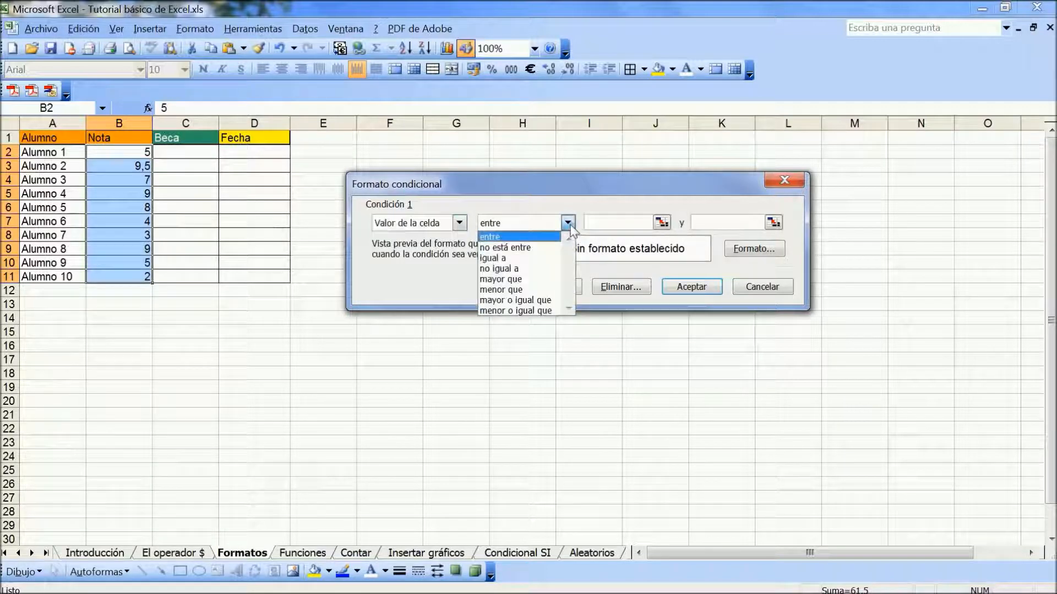
click(524, 279)
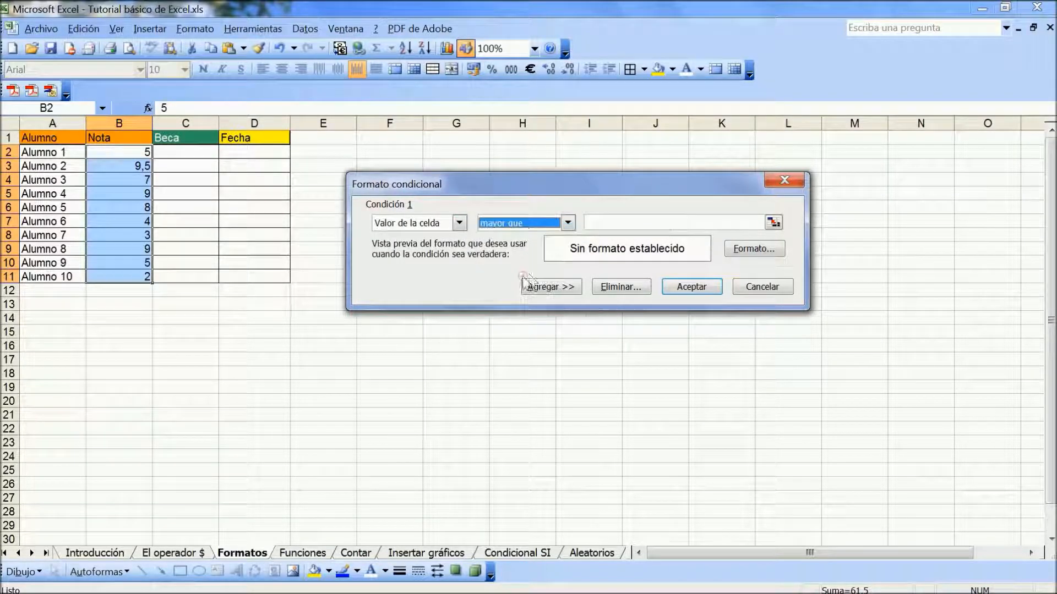
click(613, 224)
text(8)
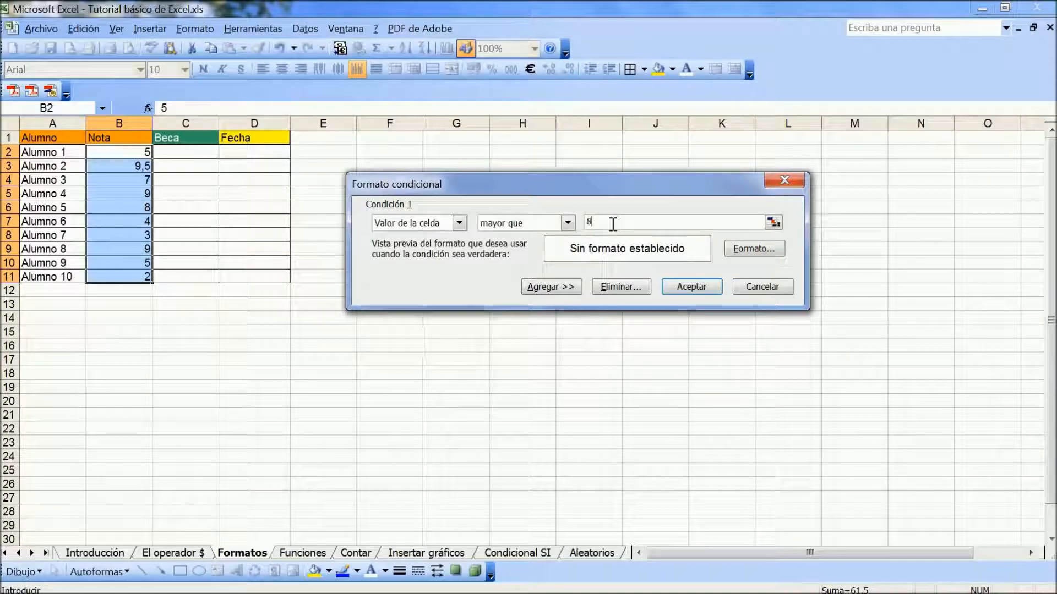
text(,5)
Format the first condition's text as bold (Negrita) in dark green
click(754, 249)
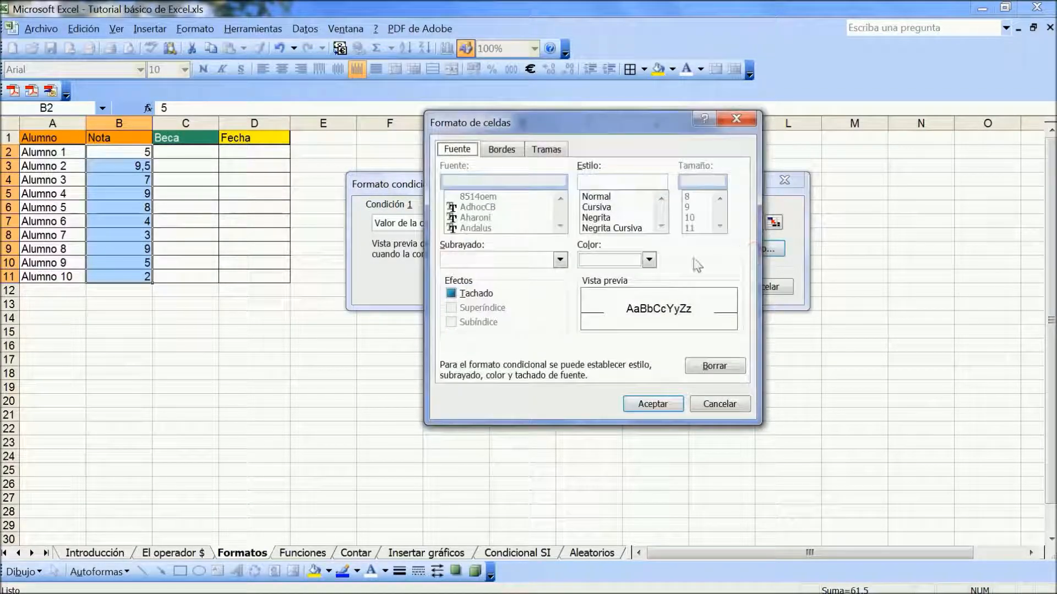
click(597, 218)
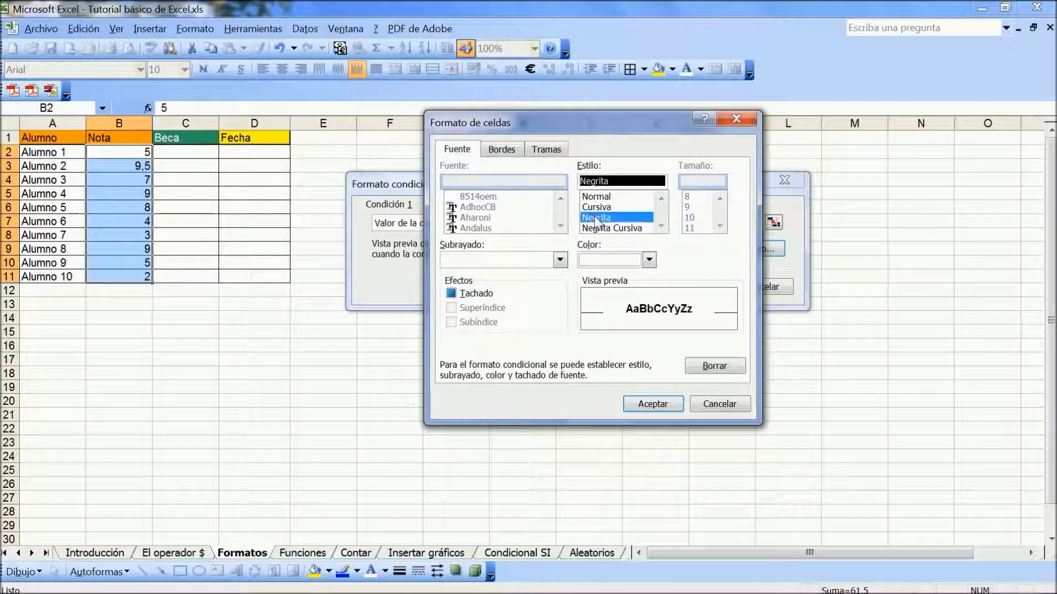
click(647, 260)
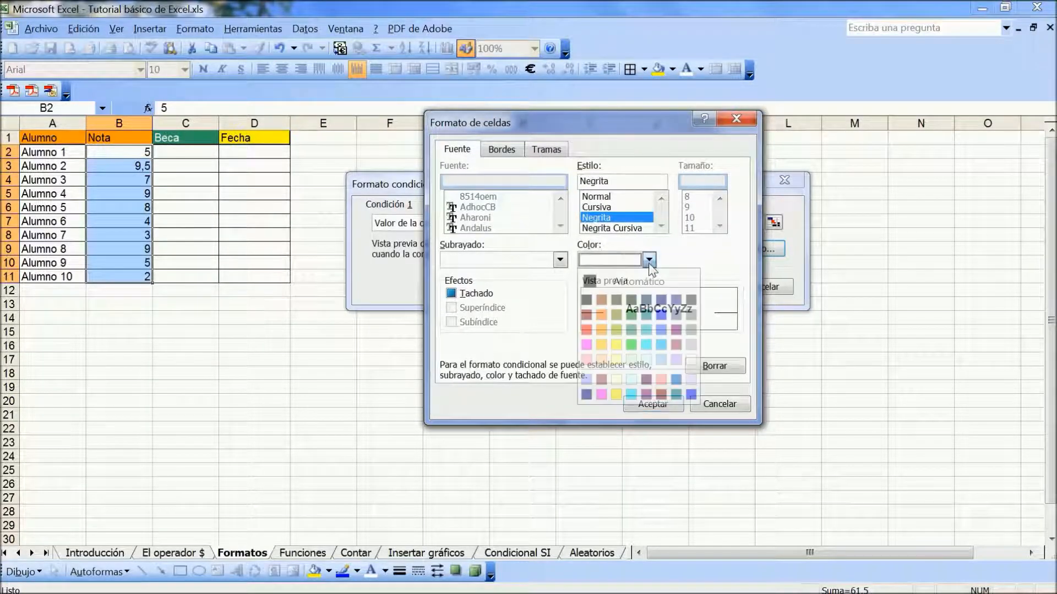
click(631, 315)
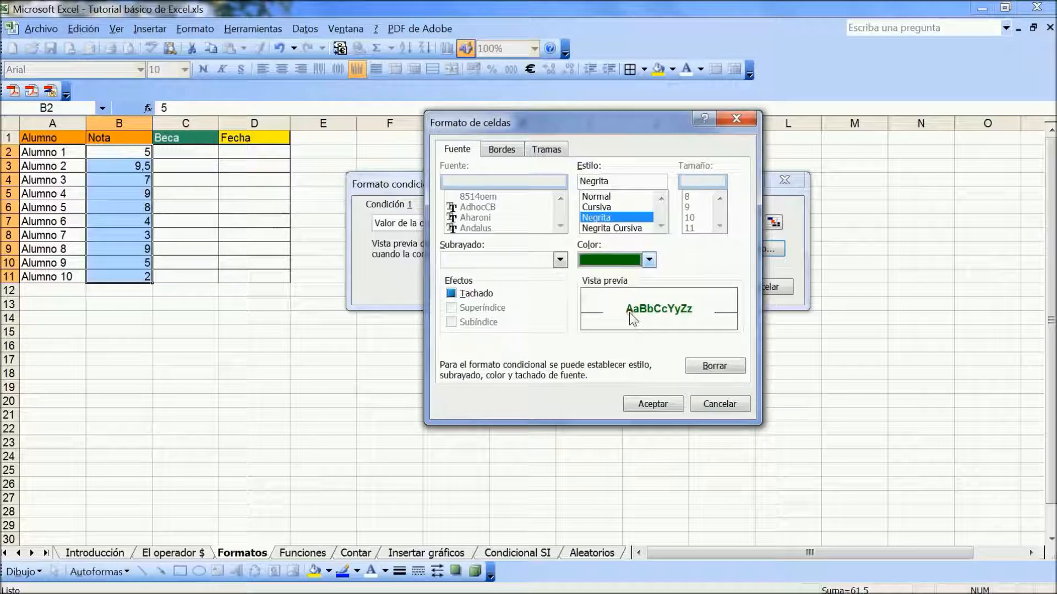
click(651, 405)
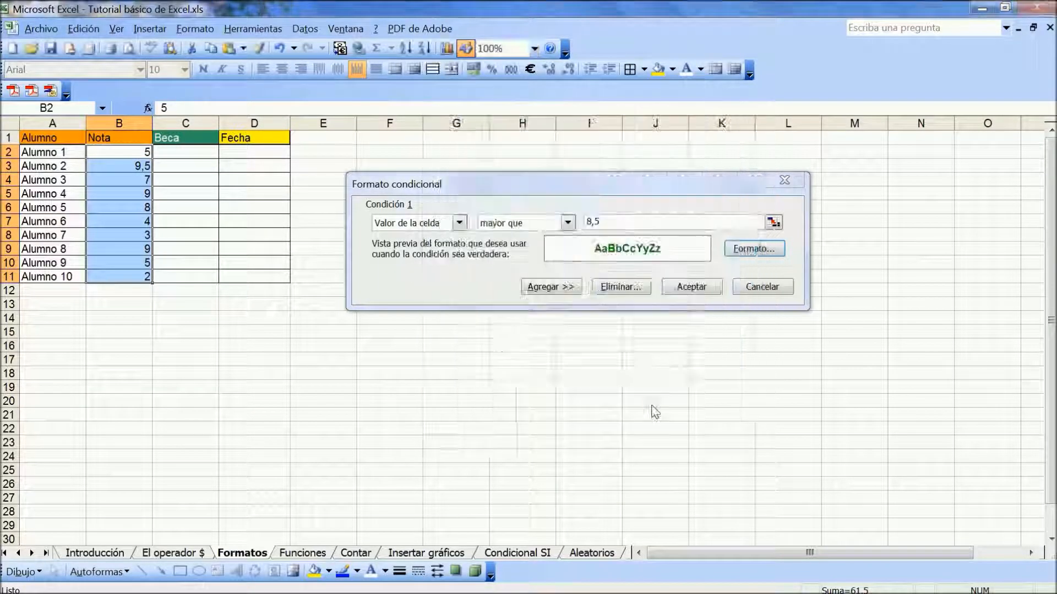
Add a second condition for cell values less than (menor que) 5
click(523, 287)
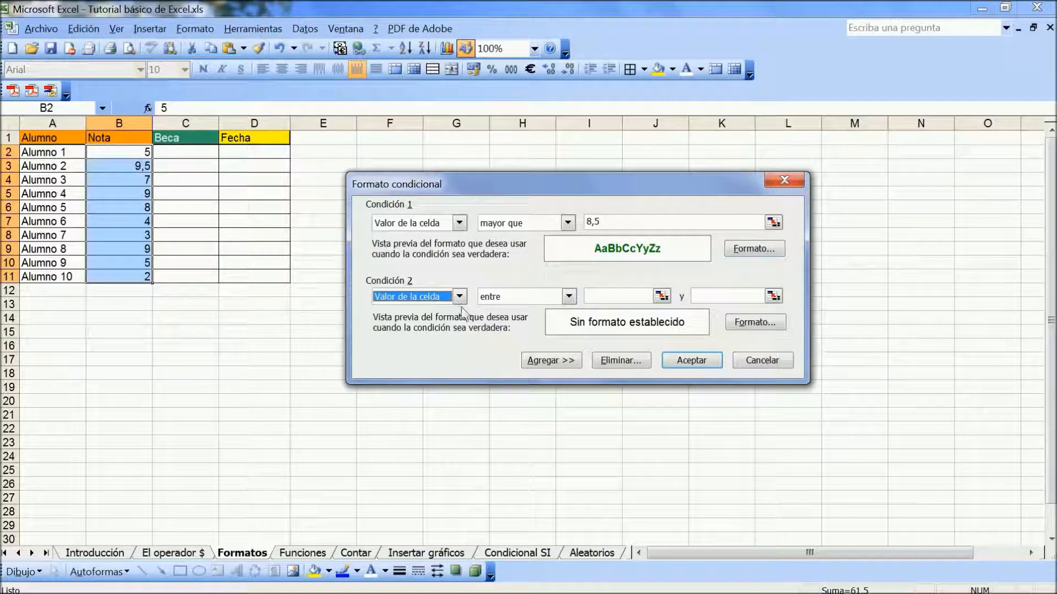
click(569, 300)
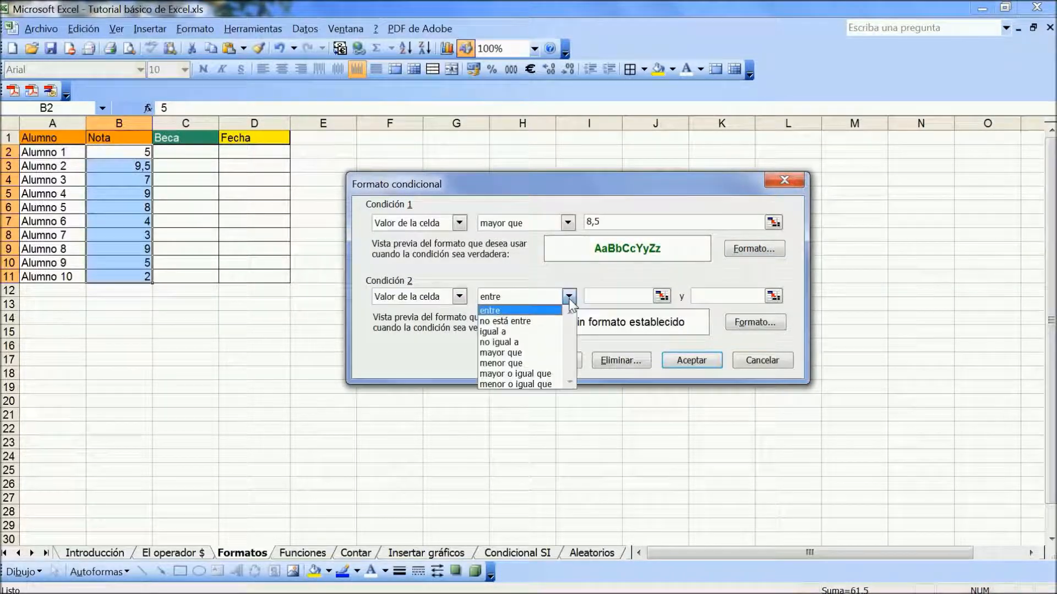
click(512, 359)
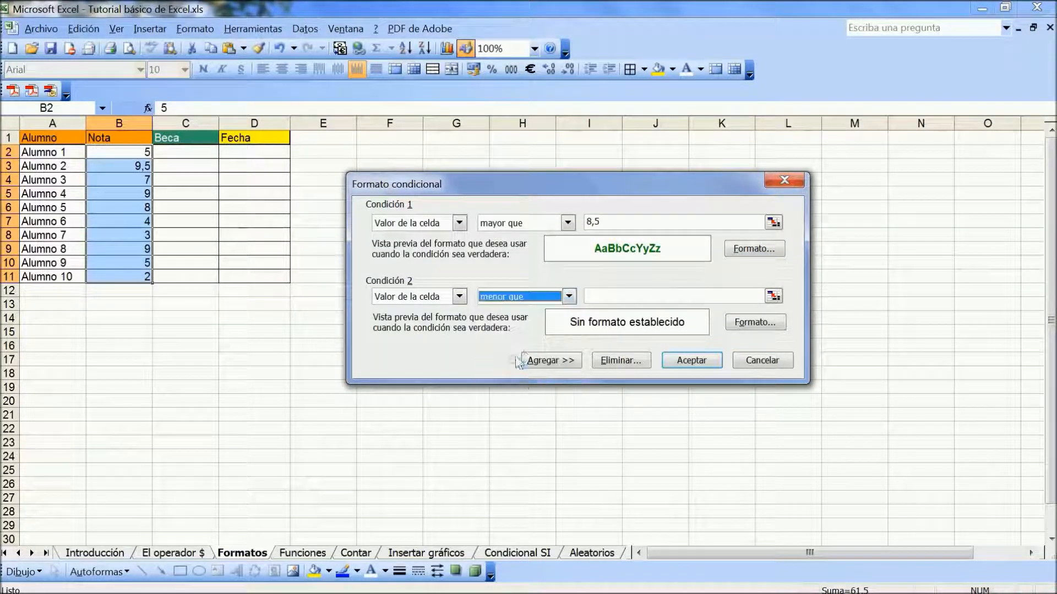
click(623, 296)
text(5)
Format the second condition's text as bold red and apply the conditional formatting to the Nota column
click(755, 322)
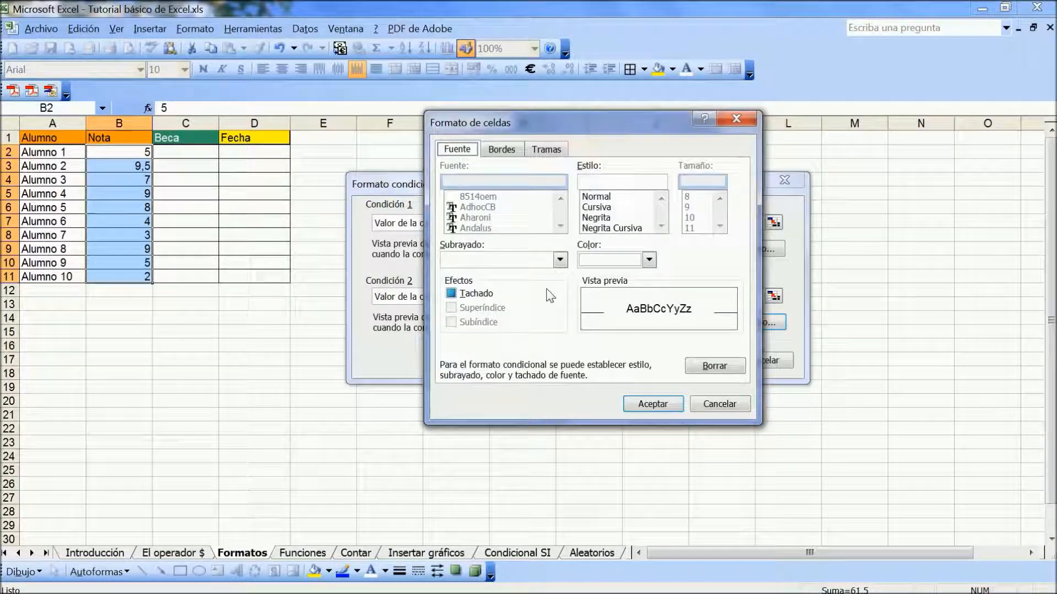
click(597, 218)
click(609, 263)
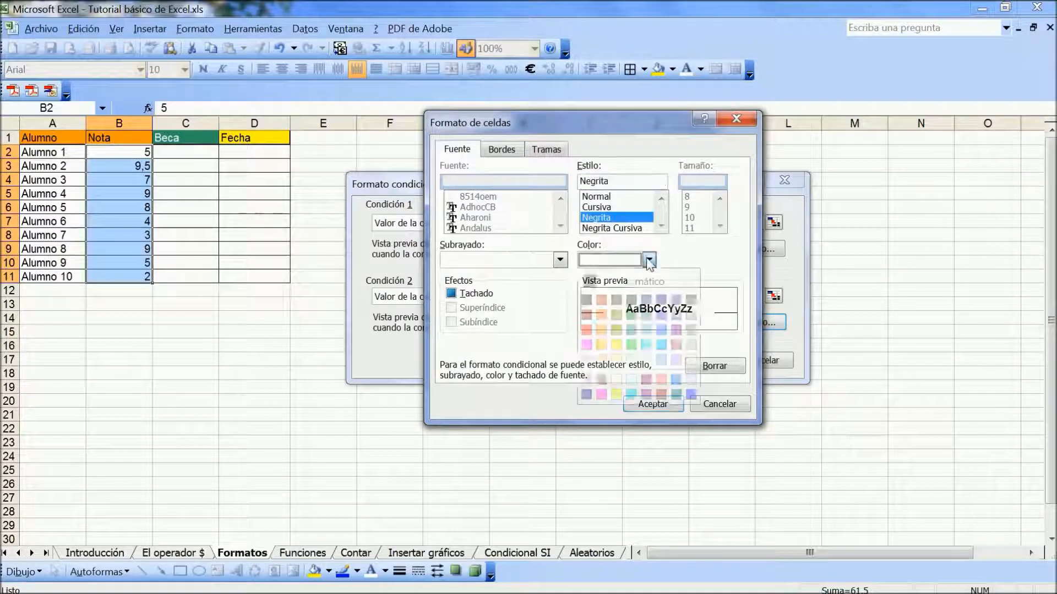
click(585, 326)
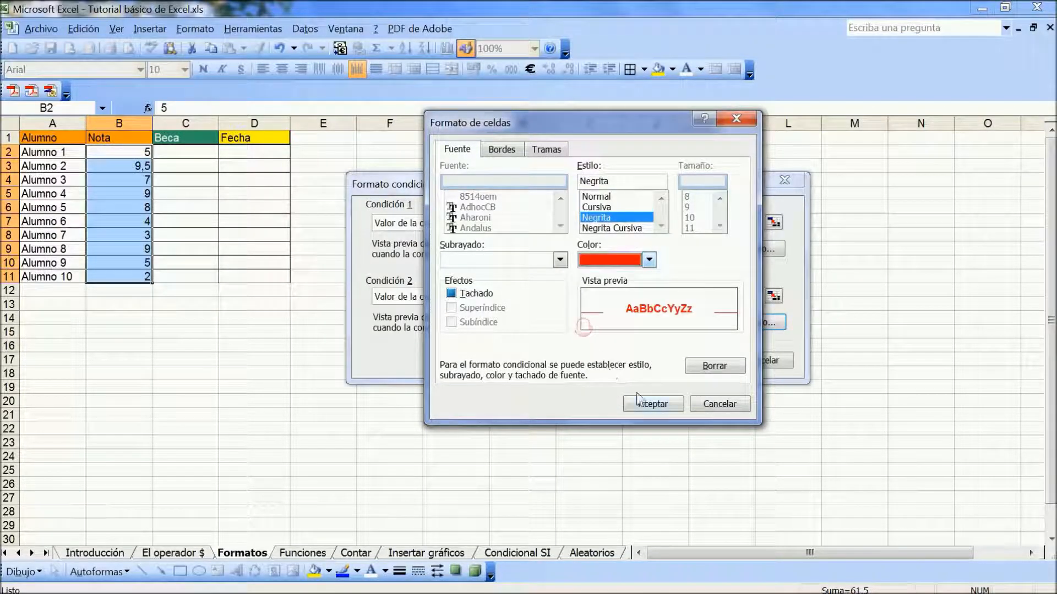
click(652, 403)
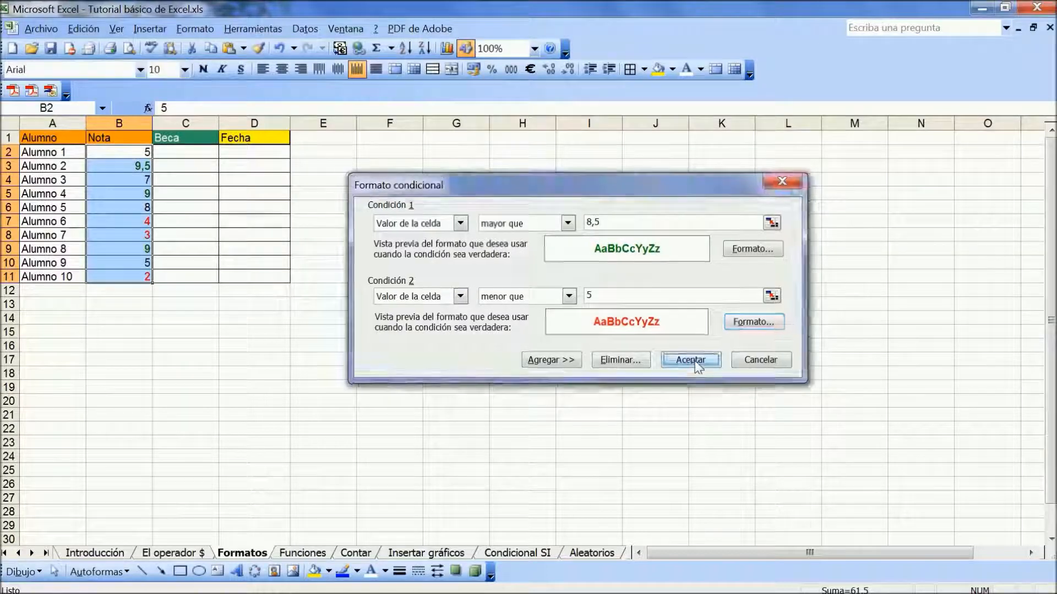
click(692, 361)
click(116, 314)
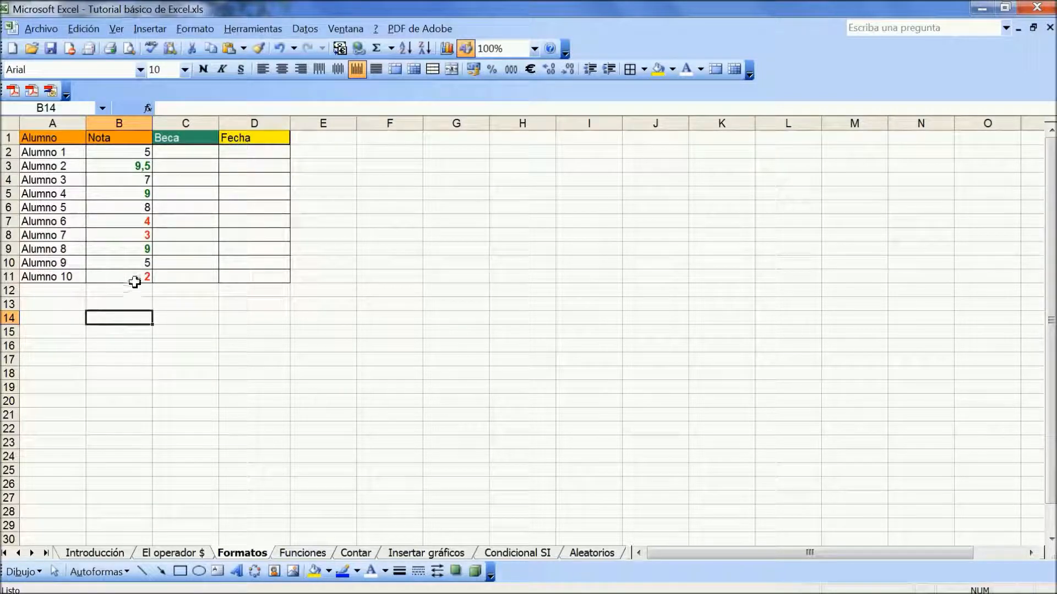
Enter the Beca amounts: 2500 for Alumno 2, 2500 for Alumno 4 and 2650,23 for Alumno 8
click(195, 168)
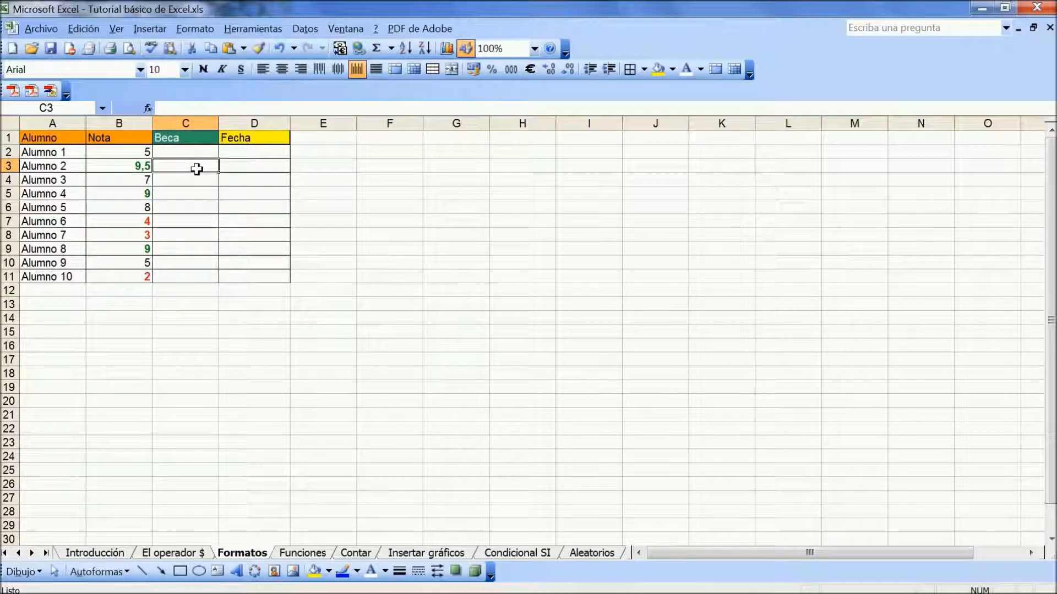
text(25)
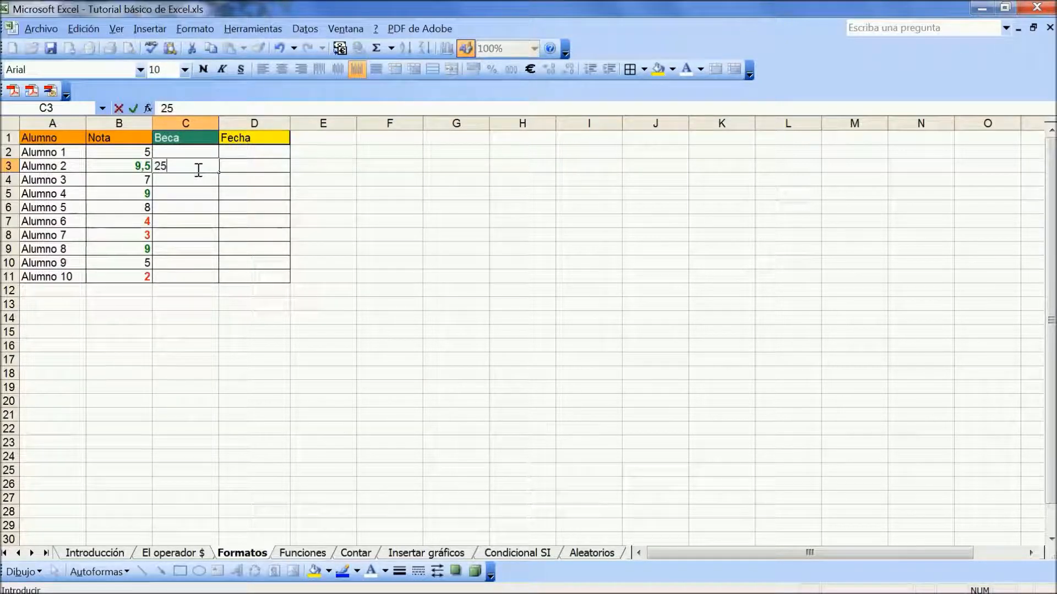
text(00)
click(196, 188)
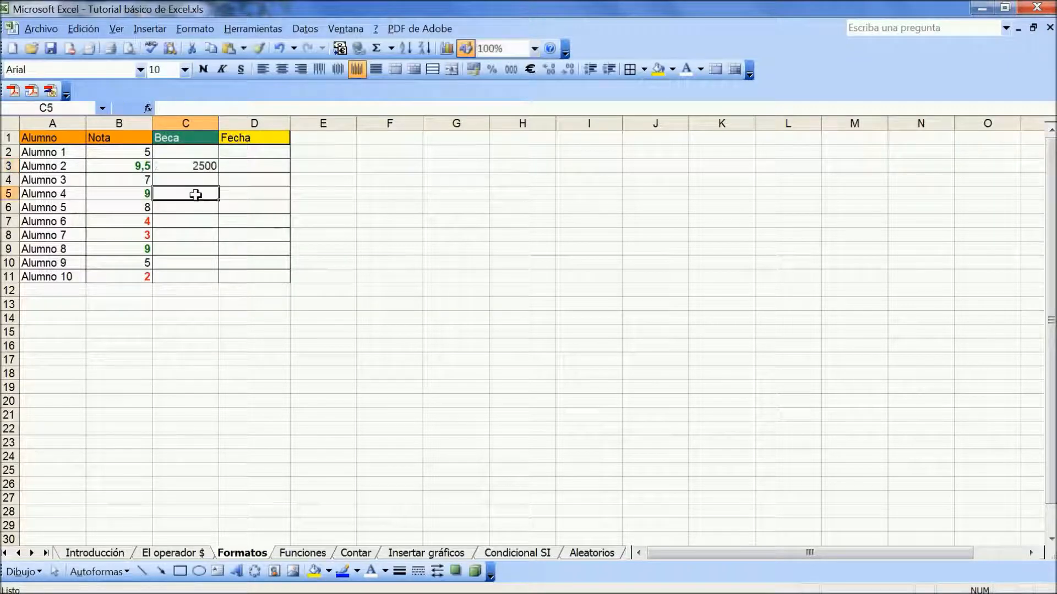
text(2500)
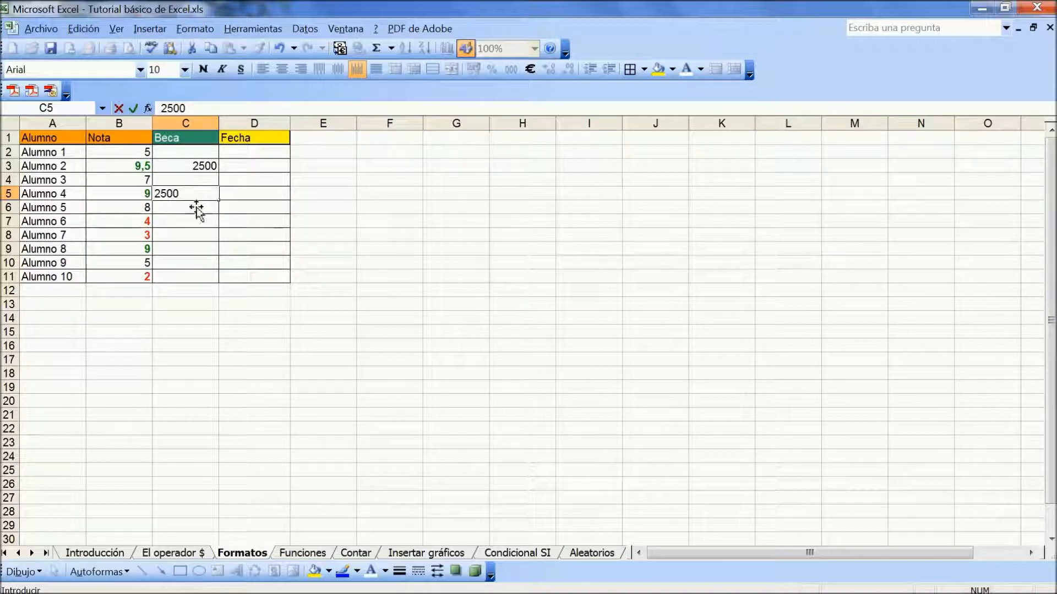
click(196, 251)
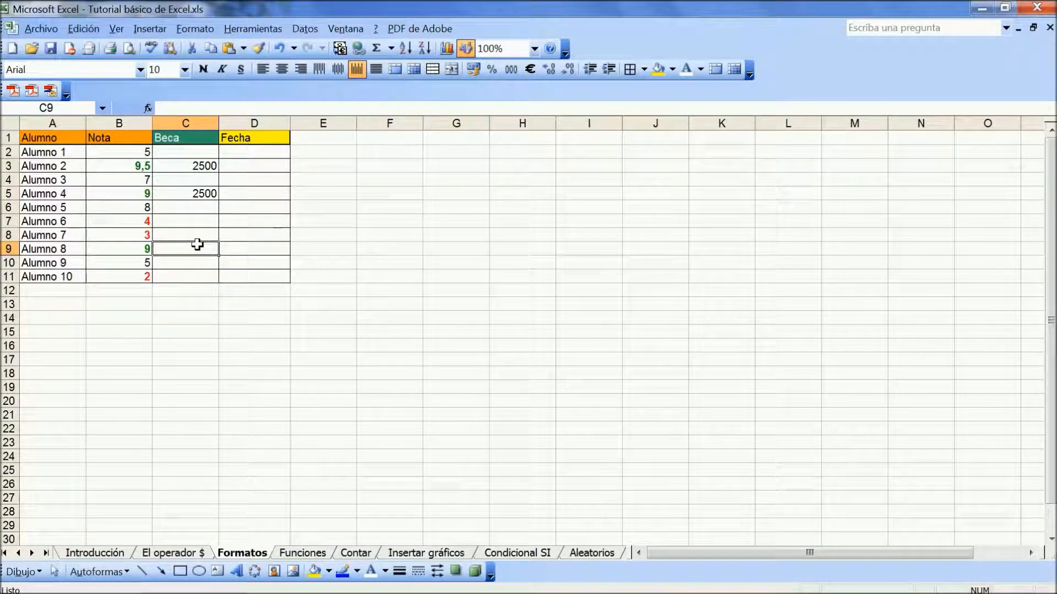
double_click(197, 244)
text(2650,23)
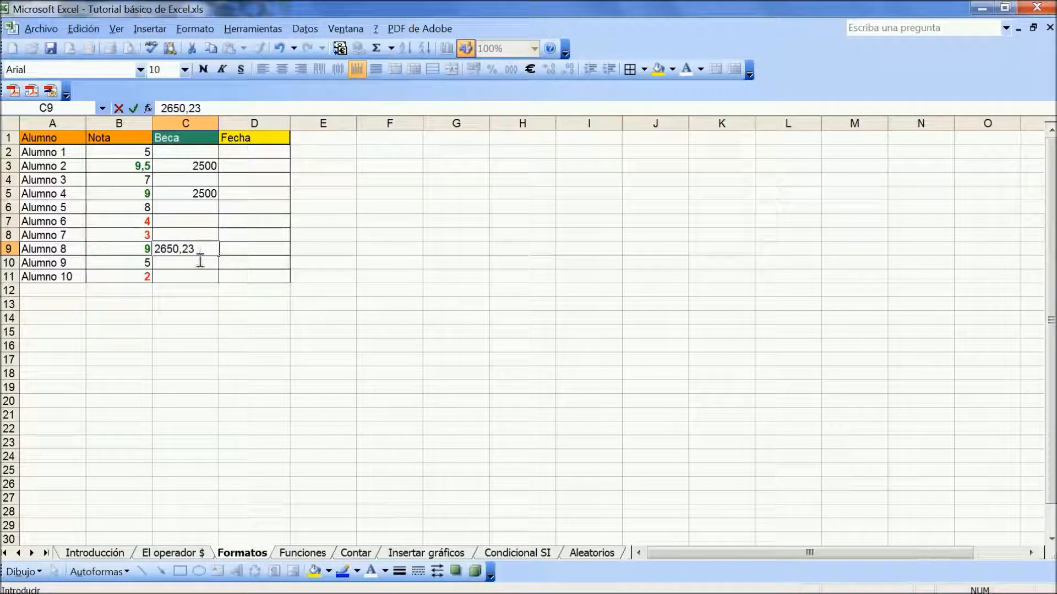
key(Return)
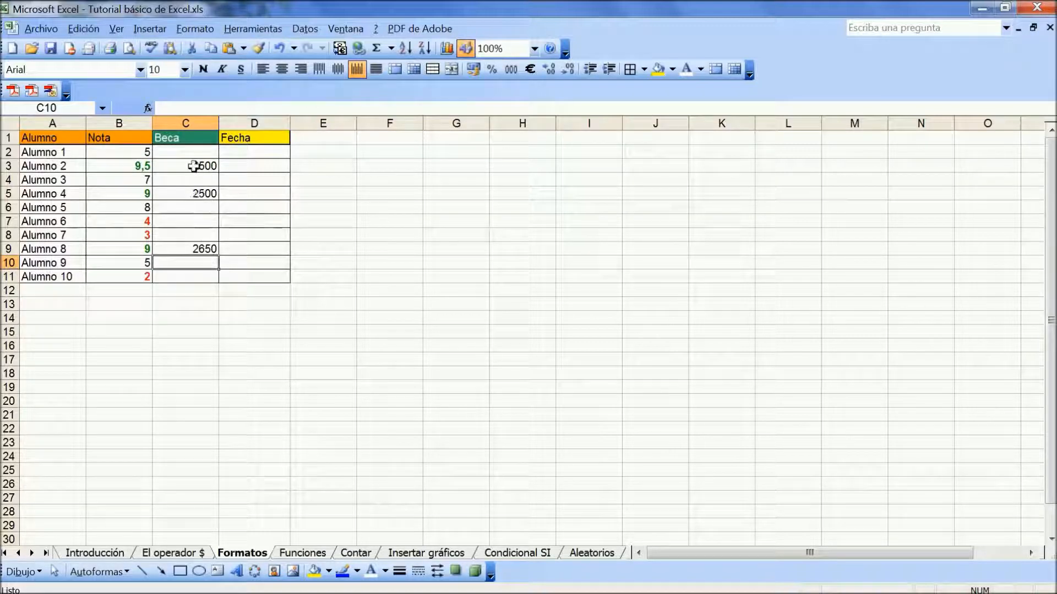
Format the Beca cells C2:C11 as Número with 2 decimal places and the thousands separator
drag(188, 152, 203, 275)
click(200, 30)
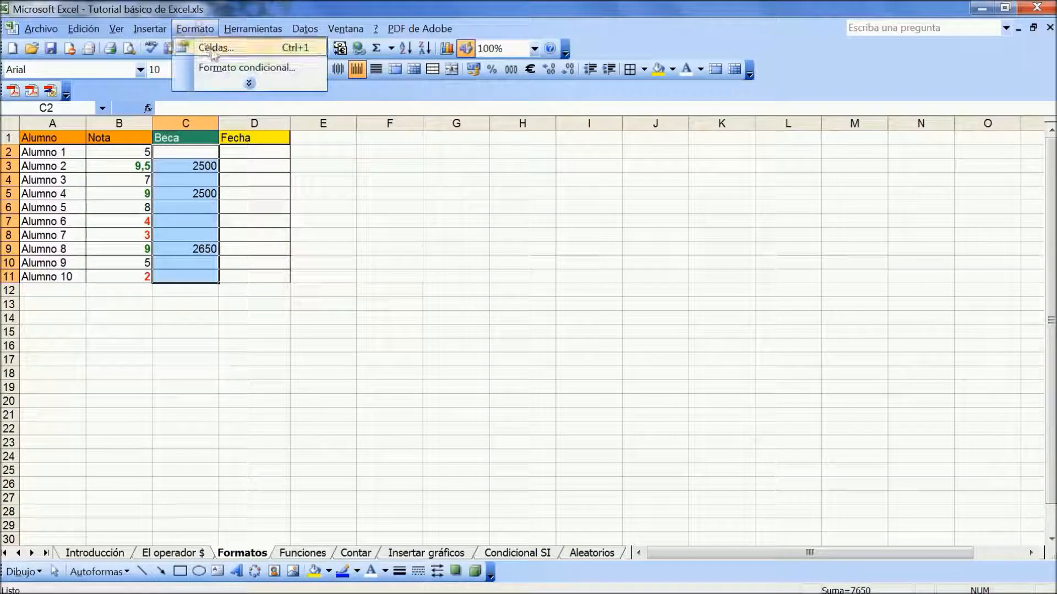
click(190, 46)
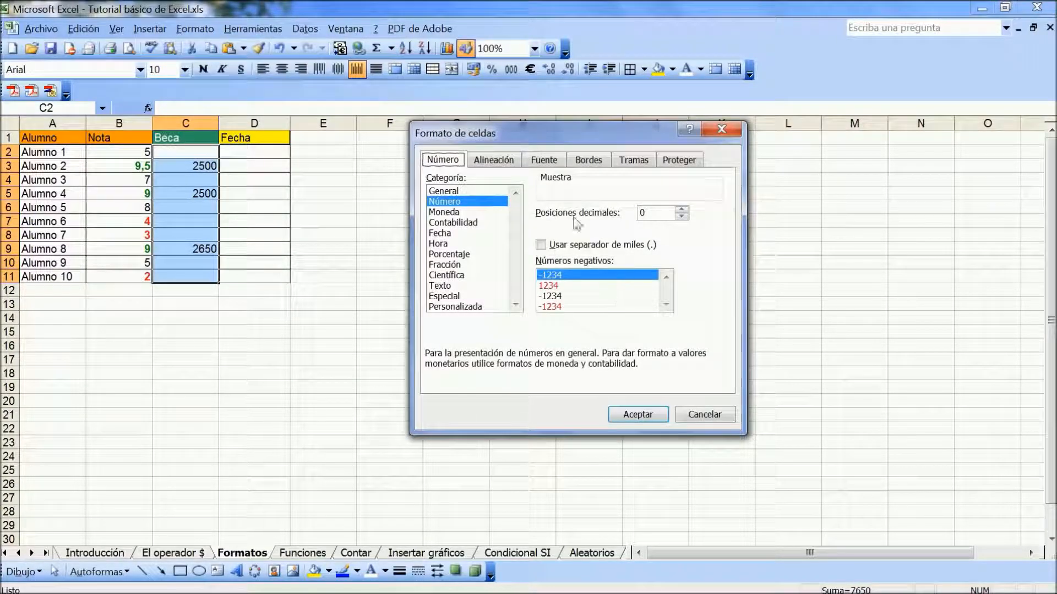
click(681, 210)
click(682, 209)
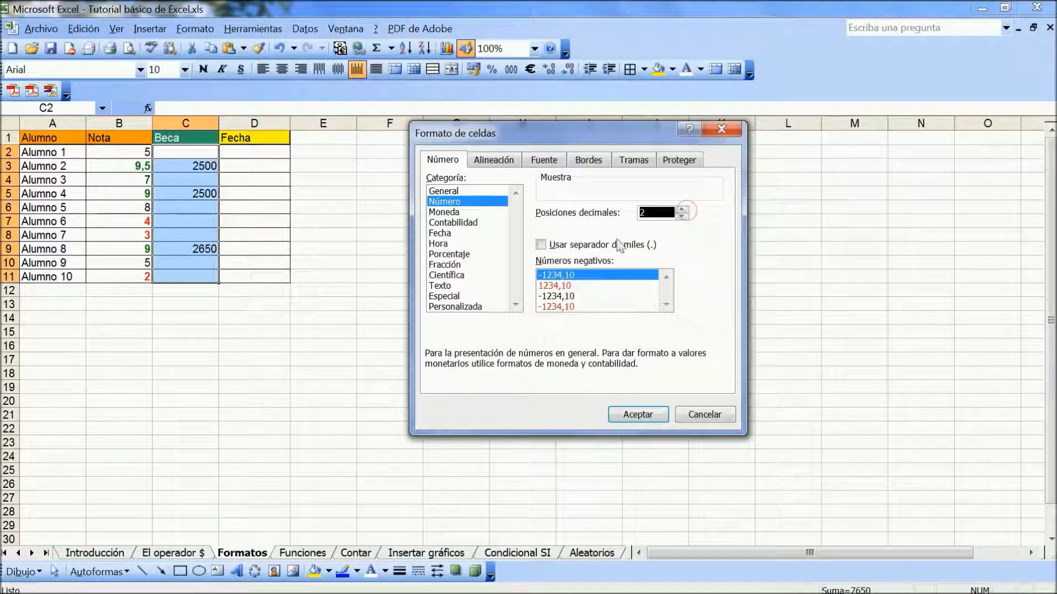
click(541, 245)
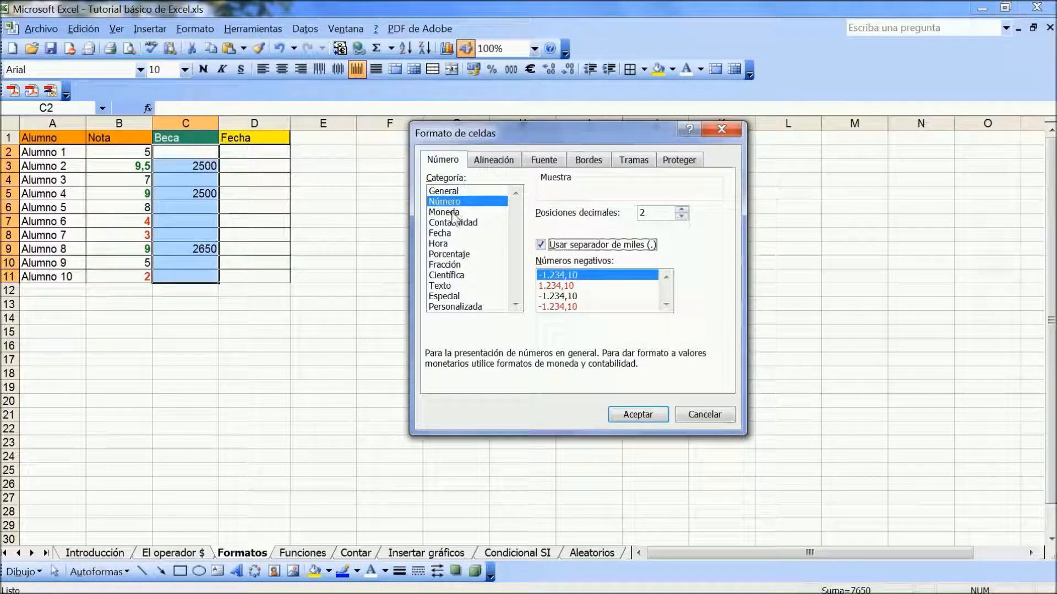
click(636, 416)
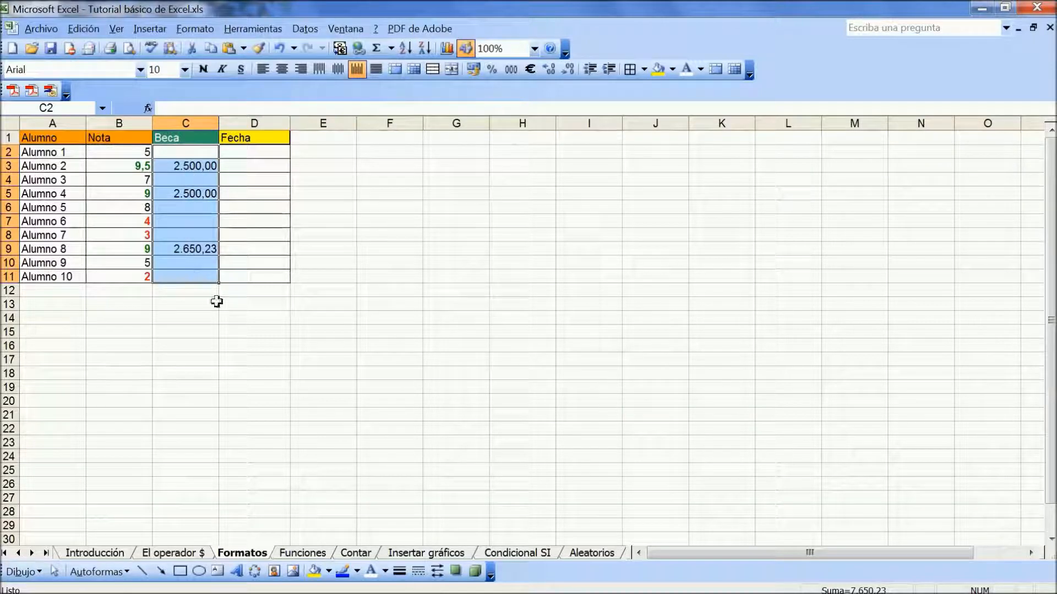
Format the Beca cells C2:C11 as Moneda with 2 decimal places and the € symbol
click(195, 276)
drag(191, 157, 193, 275)
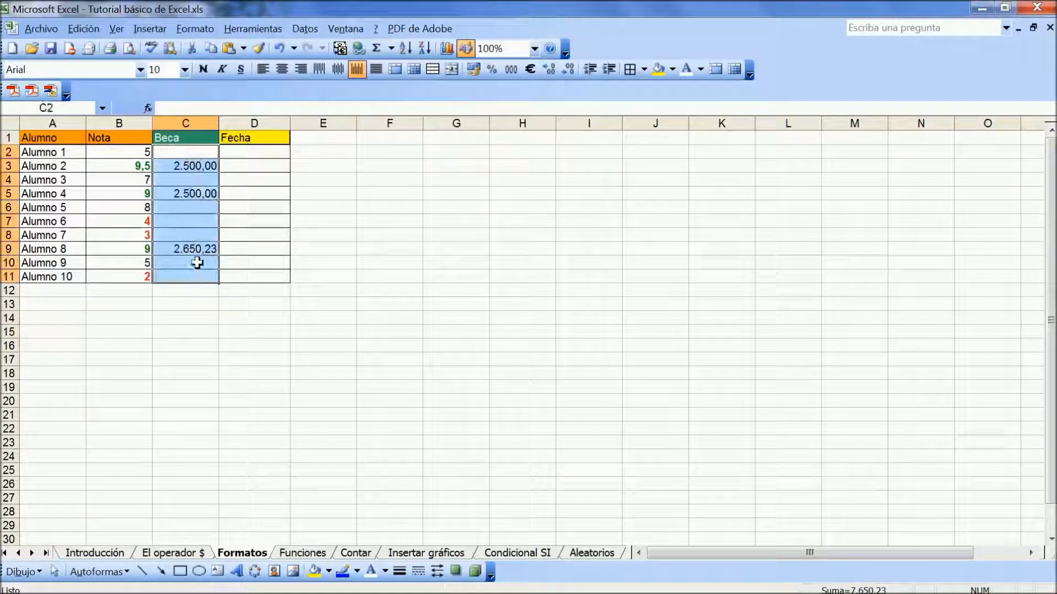
click(191, 29)
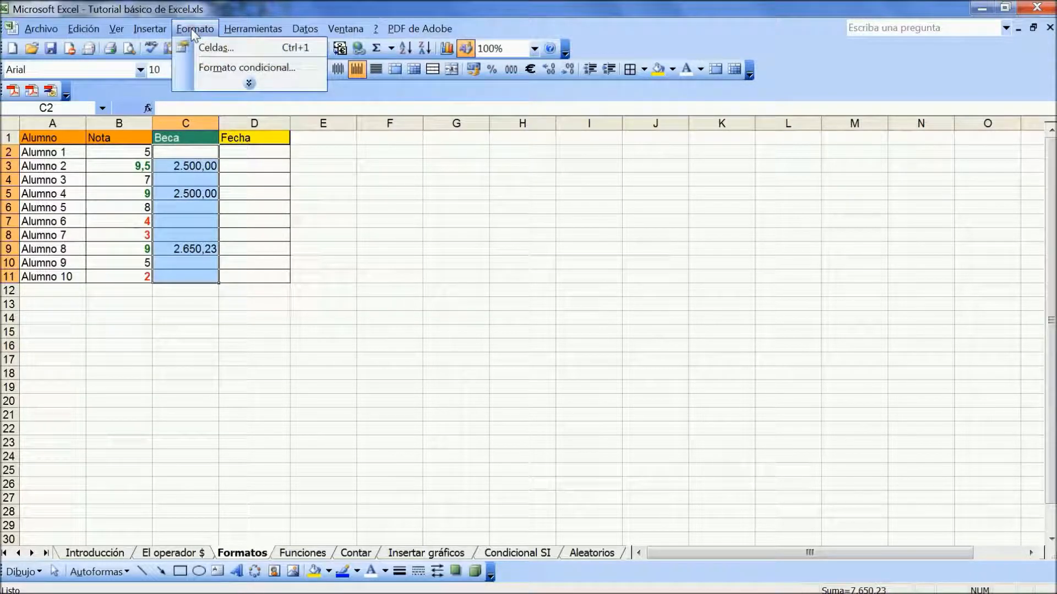
click(212, 47)
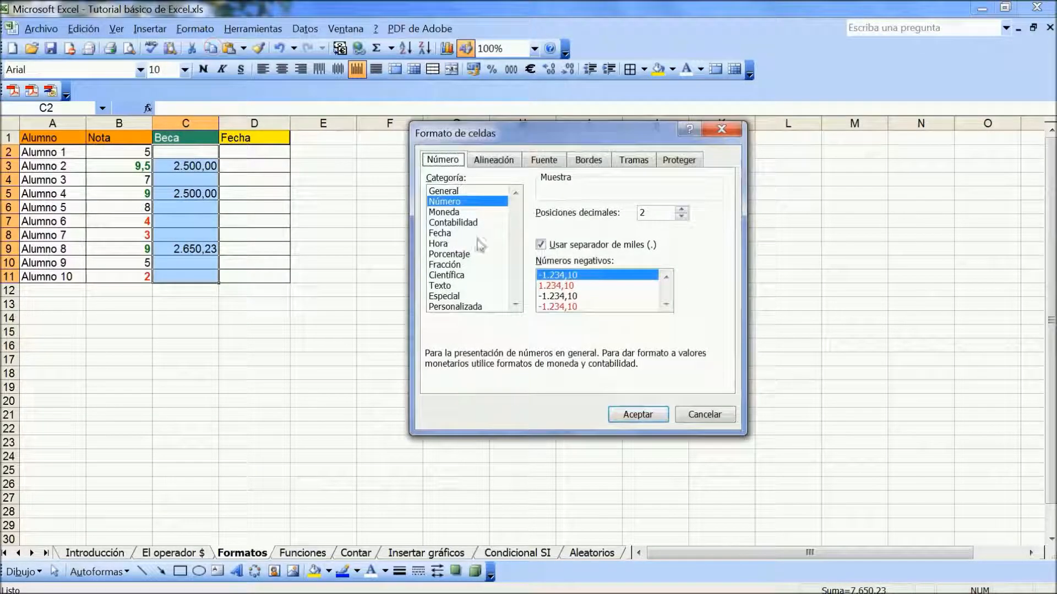
click(454, 213)
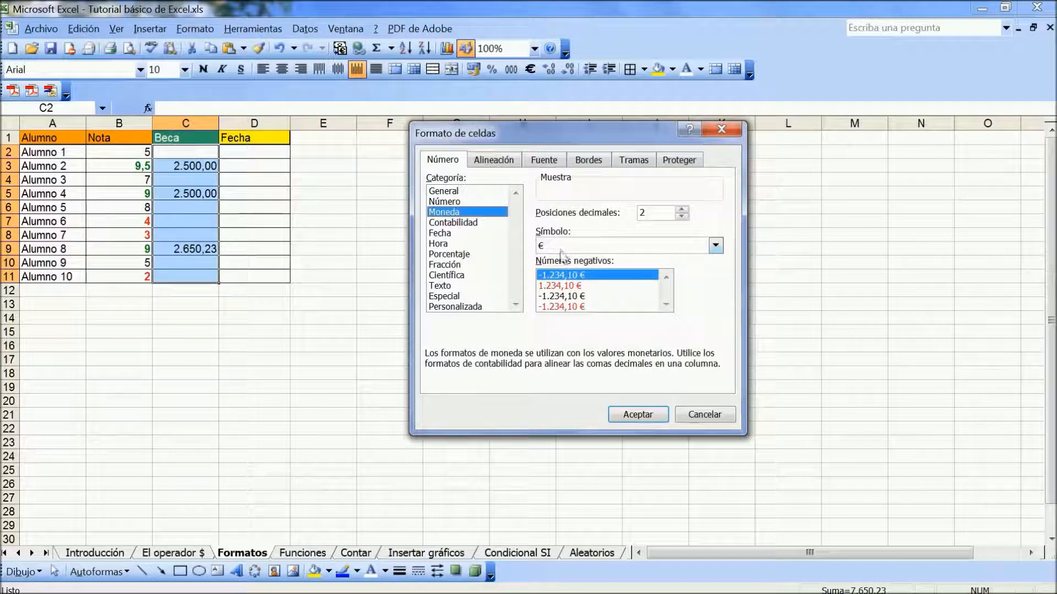
click(652, 415)
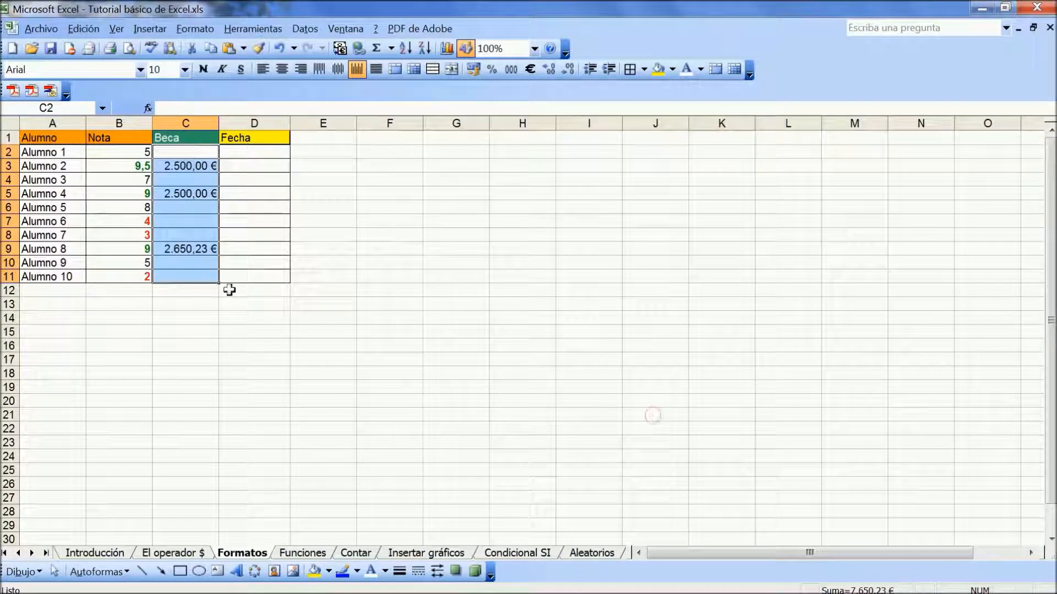
click(179, 265)
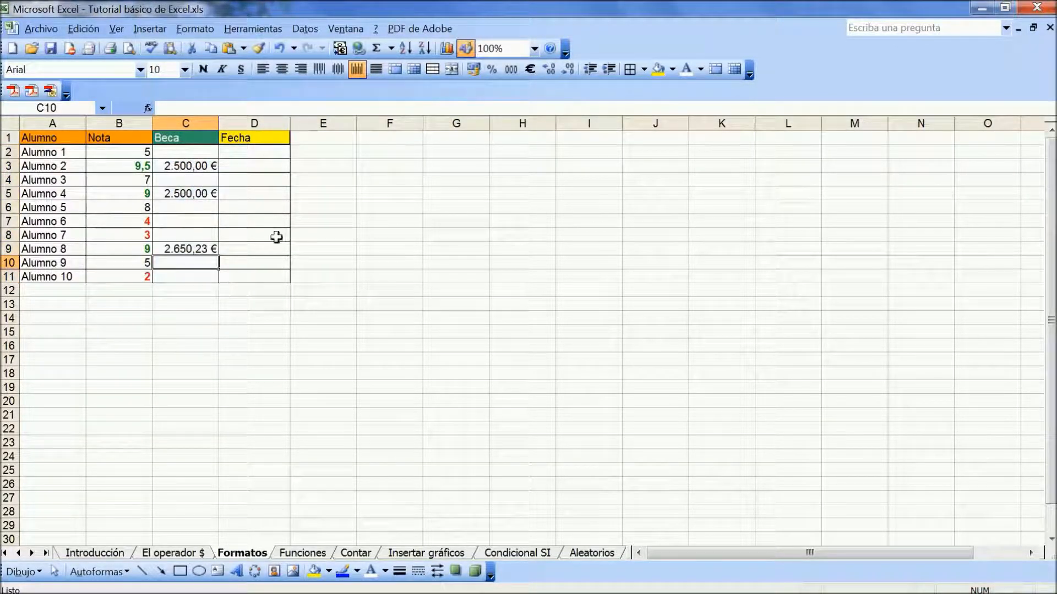
Enter the Fecha values: 1/1/18 for Alumno 2, 1/1/2018 for Alumno 4 and 1/01/2018 for Alumno 8
click(261, 168)
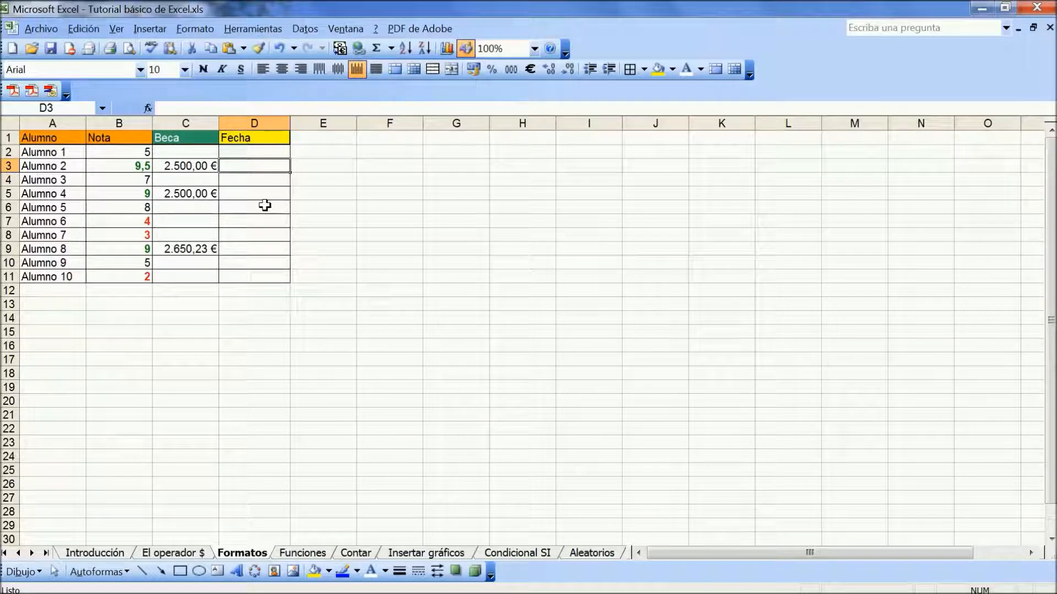
text(1/1/18)
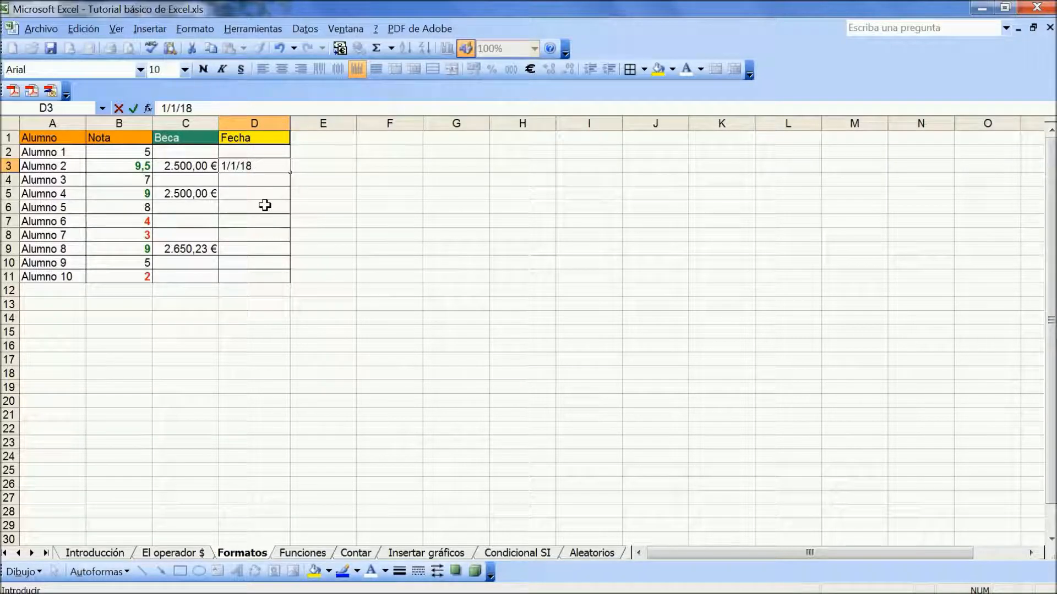
key(Return)
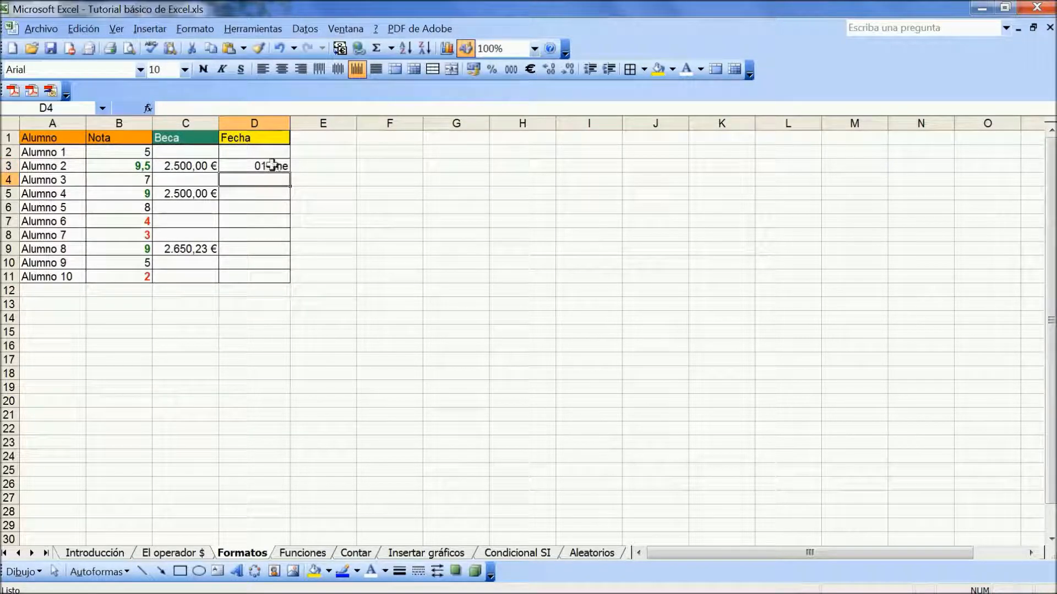
click(273, 165)
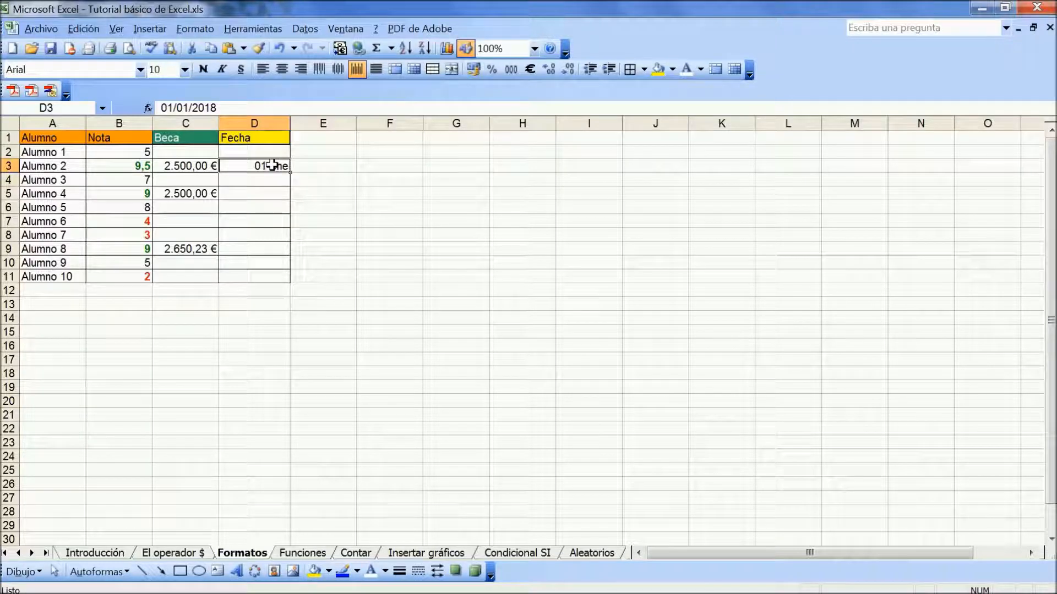
click(265, 194)
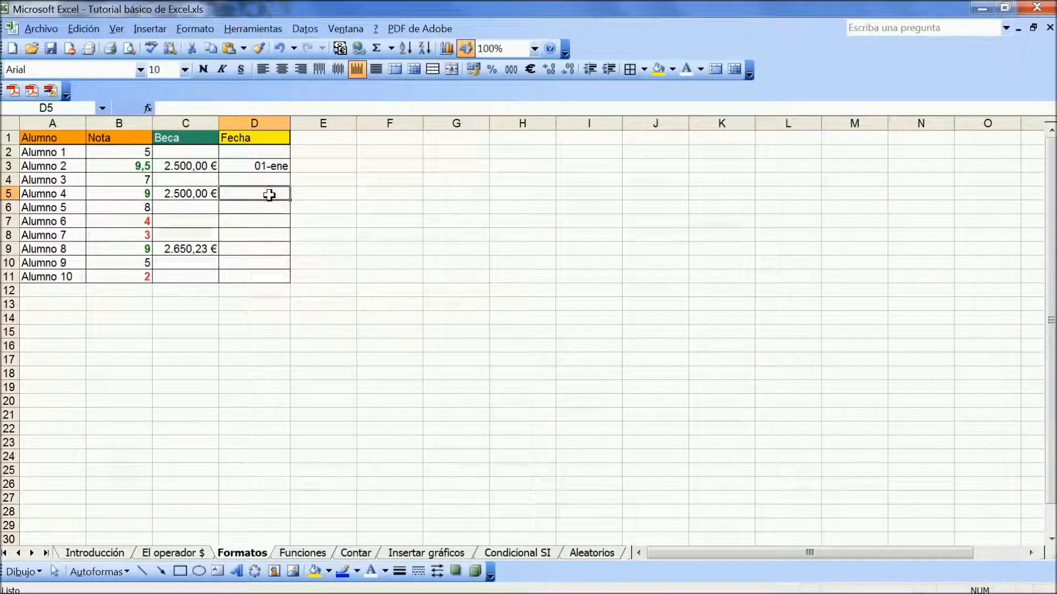
text(1)
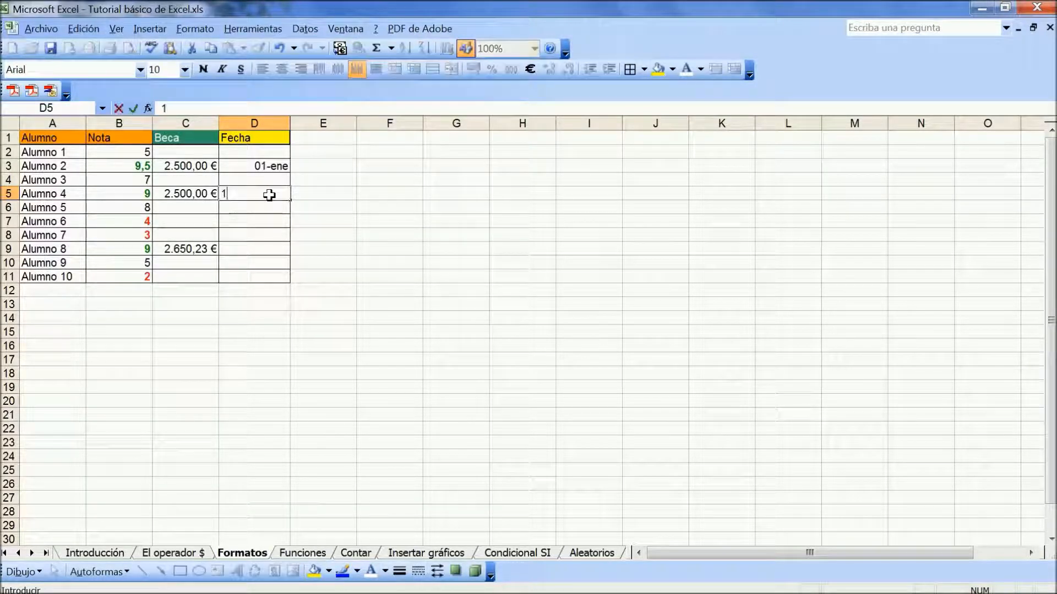
text(/1/2018)
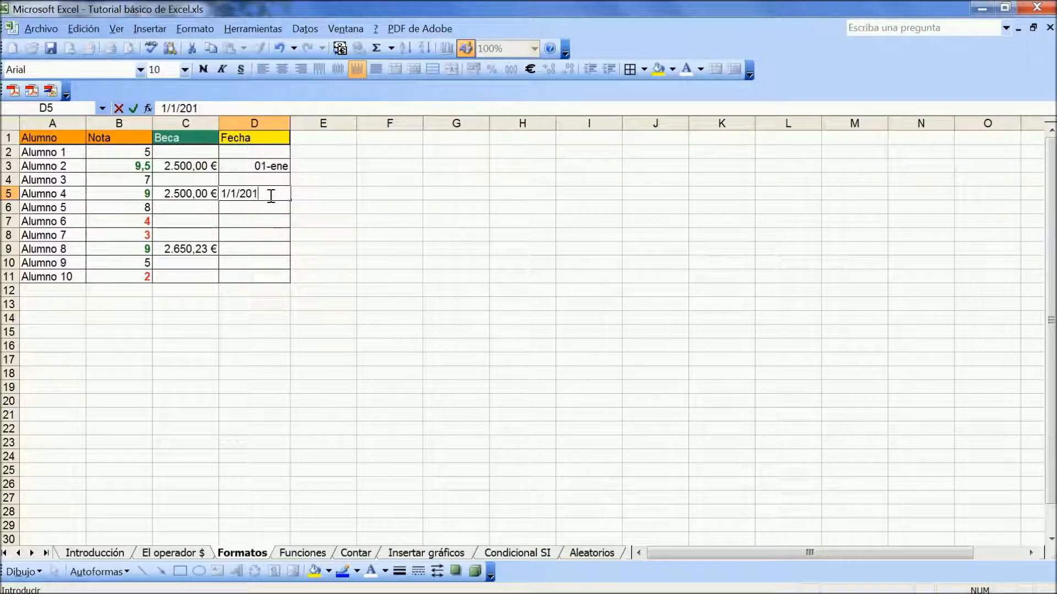
click(267, 249)
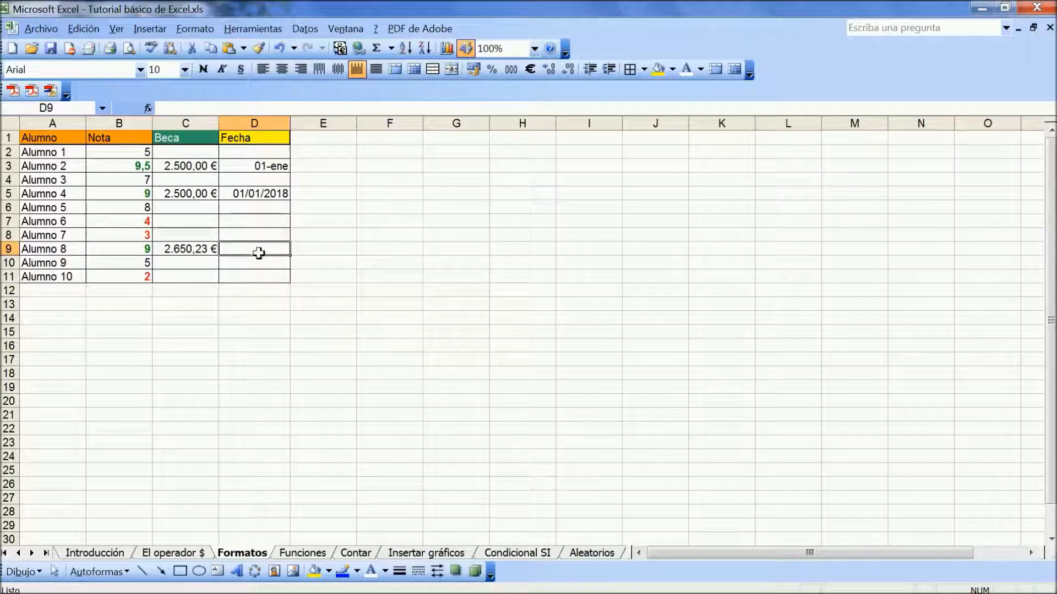
text(1)
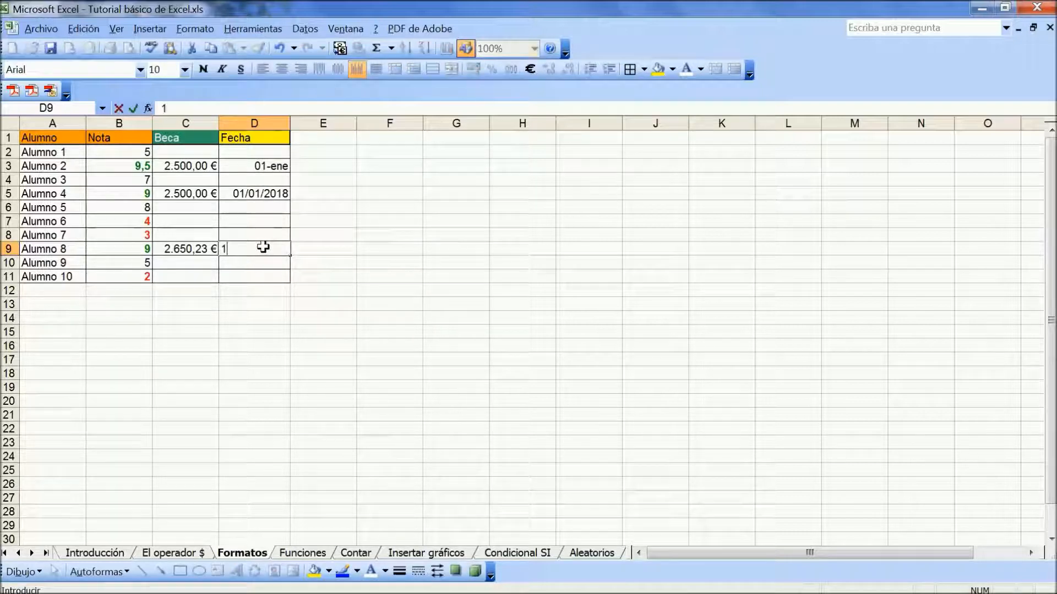
text(/01/2018)
click(266, 260)
Format Alumno 2's date in D3 with the Fecha category and the day-month-year type 14-mar-01
click(267, 167)
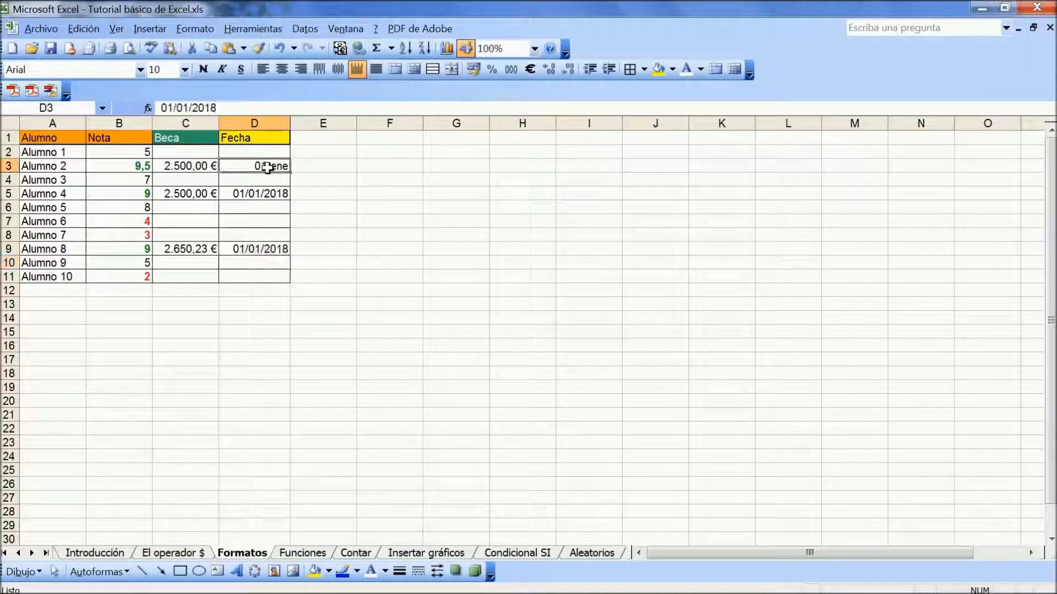
click(192, 28)
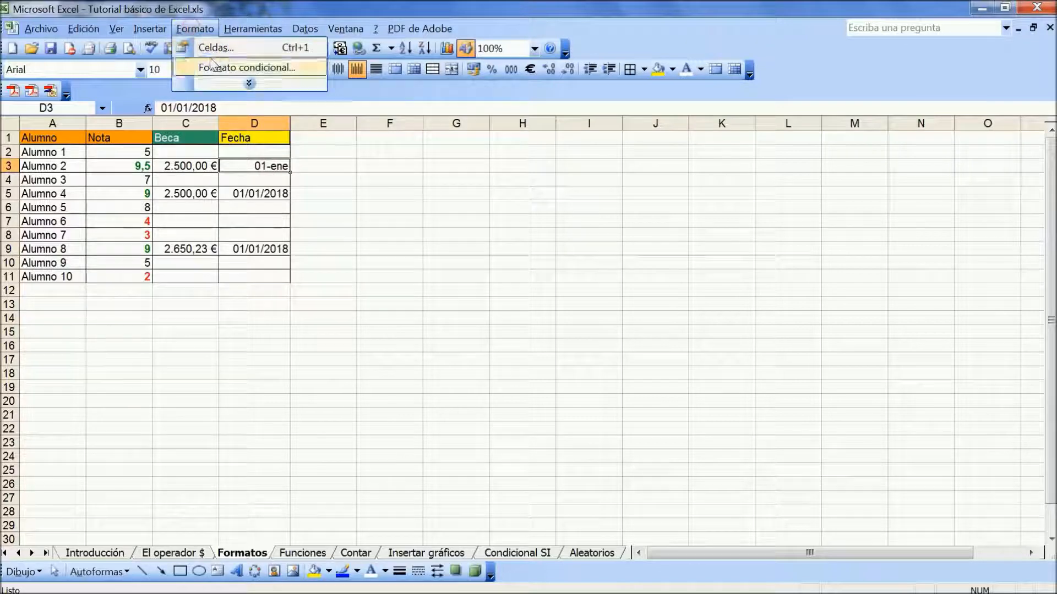
click(219, 50)
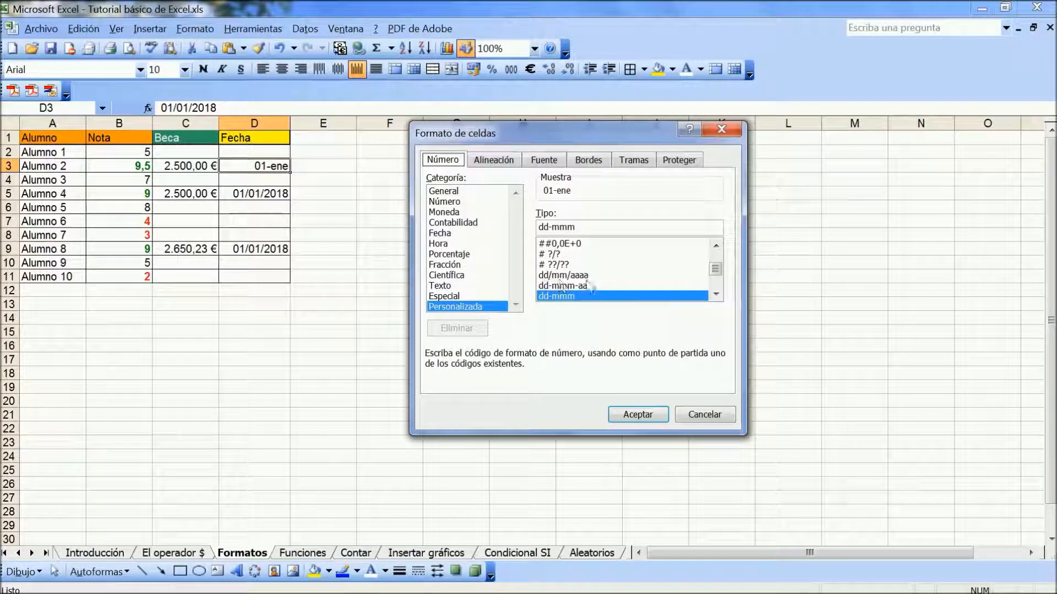
click(448, 234)
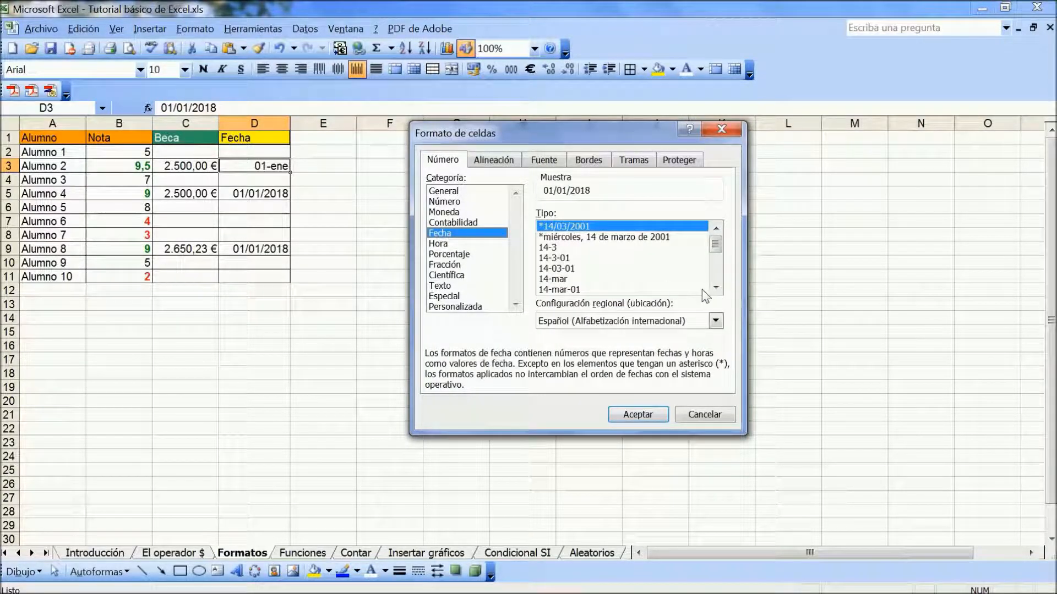
click(716, 287)
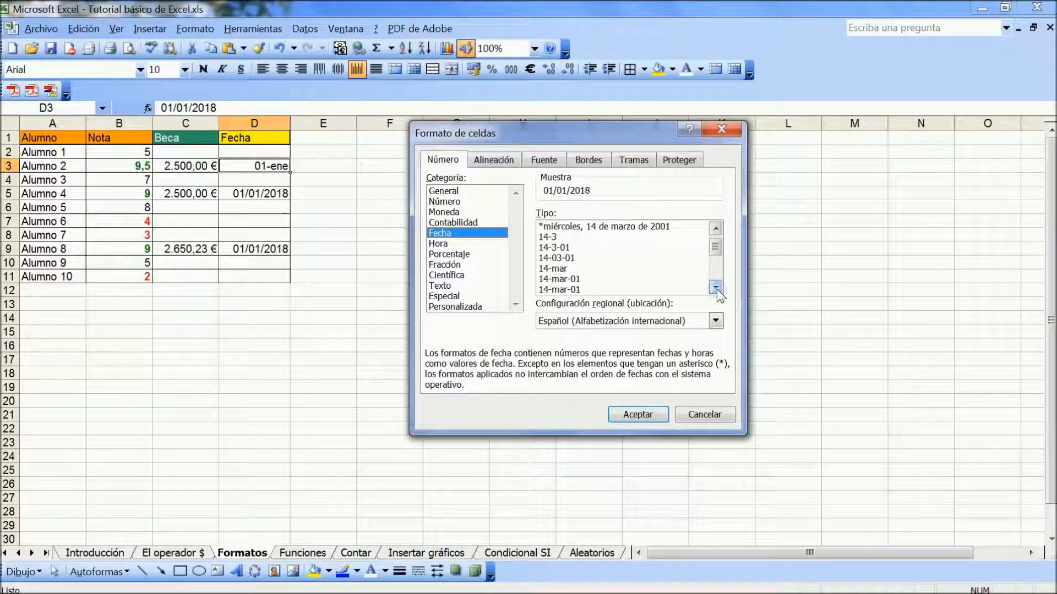
click(558, 279)
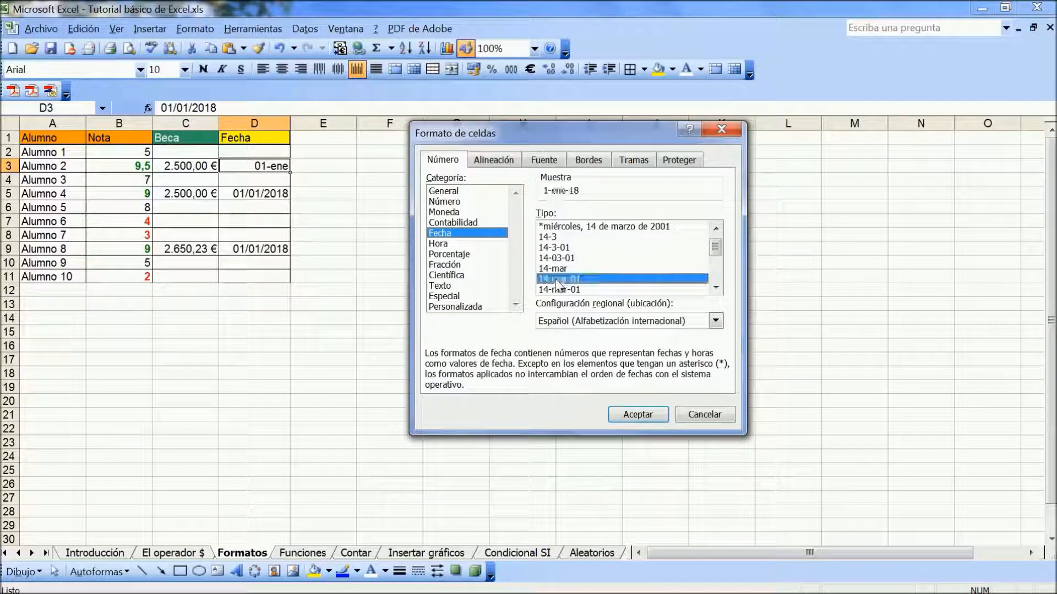
click(638, 413)
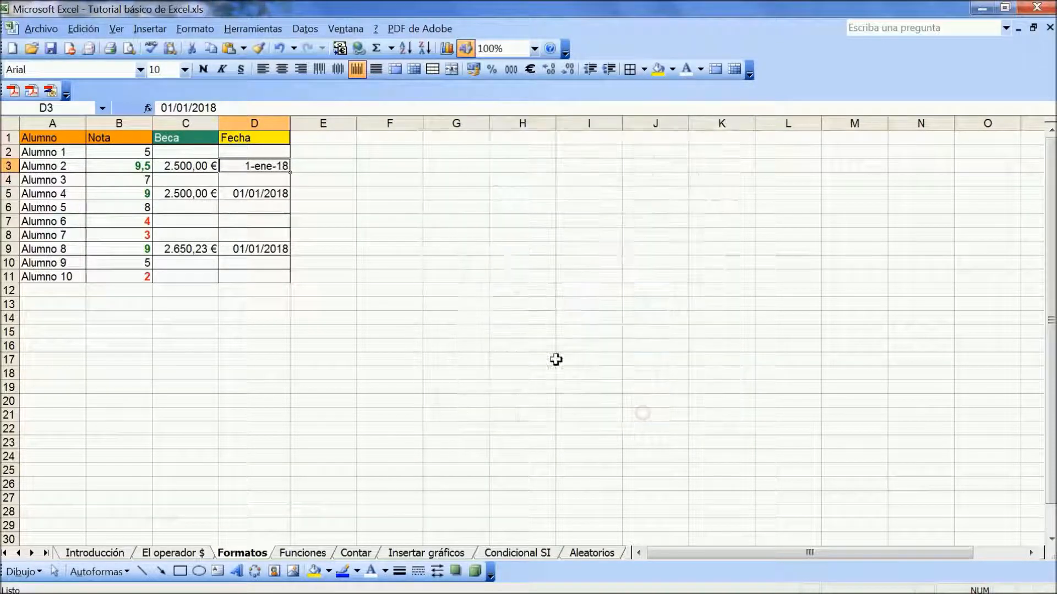
Copy the date format of D3 to the Fecha cells of Alumno 4 and Alumno 8
click(258, 48)
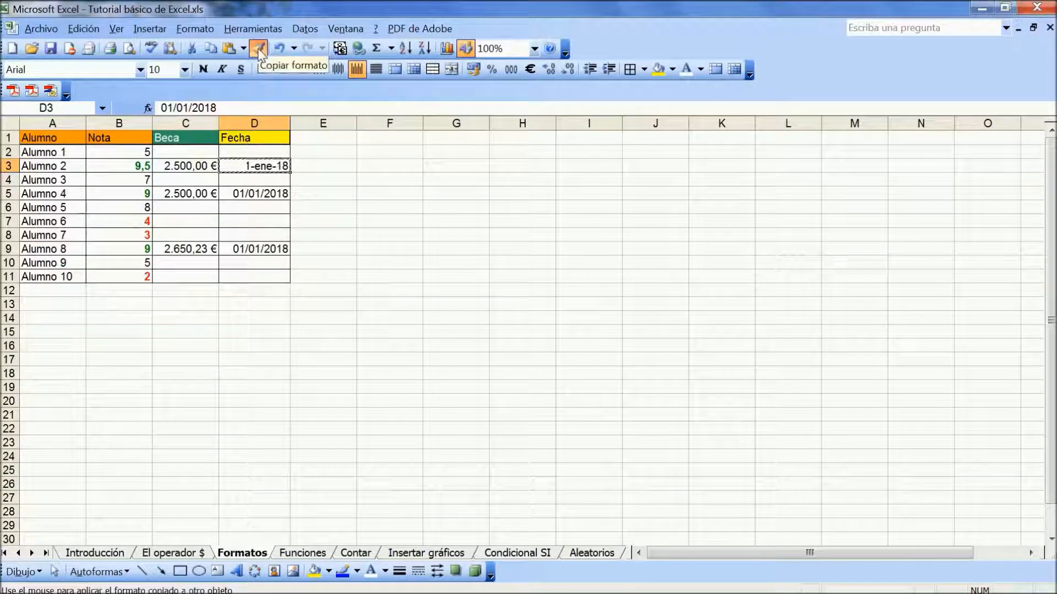
click(268, 194)
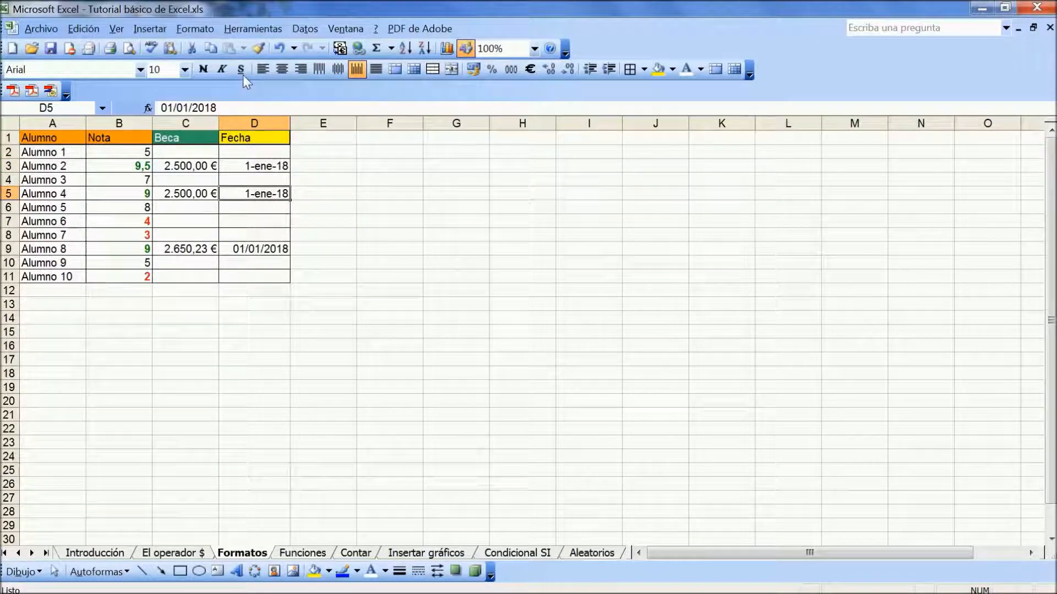
click(258, 49)
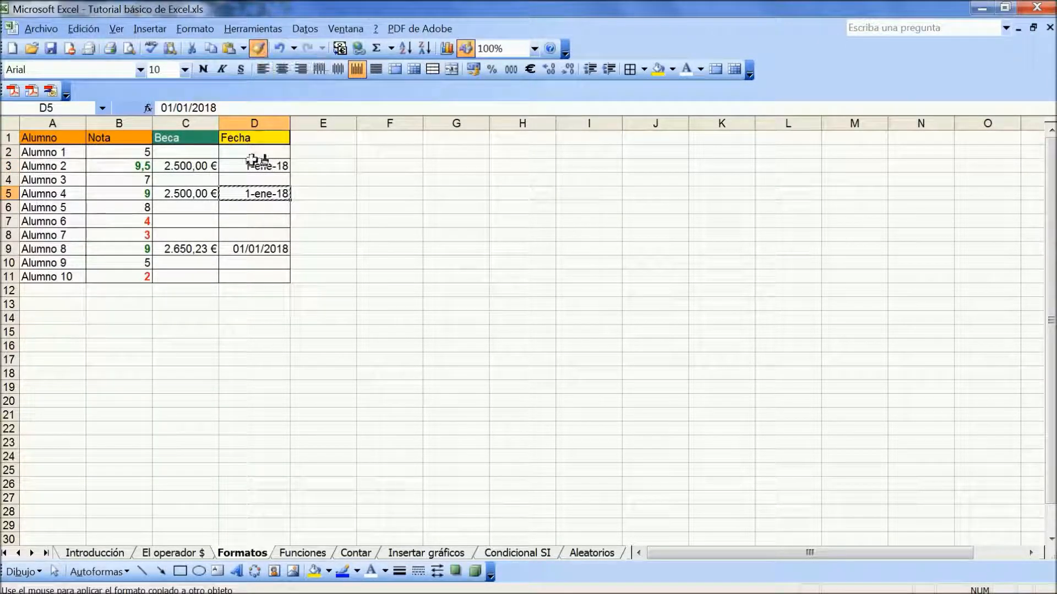
click(260, 248)
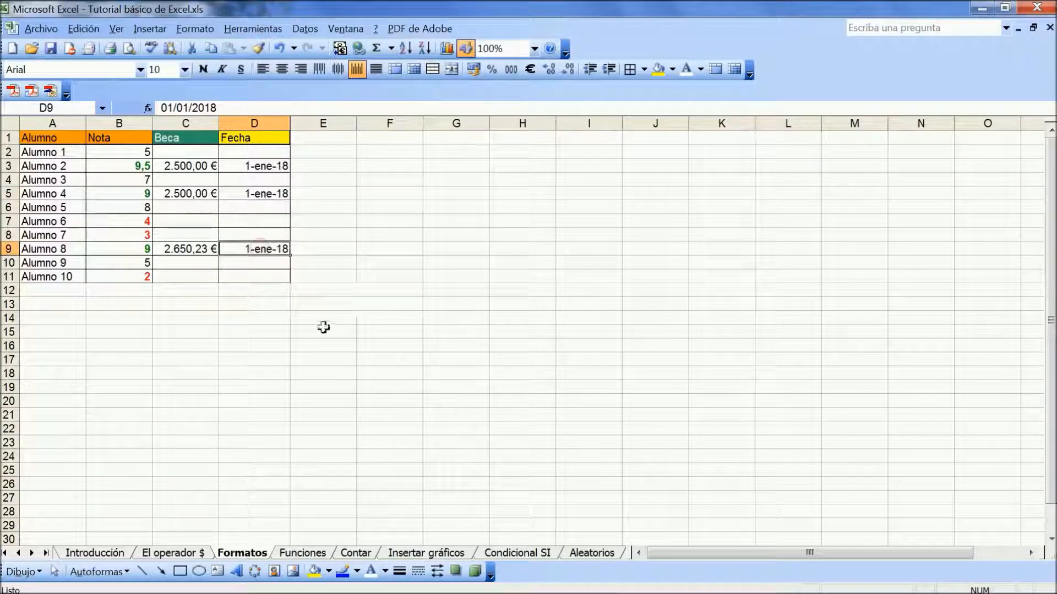
Switch to the Funciones sheet with the Spain and France temperature columns
click(234, 334)
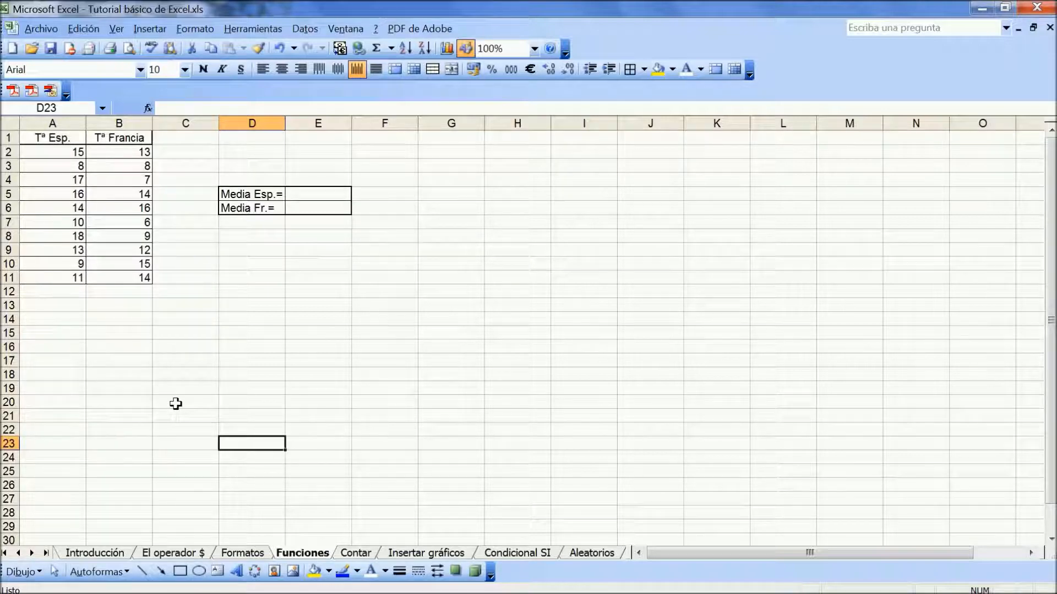
click(67, 295)
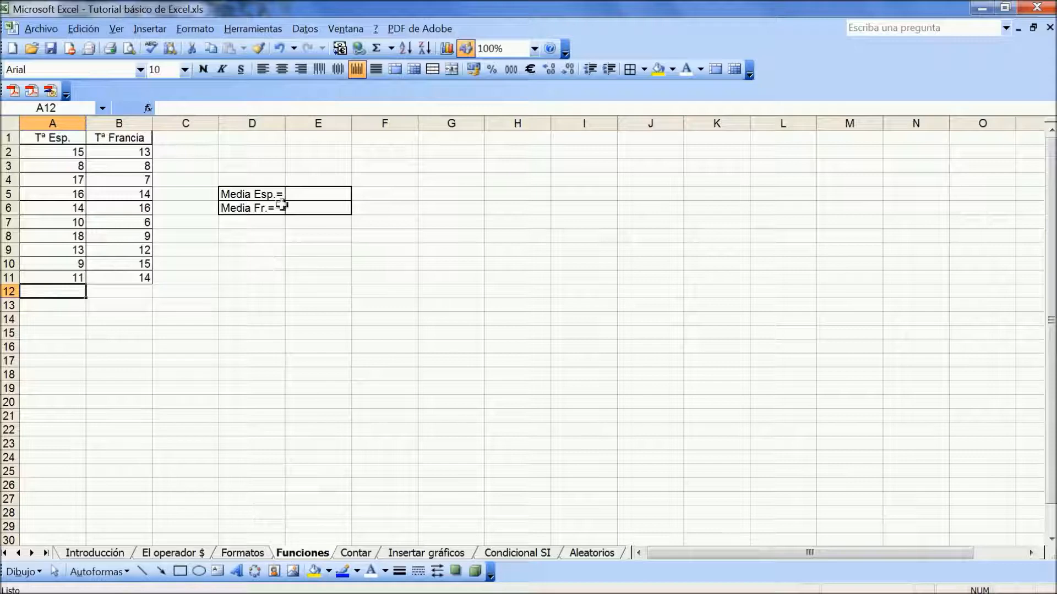
click(303, 194)
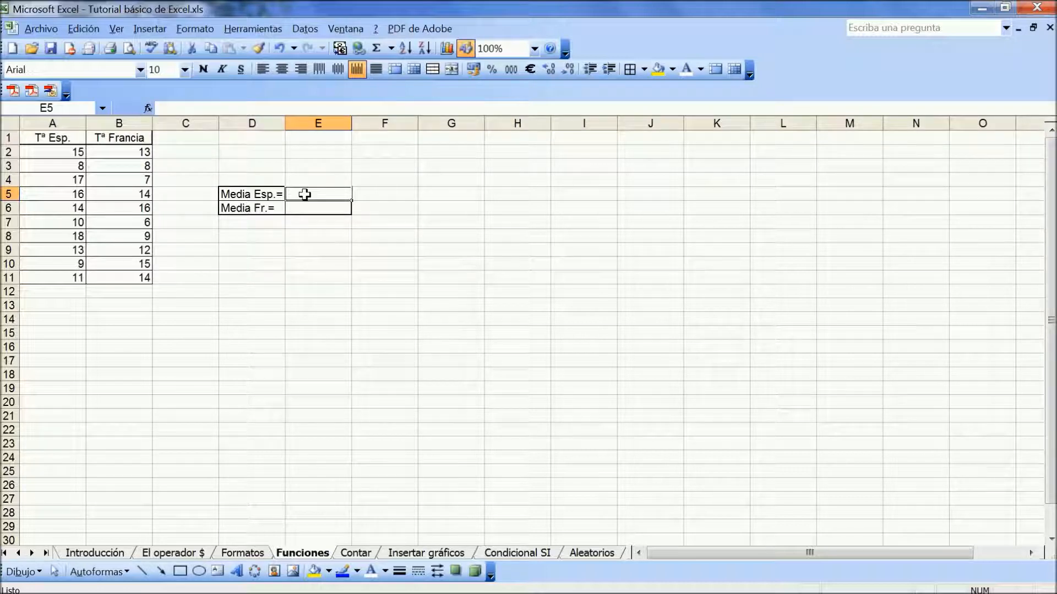
click(387, 183)
click(600, 164)
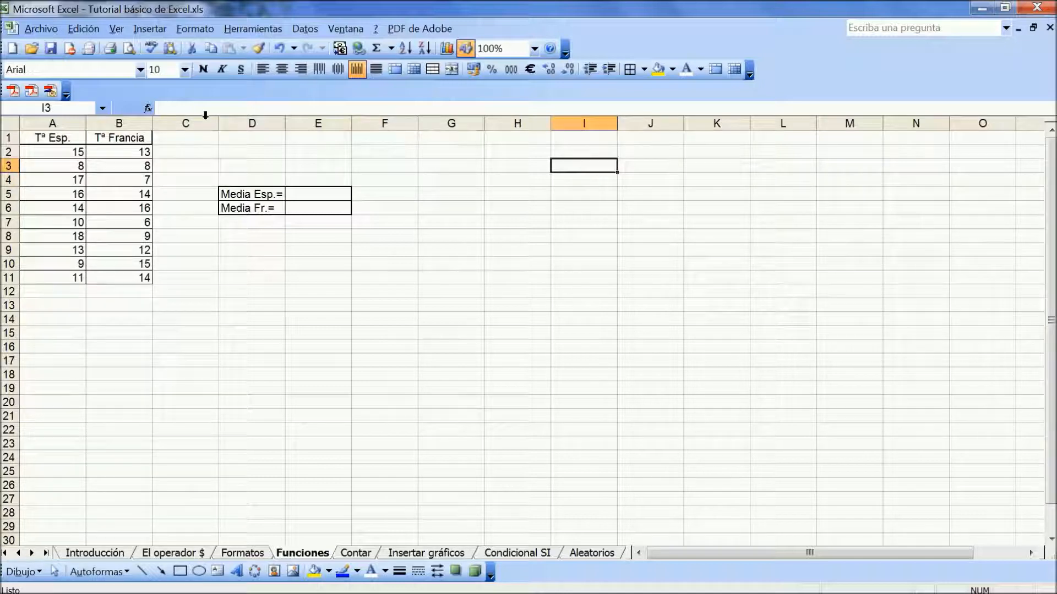
Insert the PROMEDIO function in the Media Esp. cell E5 to average the Spain temperatures in A2:A11
click(304, 194)
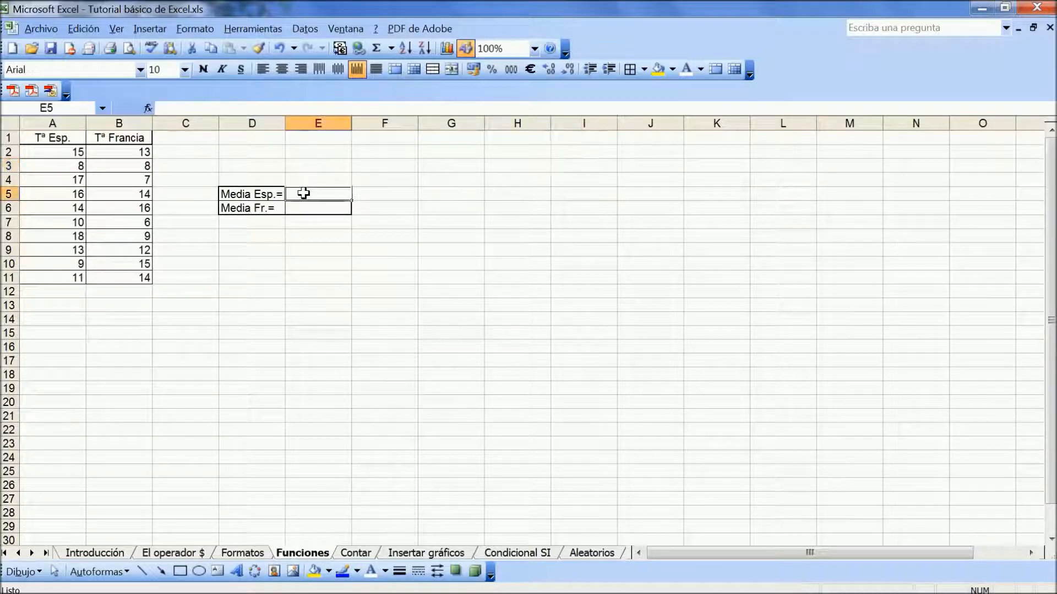
click(149, 109)
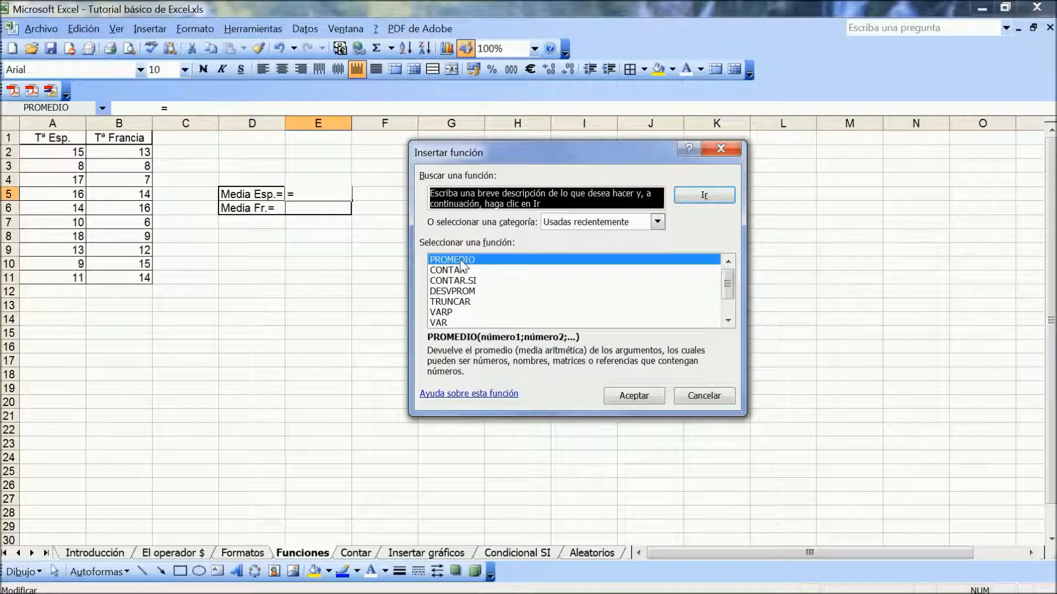
click(657, 222)
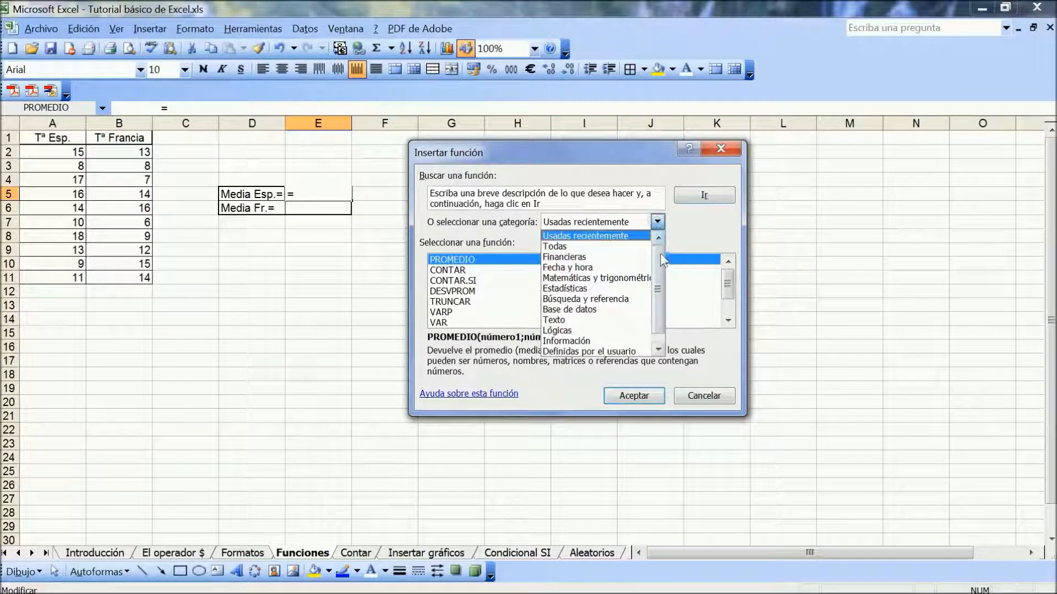
mouse_move(661, 264)
mouse_down()
mouse_move(659, 273)
mouse_move(658, 263)
mouse_up()
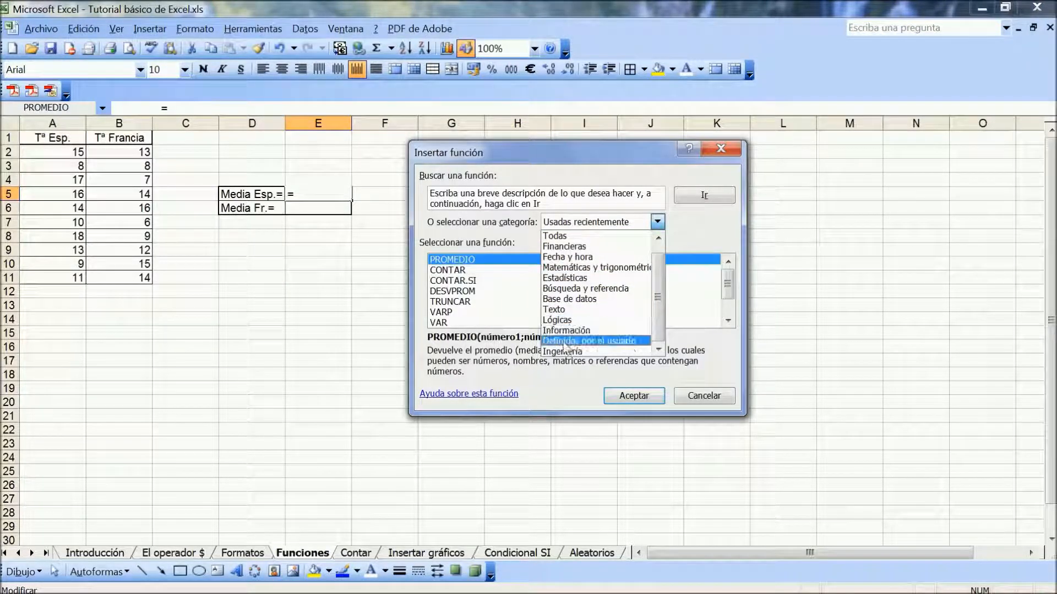
drag(662, 300, 660, 235)
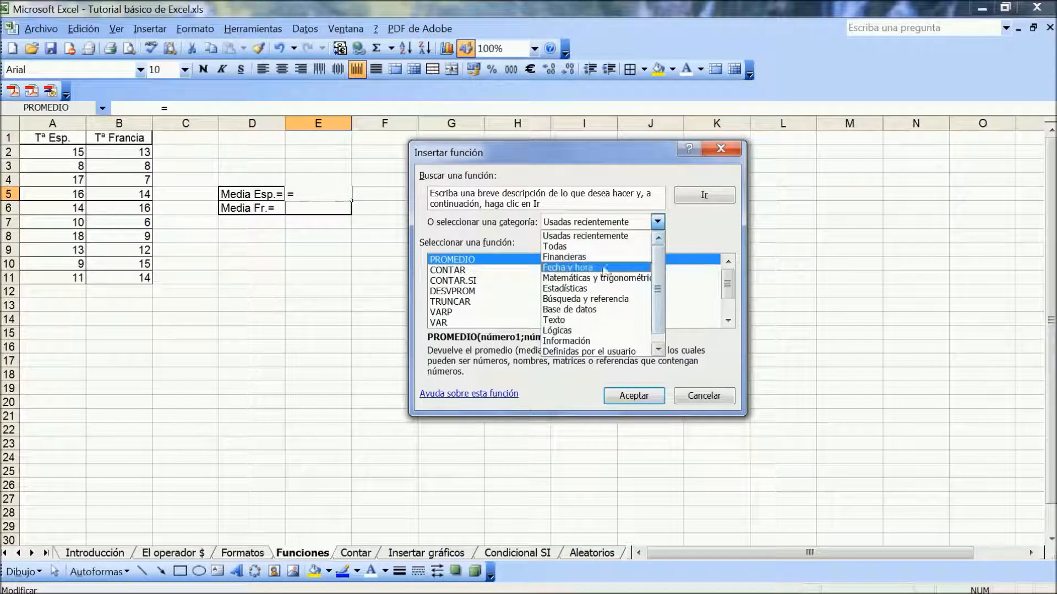
click(468, 264)
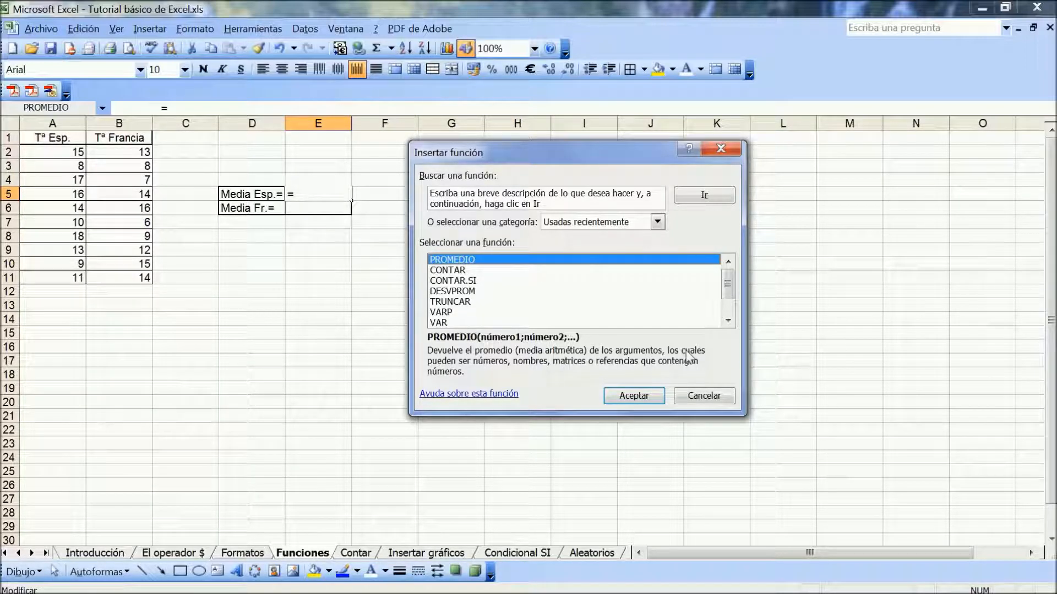
click(637, 396)
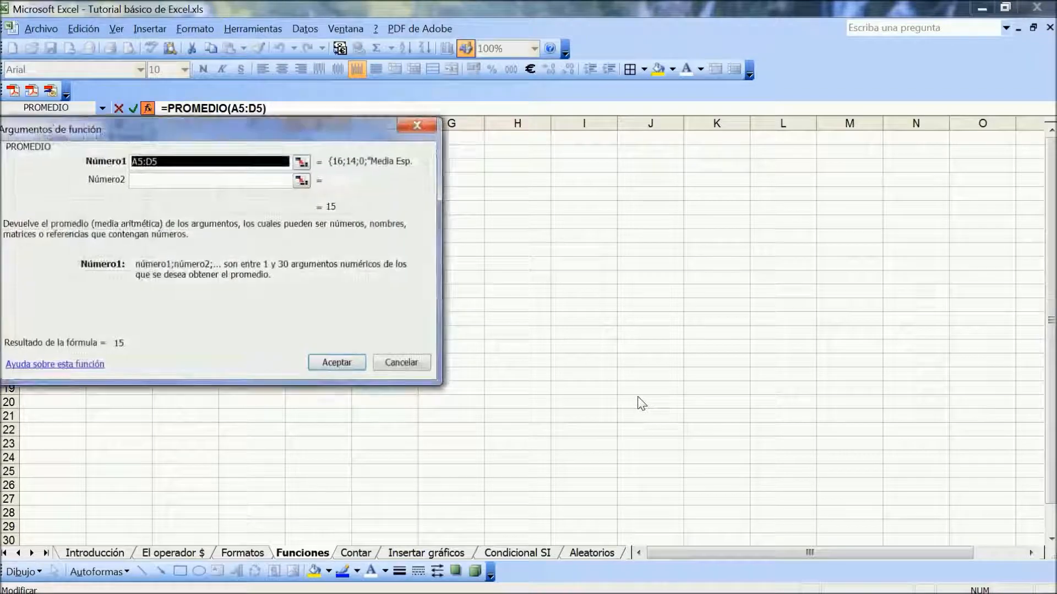
drag(356, 132, 833, 185)
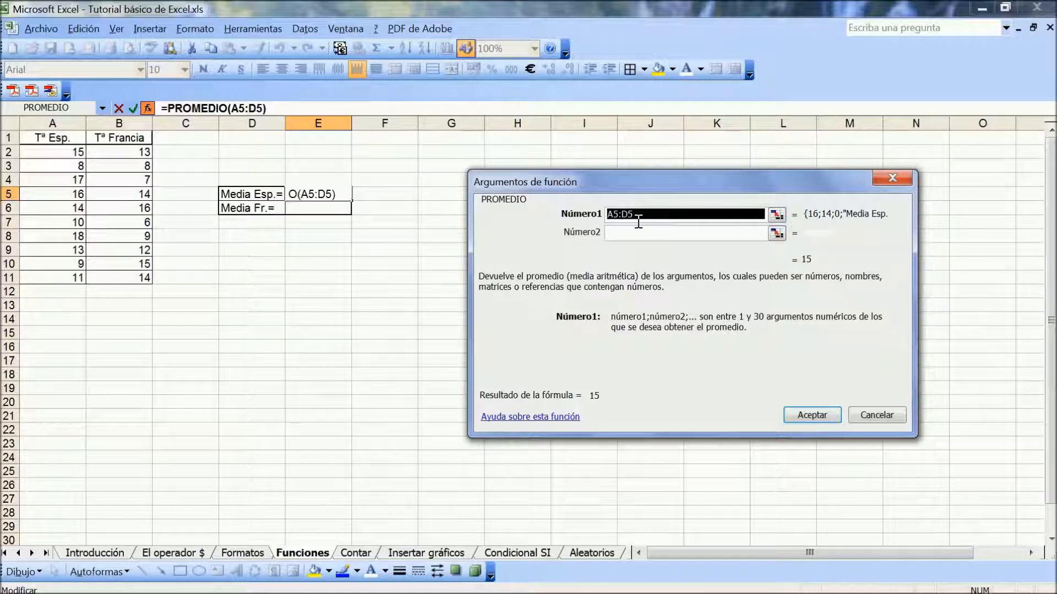
drag(66, 156, 52, 276)
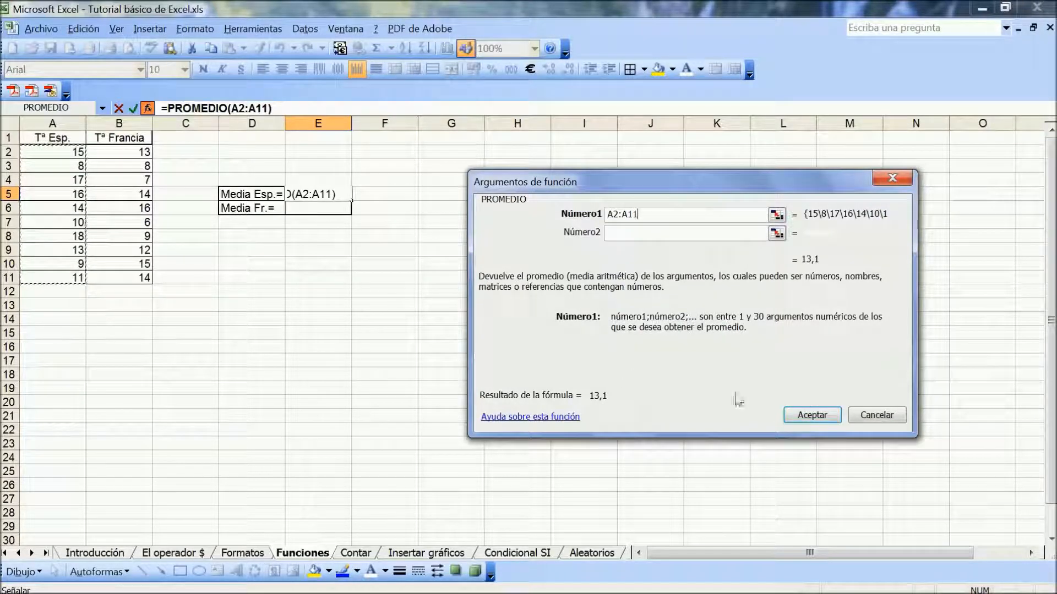
click(811, 416)
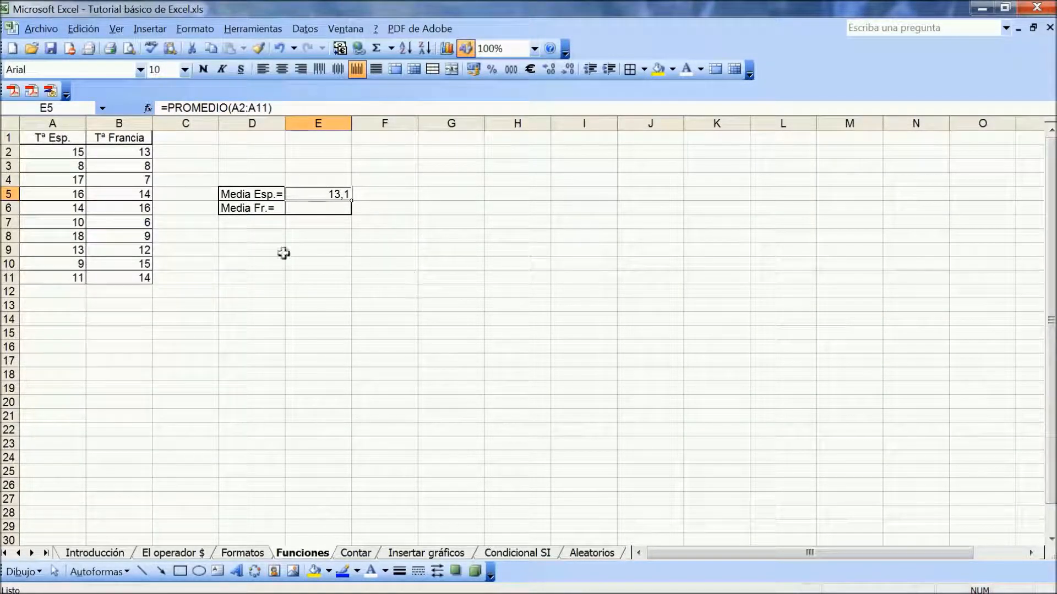
Insert the PROMEDIO function in the Media Fr. cell E6 to average the France temperatures in B2:B11
click(323, 209)
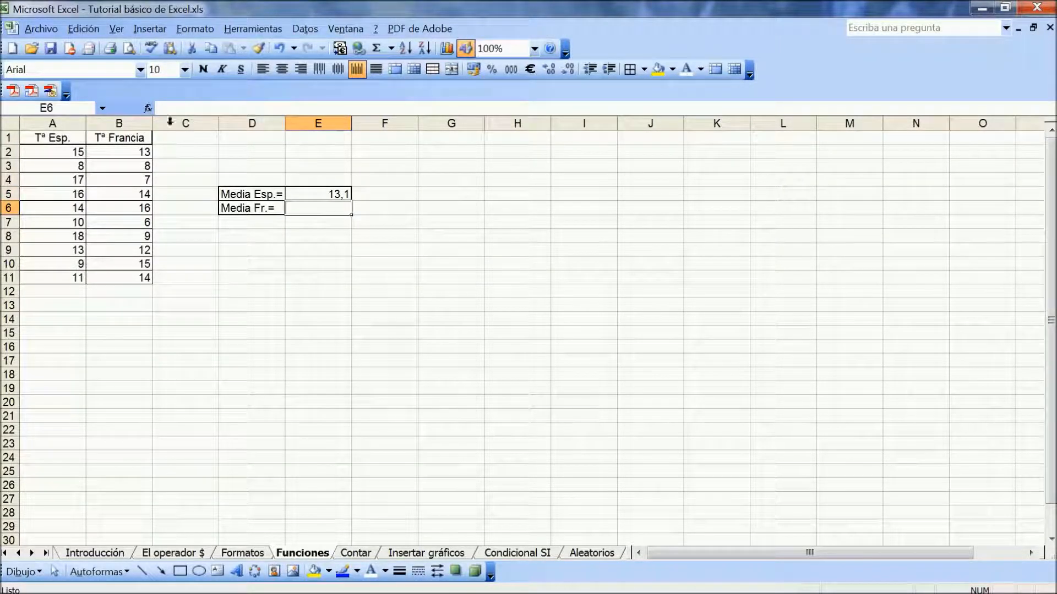
click(147, 109)
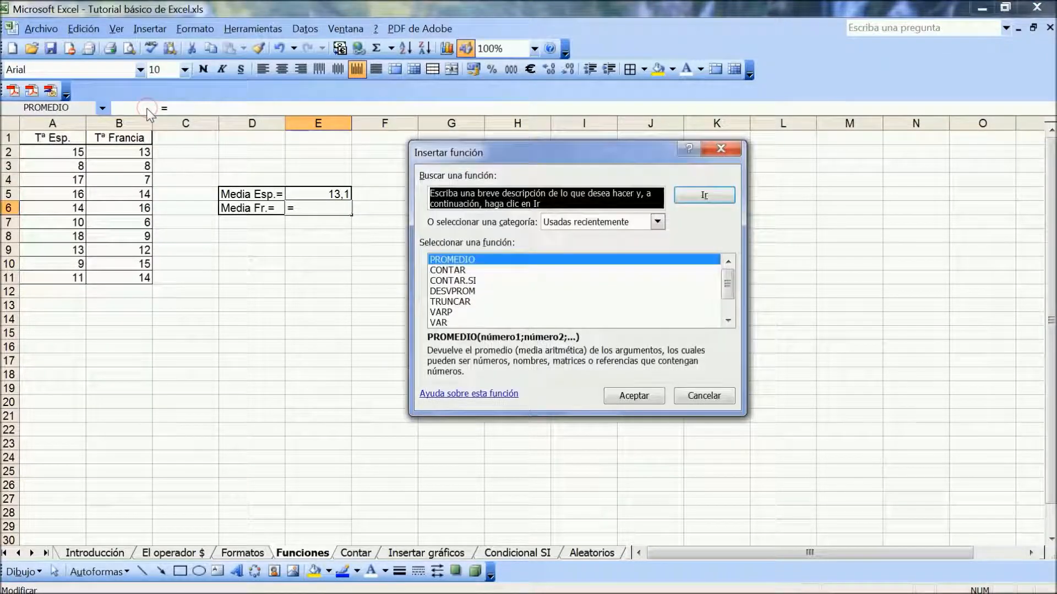
click(634, 396)
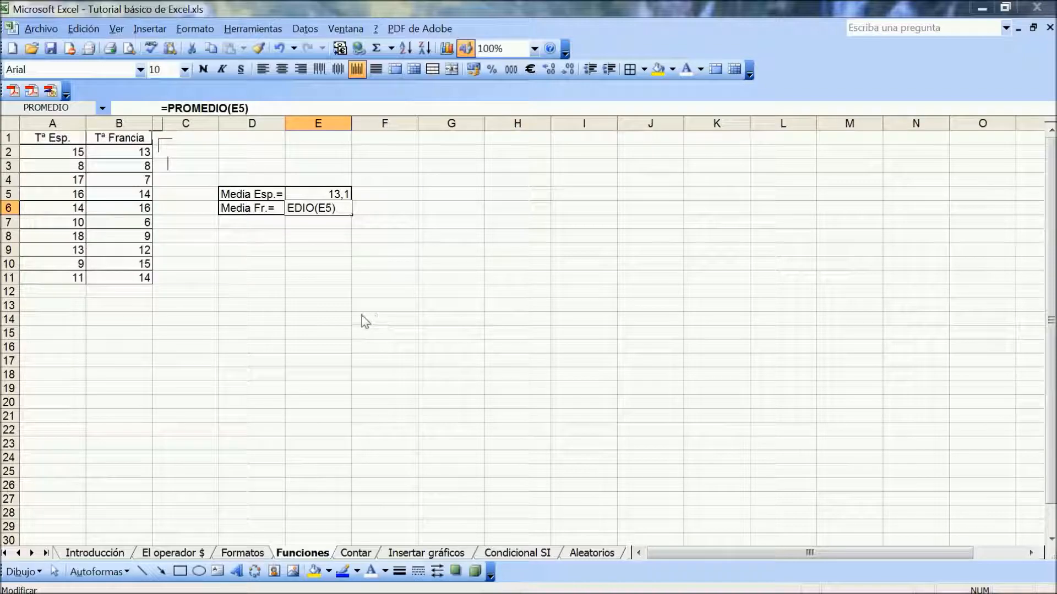
drag(272, 134, 695, 164)
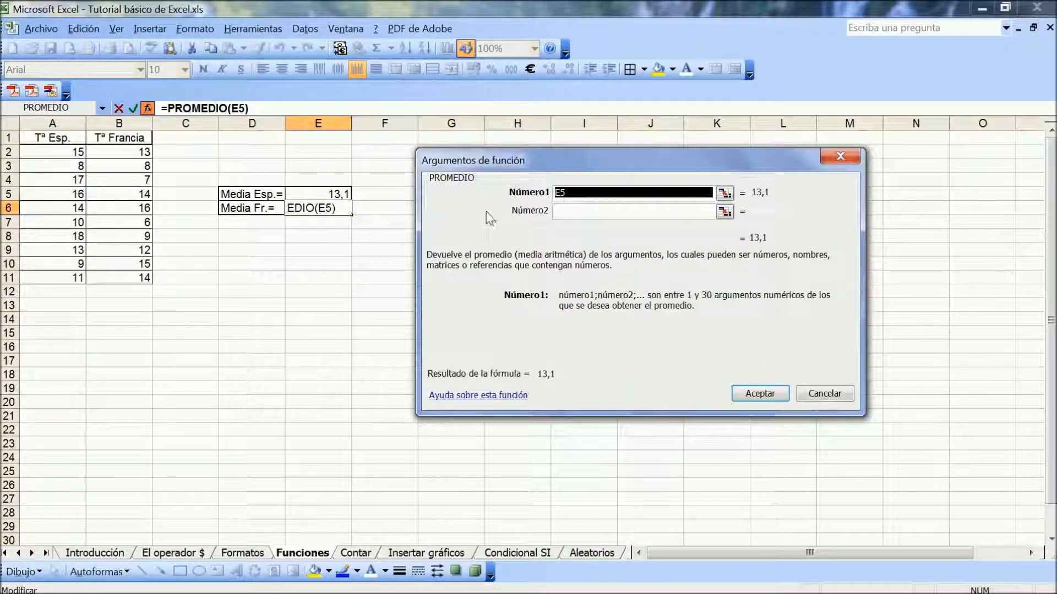
drag(135, 151, 122, 276)
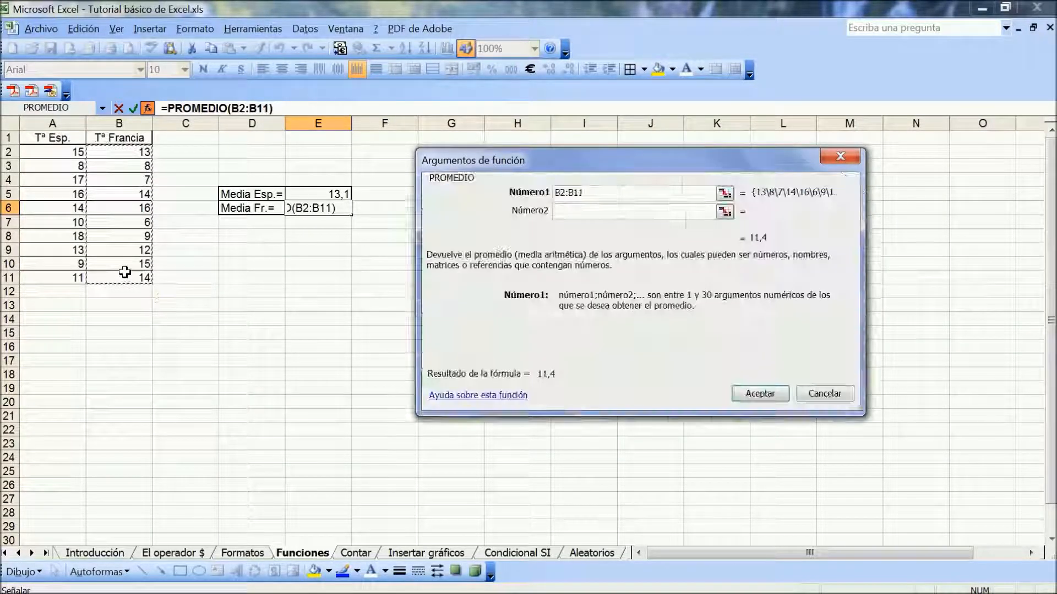
click(778, 395)
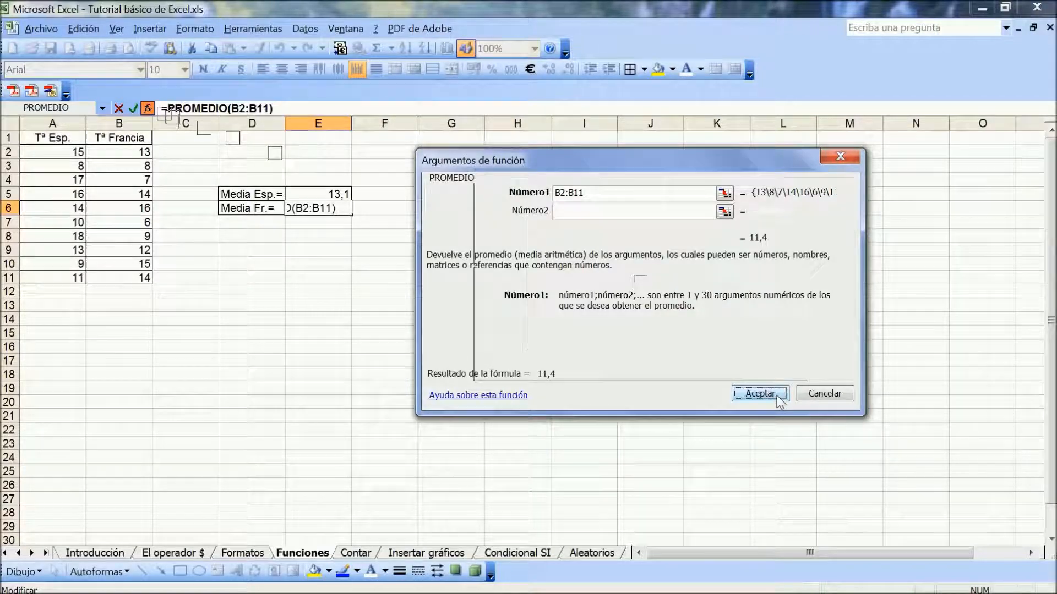
From empty cell E8, examine the insertable functions in the Financieras and Matemáticas y trigonométricas categories without inserting any
click(337, 237)
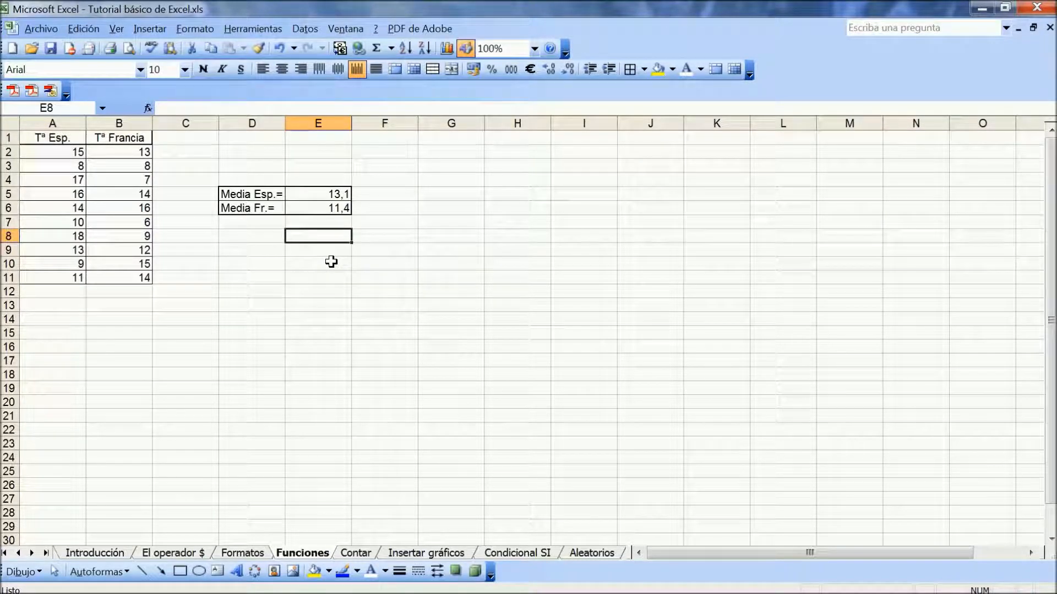
click(147, 109)
click(659, 223)
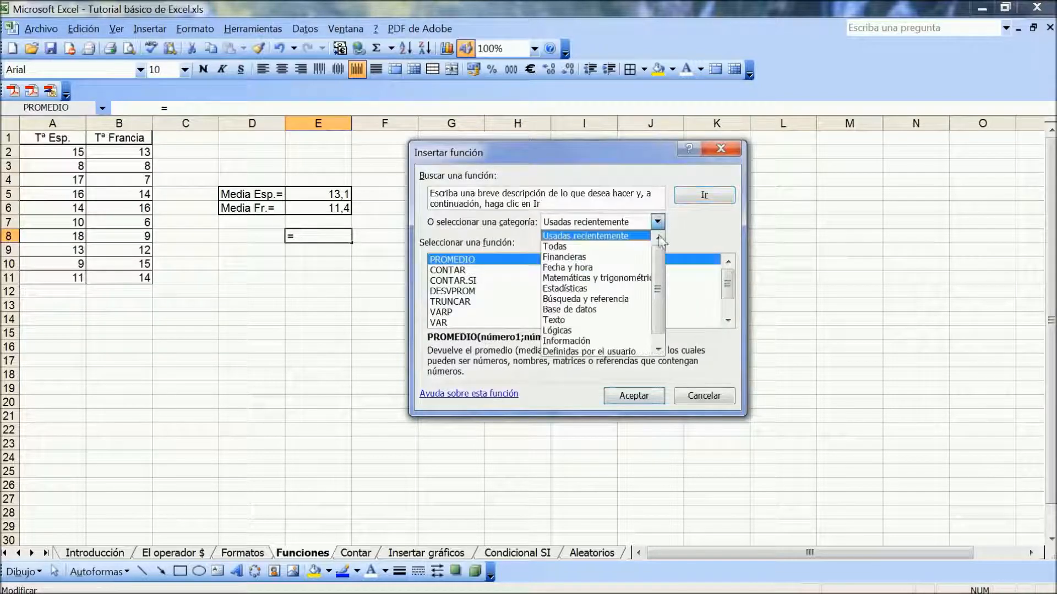
click(586, 257)
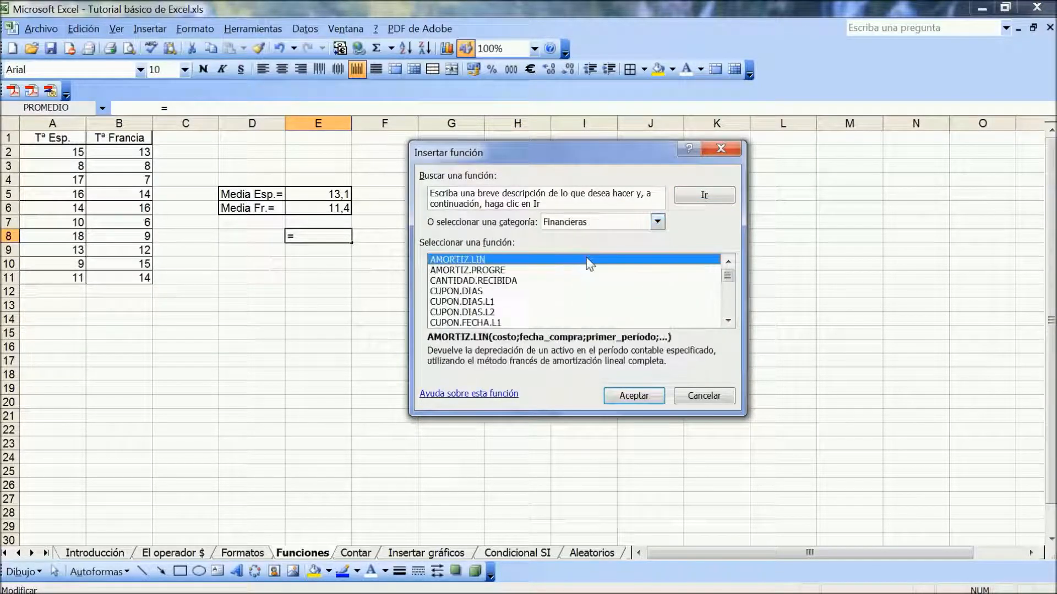
click(658, 222)
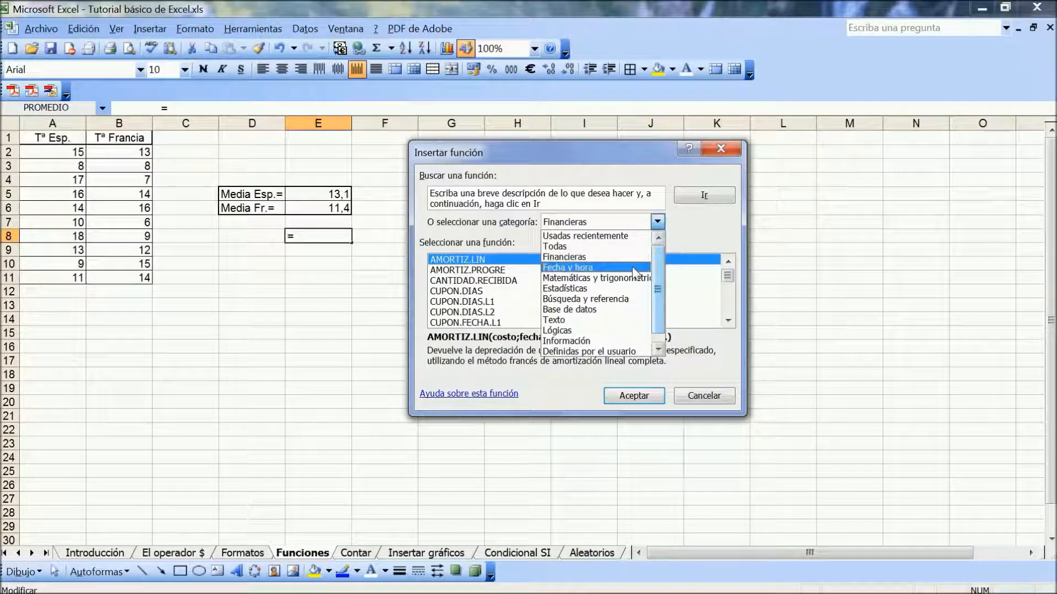
click(626, 277)
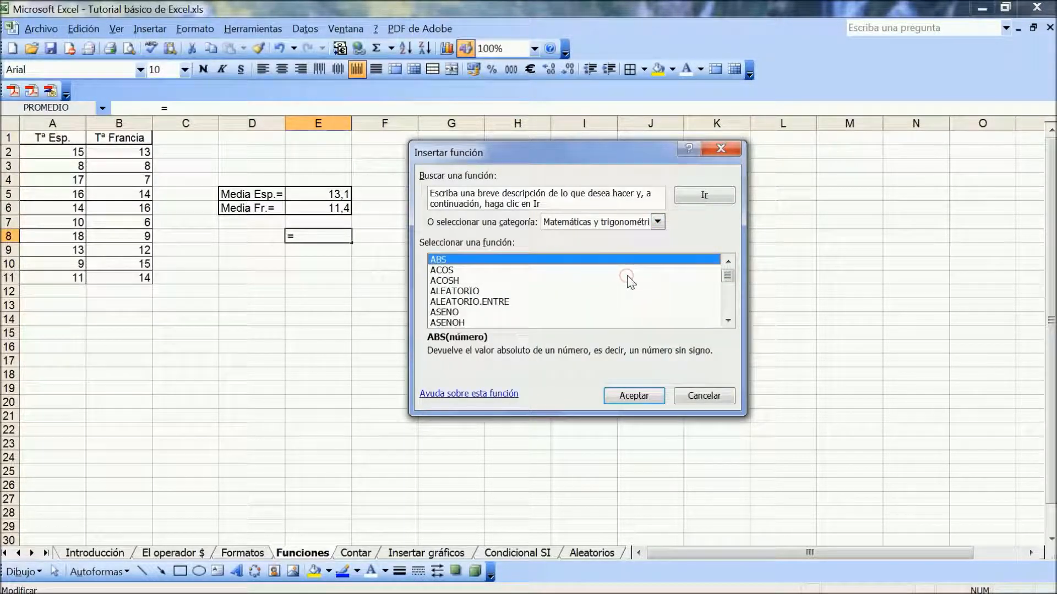
click(658, 222)
drag(655, 264, 659, 282)
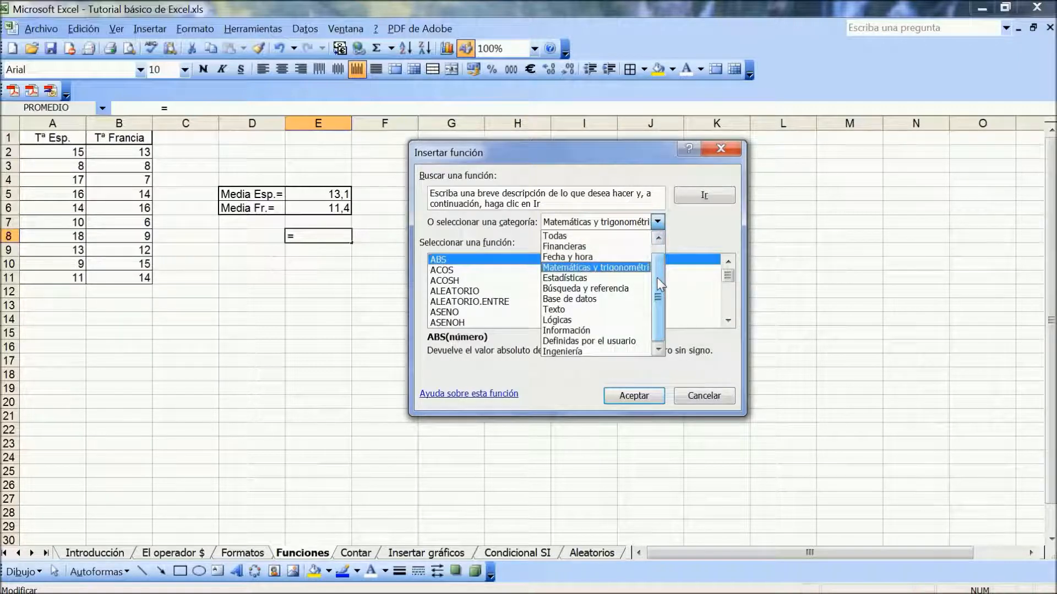
click(688, 391)
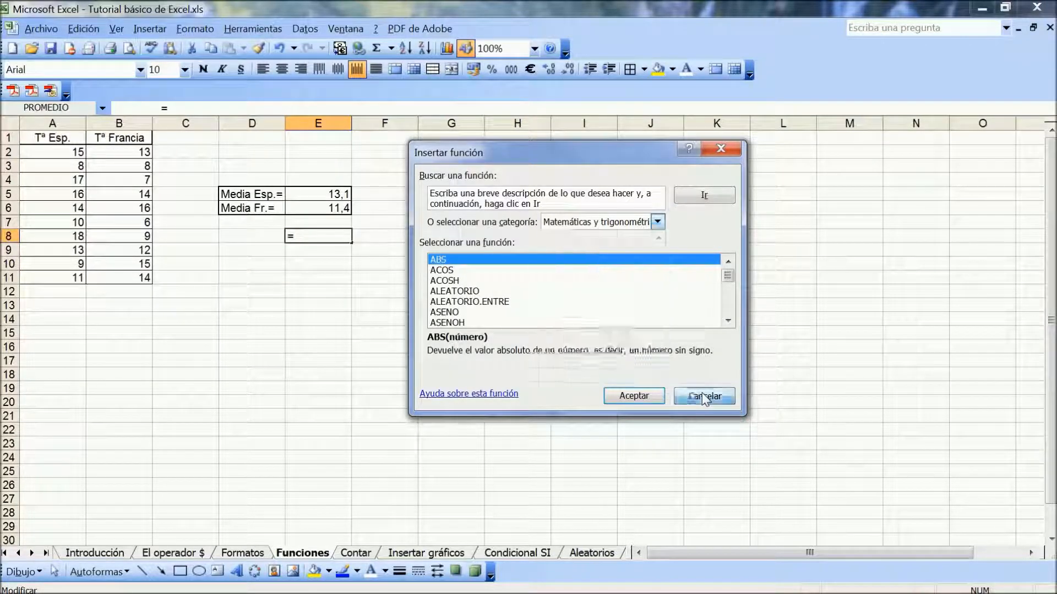
click(699, 395)
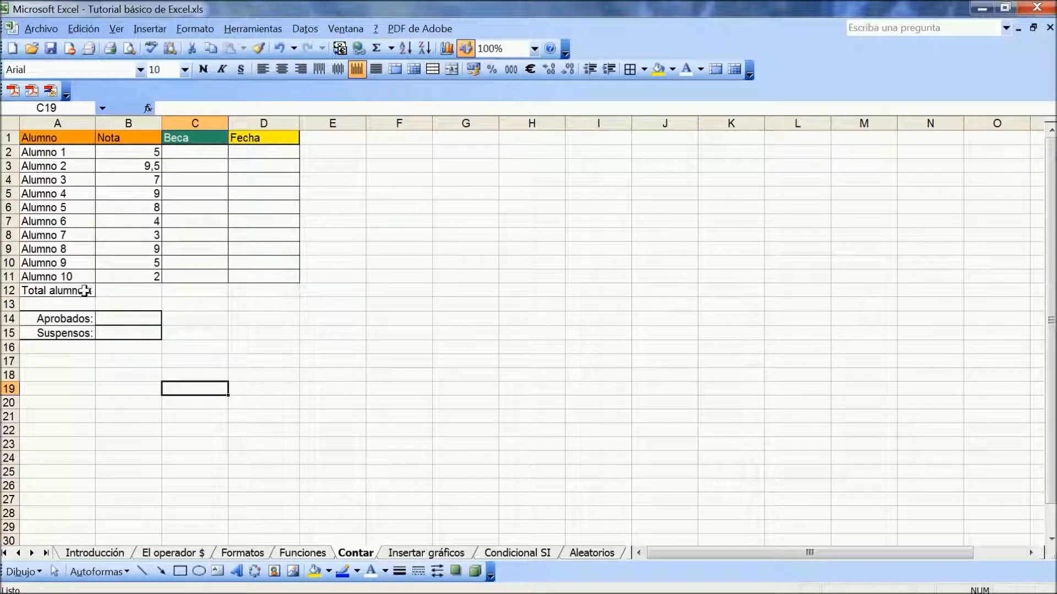
On the Contar sheet, insert the recently used CONTAR function in the Total alumnos cell B12 to count the grades in B2:B11
click(126, 292)
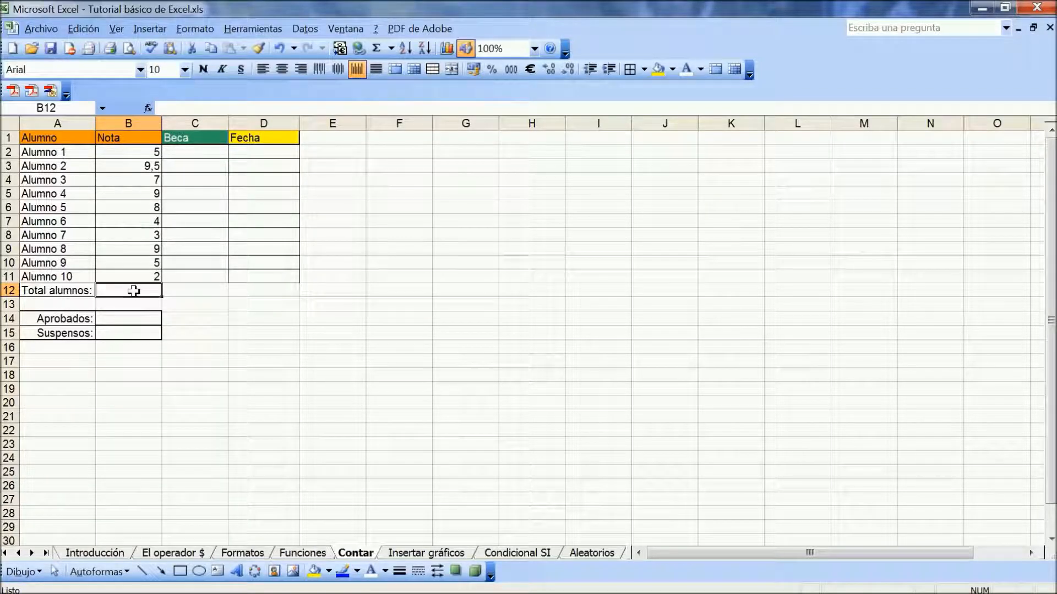
click(148, 108)
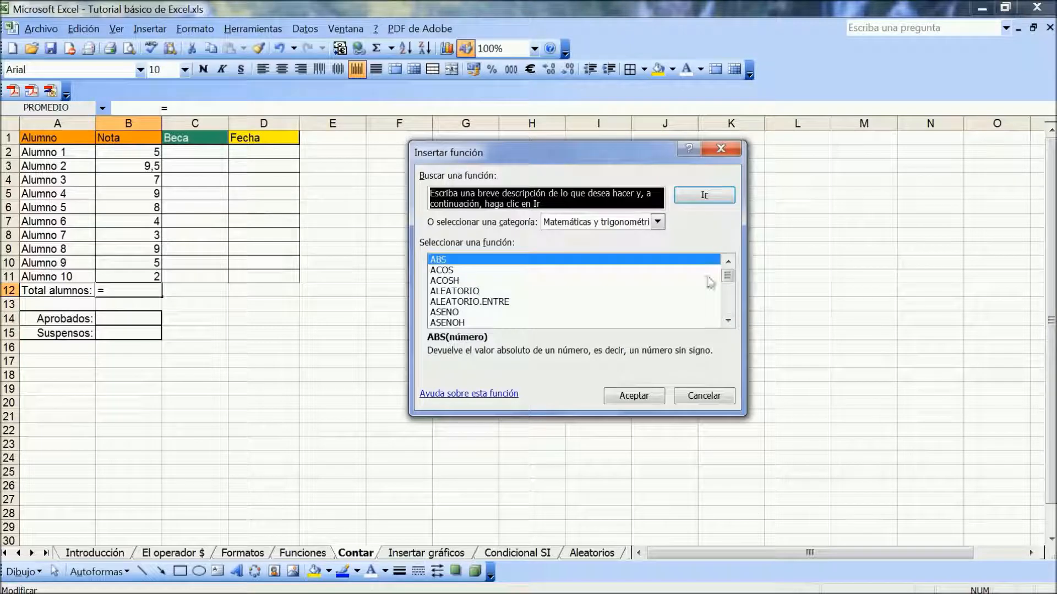
click(657, 222)
click(609, 238)
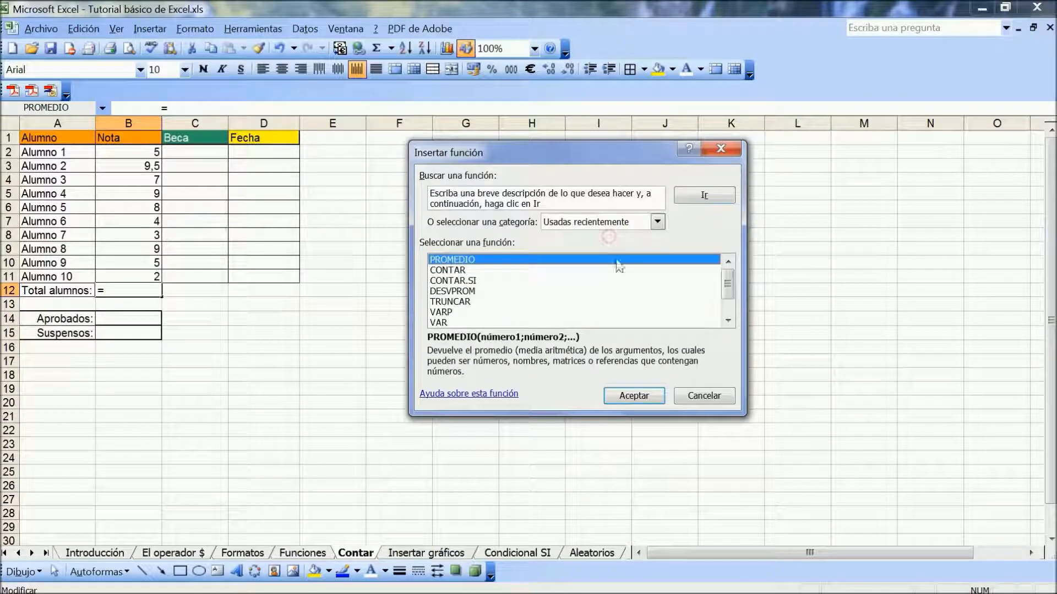
click(450, 270)
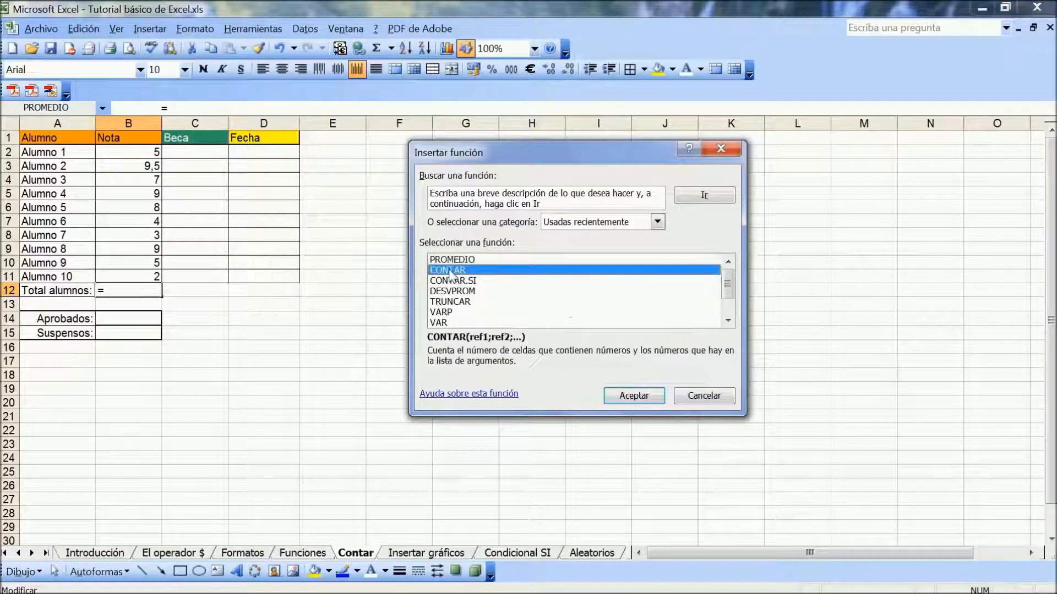
click(634, 396)
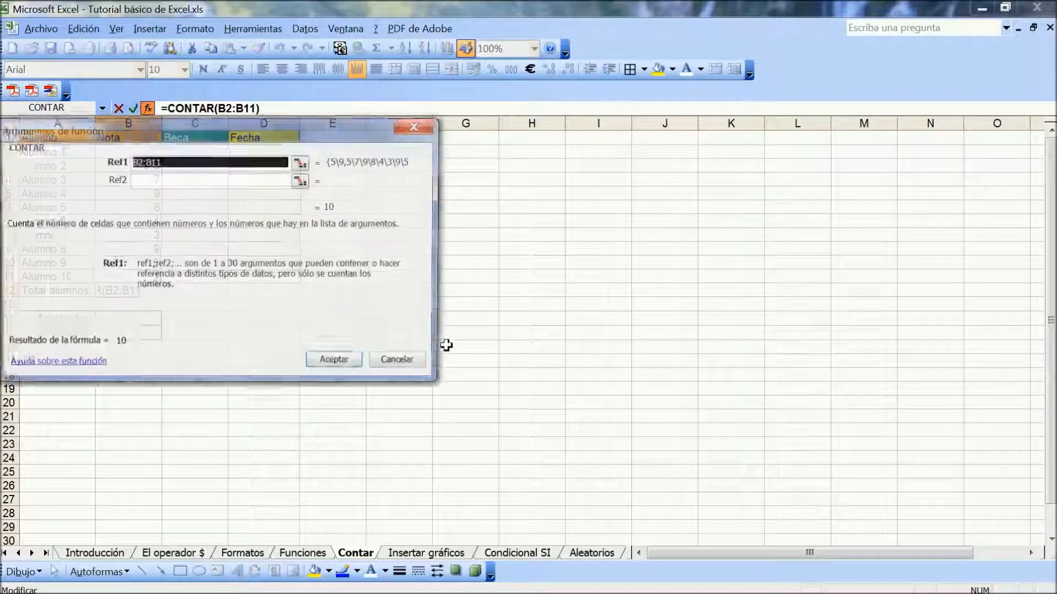
drag(277, 130, 713, 199)
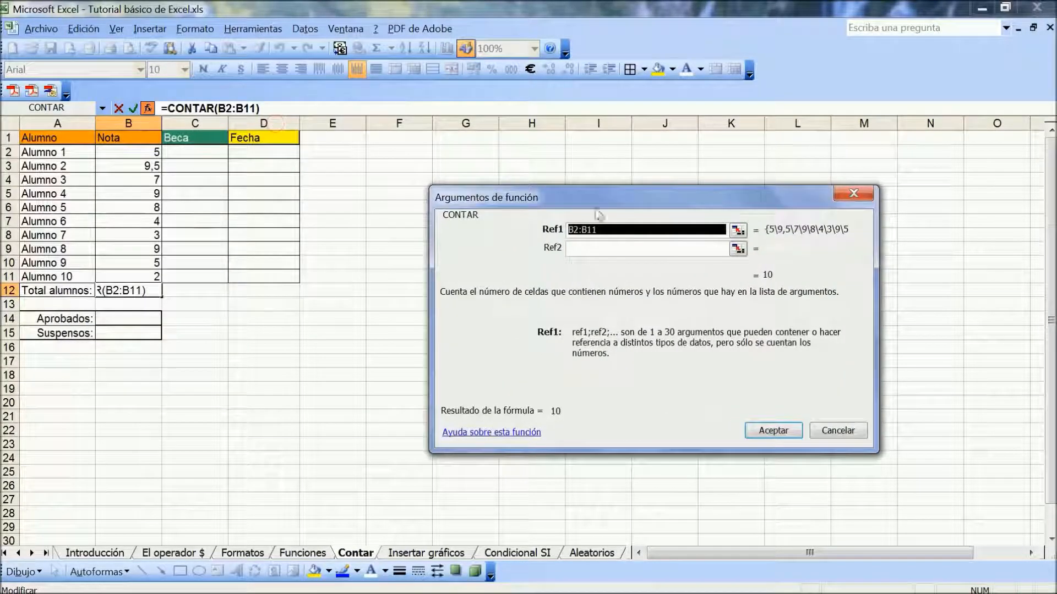
drag(145, 156, 141, 276)
click(770, 434)
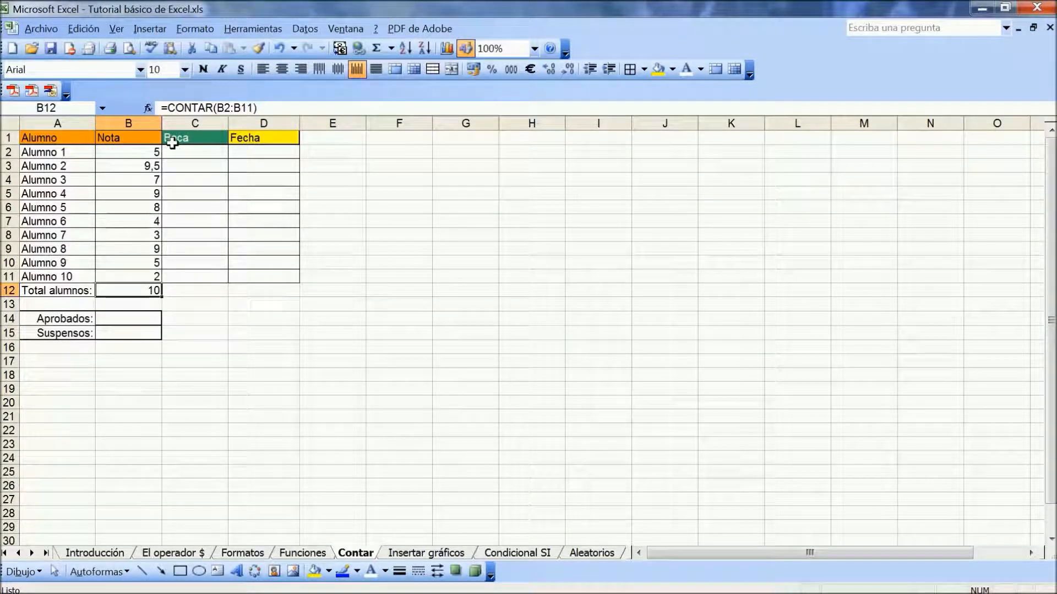
Review the arguments of the CONTAR function in B12 and close them without changes
click(147, 107)
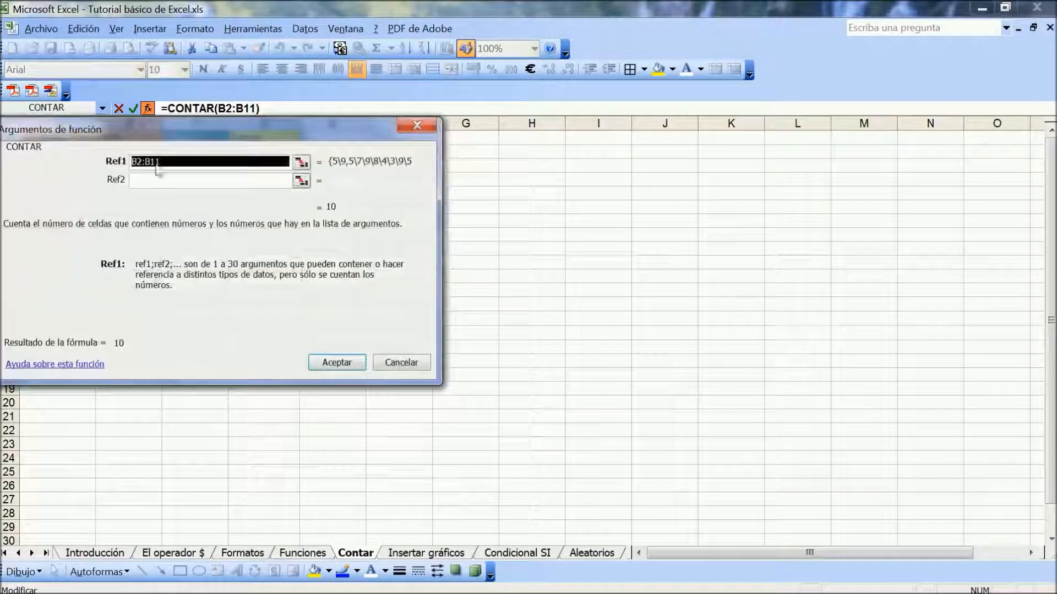
drag(308, 153, 638, 203)
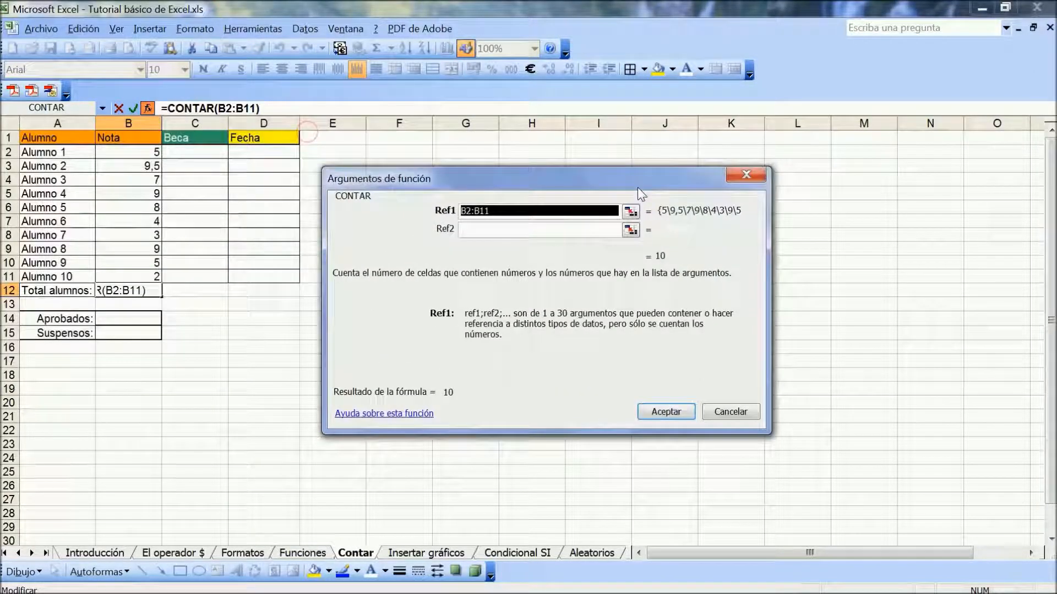
click(746, 174)
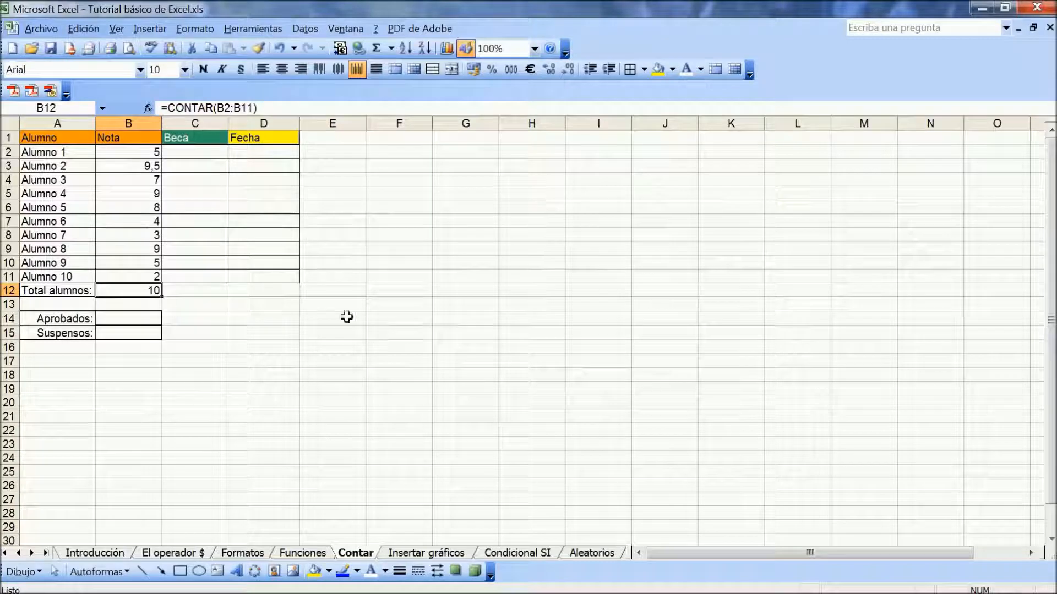
In the Aprobados cell B14, insert the CONTAR.SI function over the grades in B2:B11 with the criterion >4,9
click(113, 320)
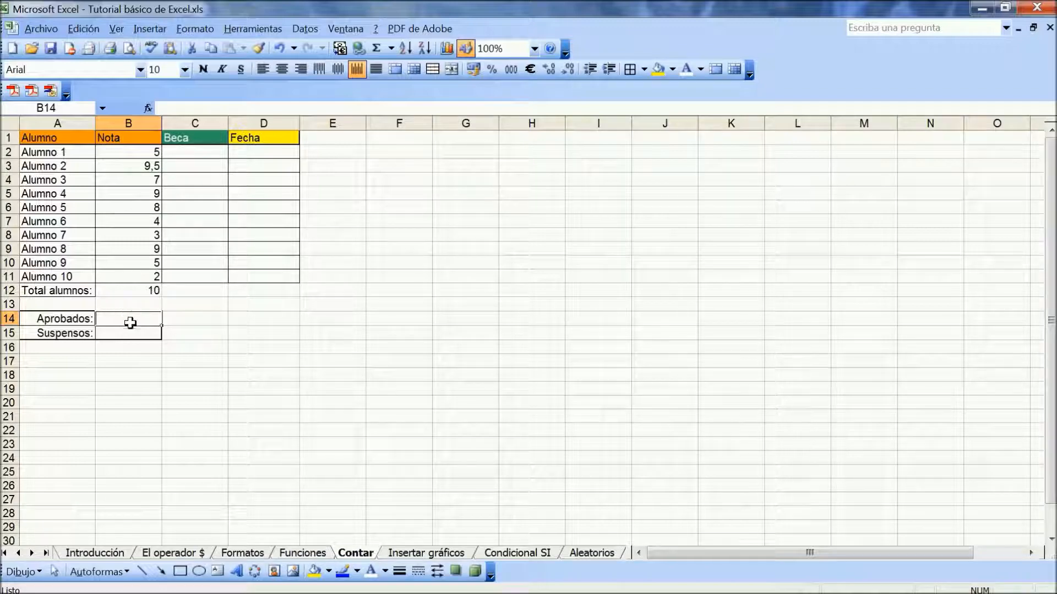
click(148, 109)
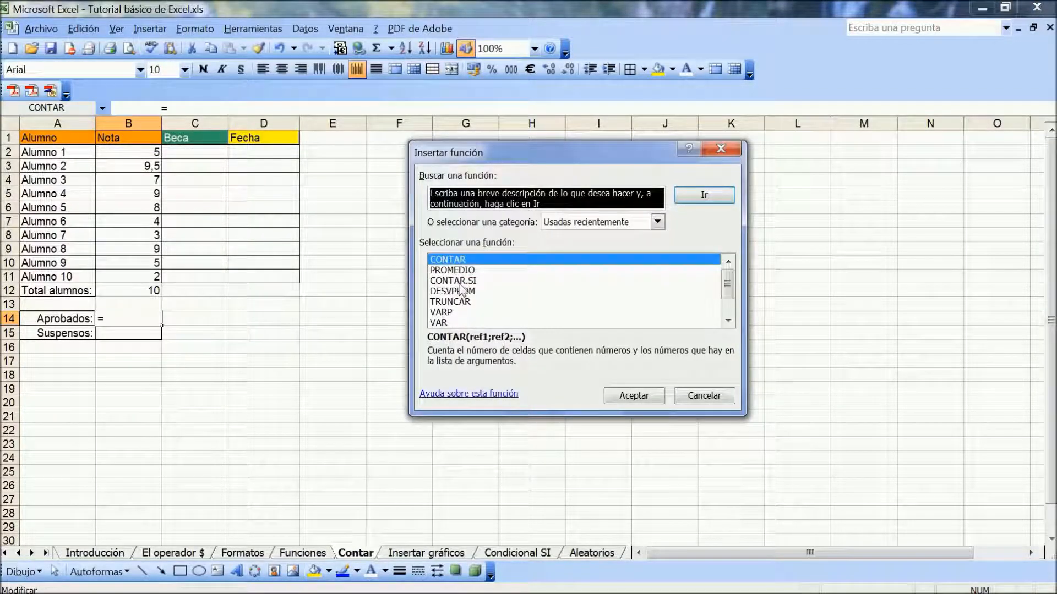
click(460, 281)
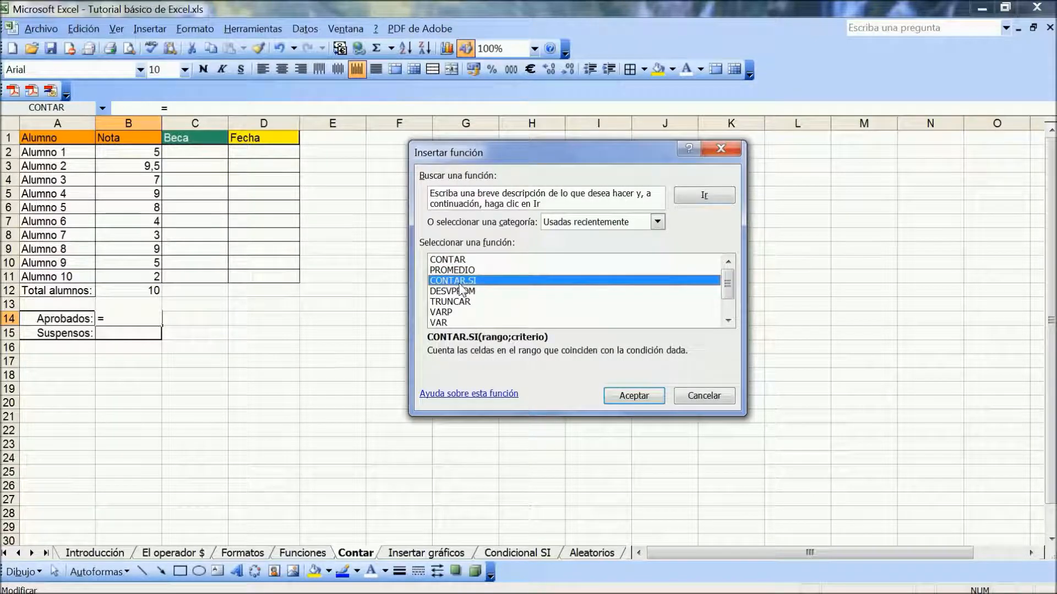
click(458, 262)
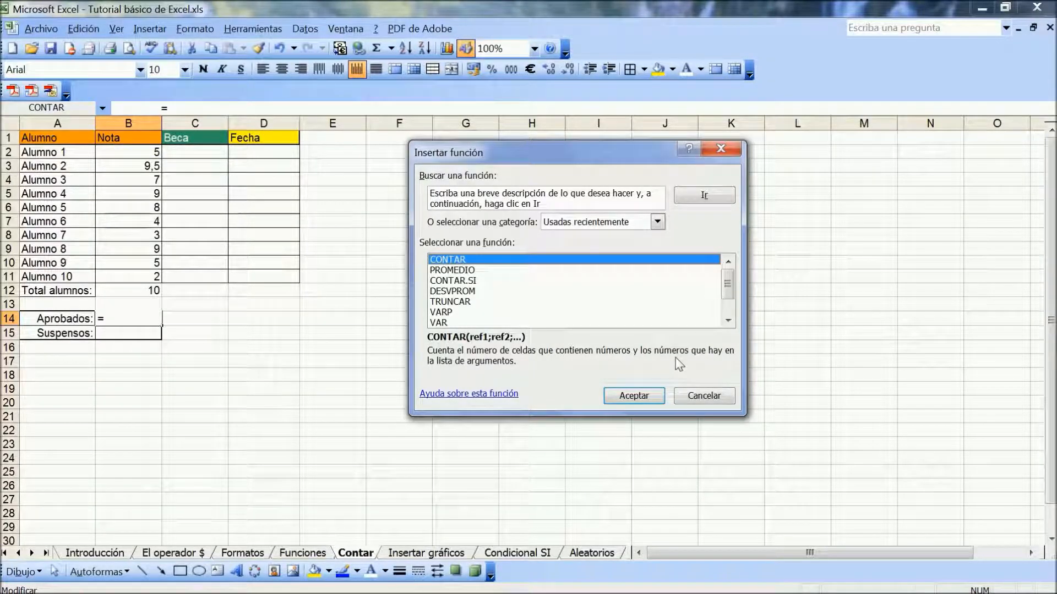
click(452, 281)
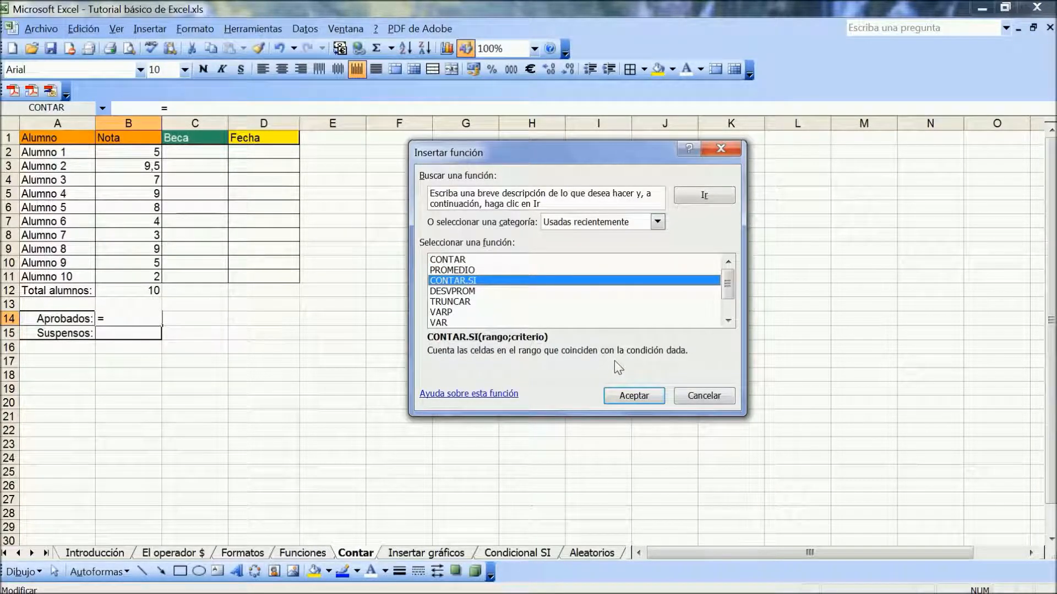
click(624, 398)
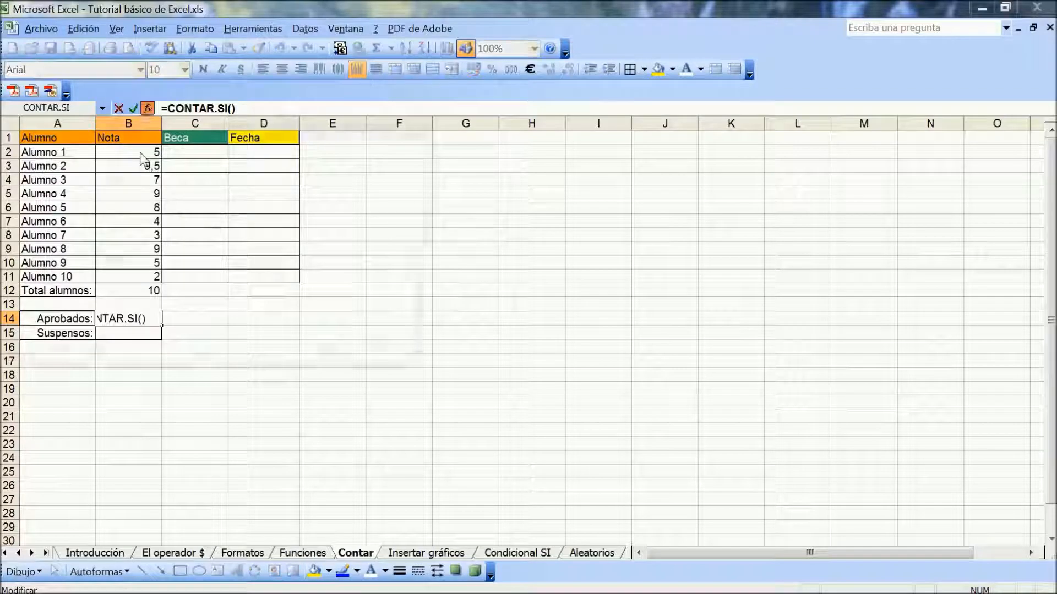
drag(240, 128, 582, 175)
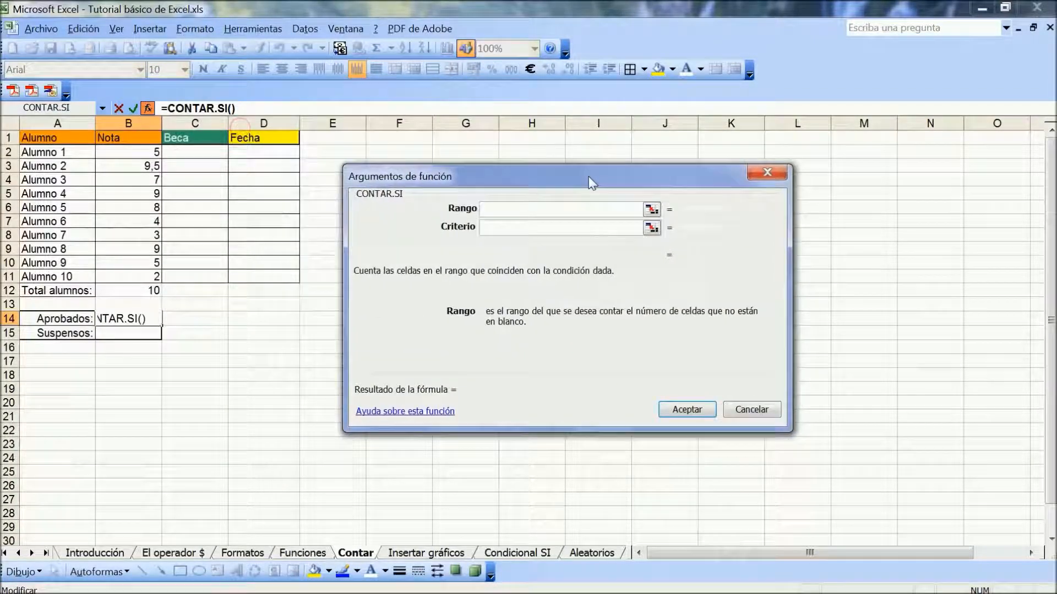
drag(139, 150, 140, 277)
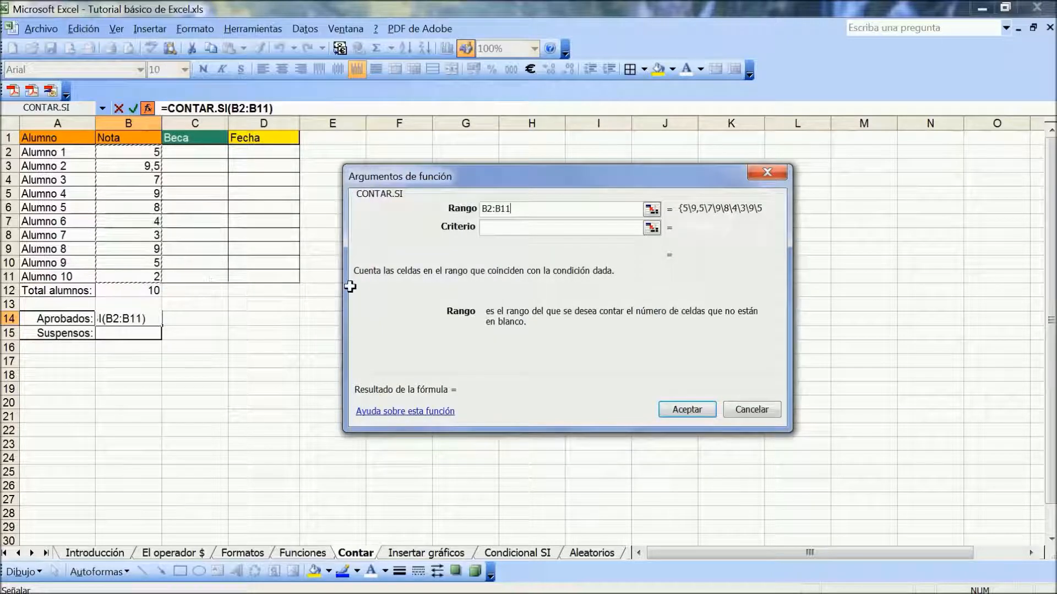
click(518, 228)
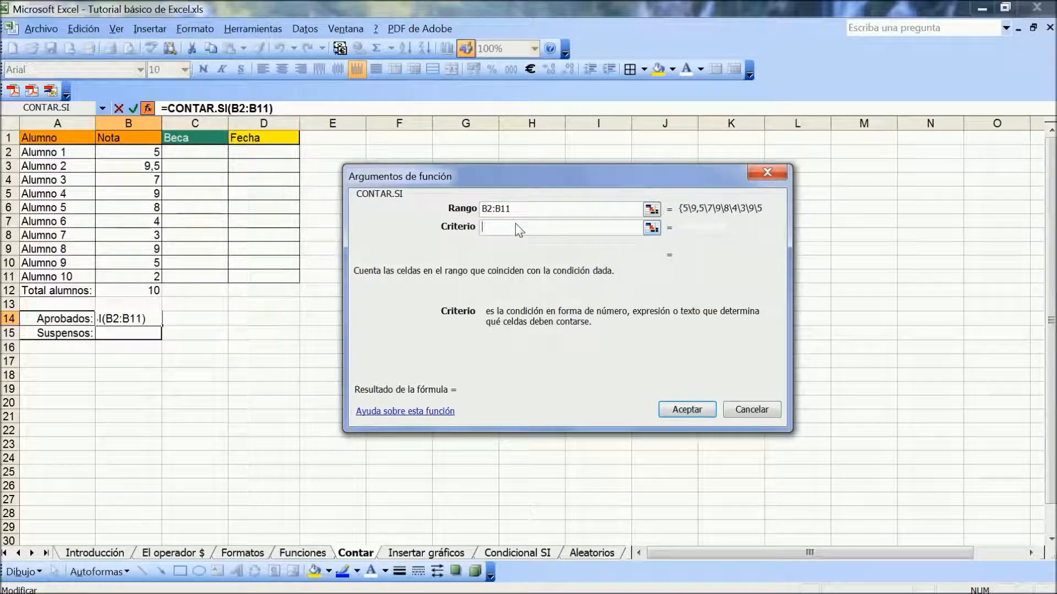
text(>)
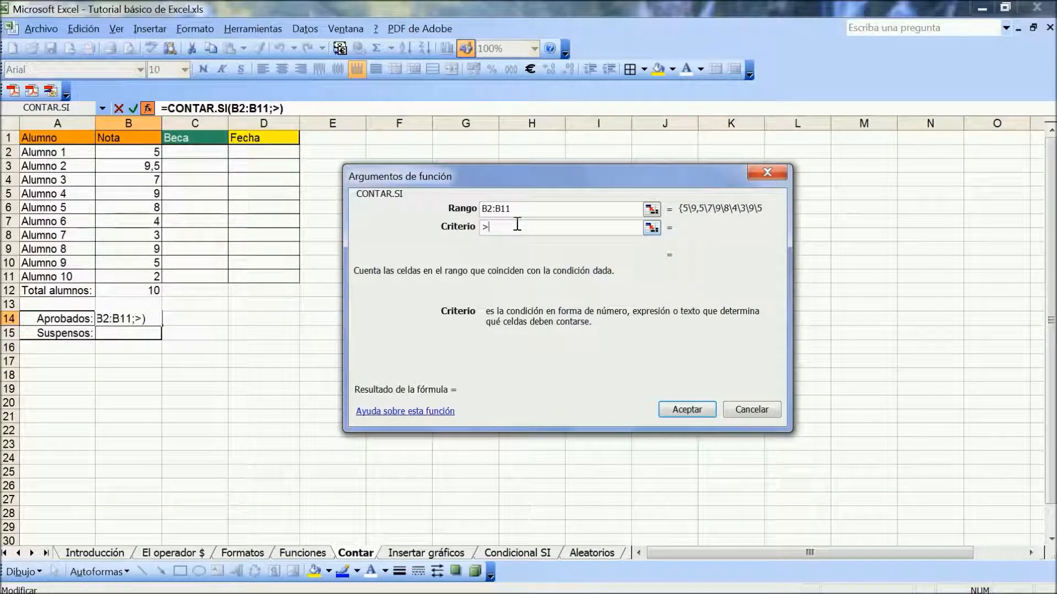
text(4,9)
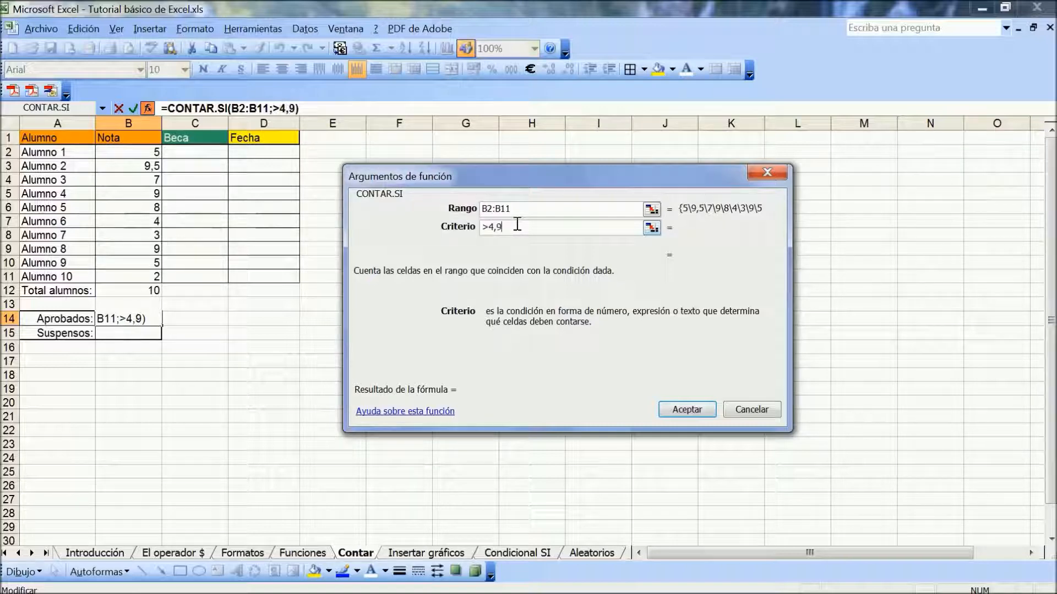
click(685, 412)
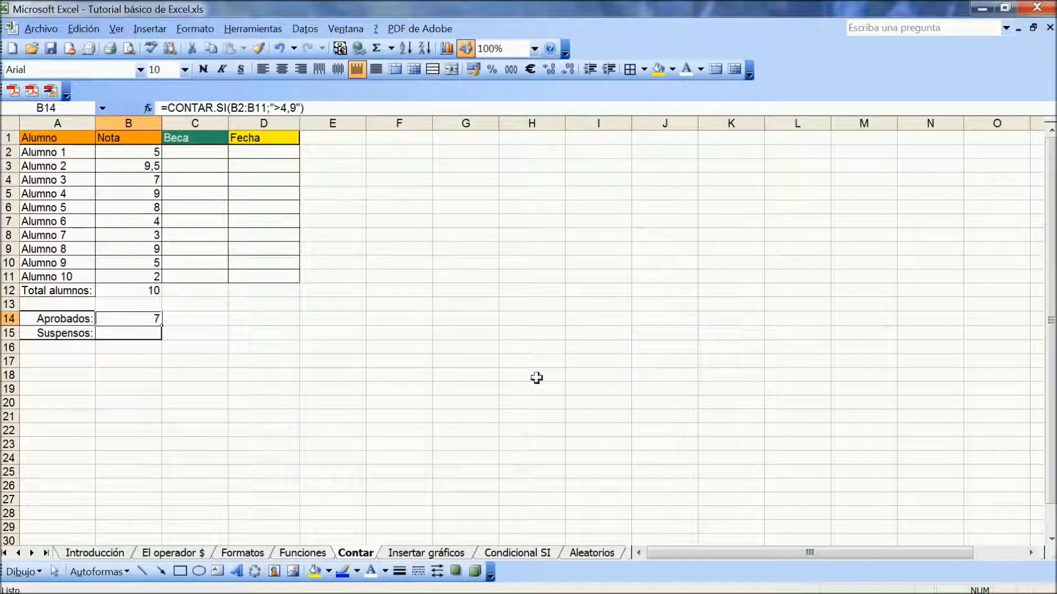
In the Suspensos cell B15, insert the CONTAR.SI function over the grades in B2:B11 with the criterion <5
click(134, 333)
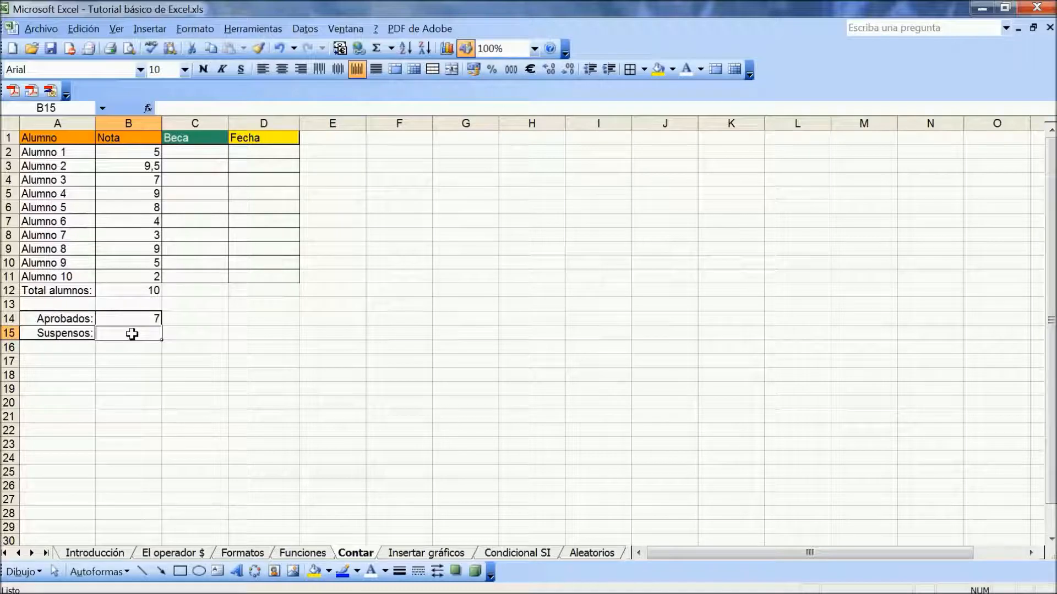
click(148, 108)
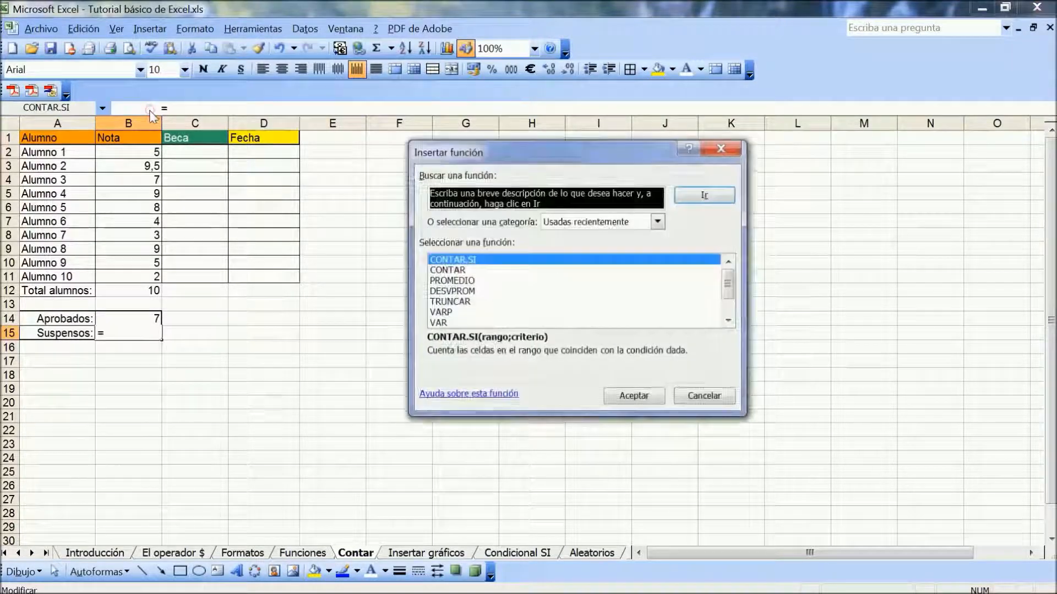
click(628, 397)
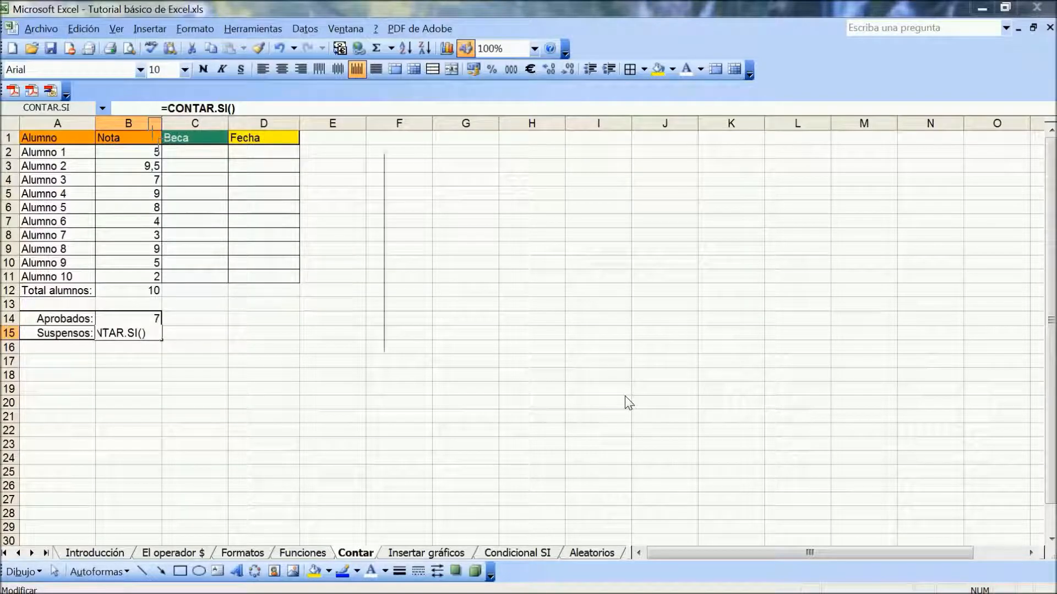
drag(320, 124, 630, 188)
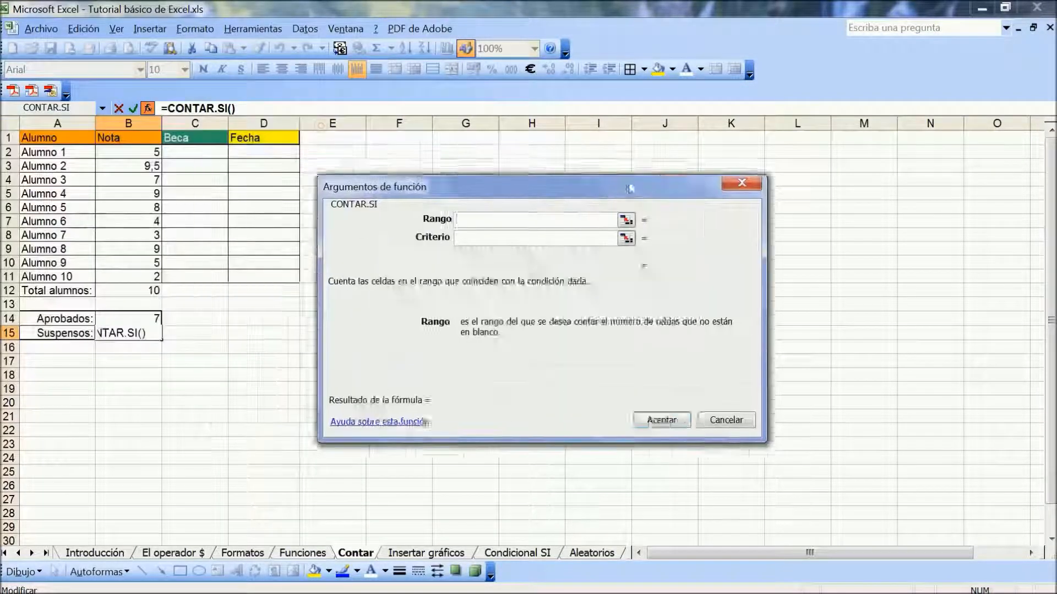
drag(155, 154, 137, 276)
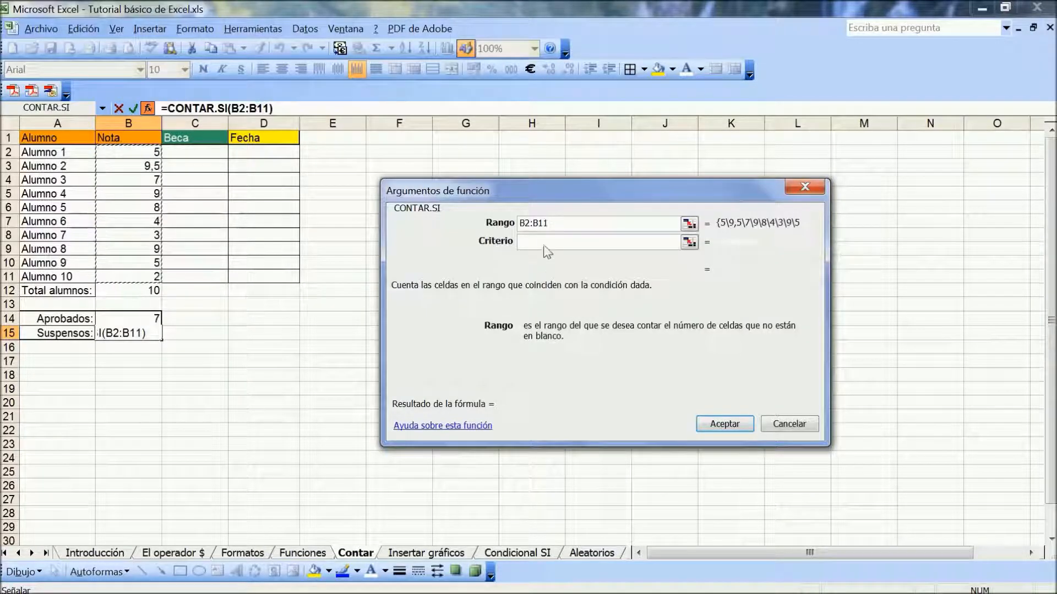
click(544, 242)
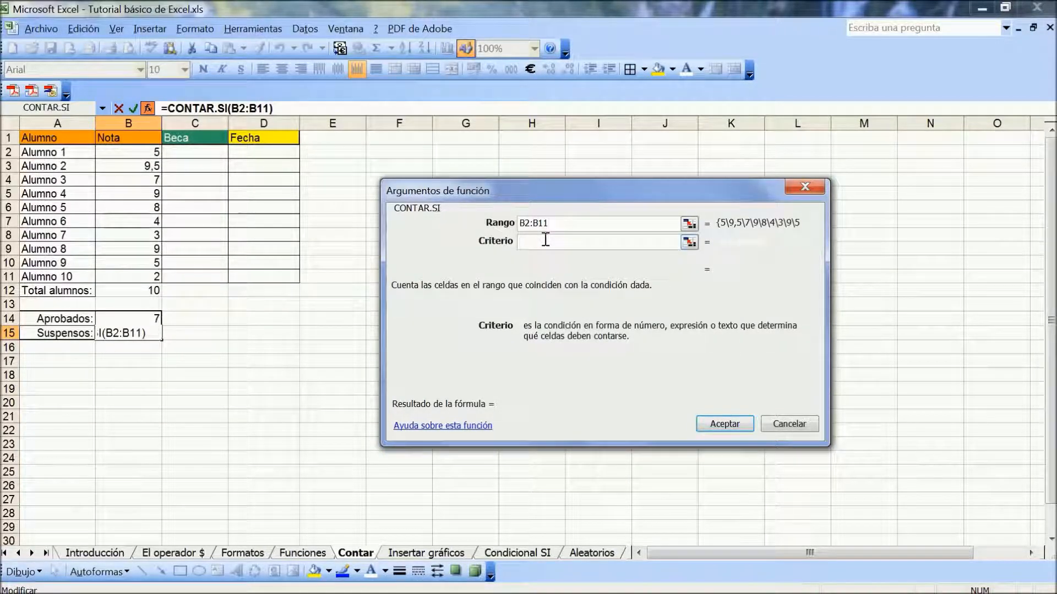
text(<5)
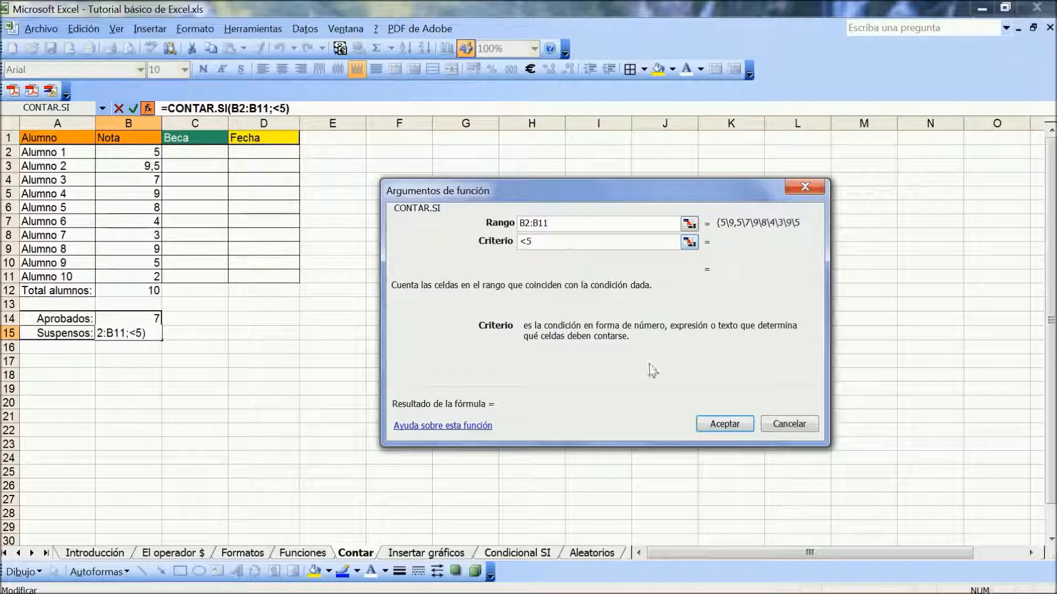
click(718, 426)
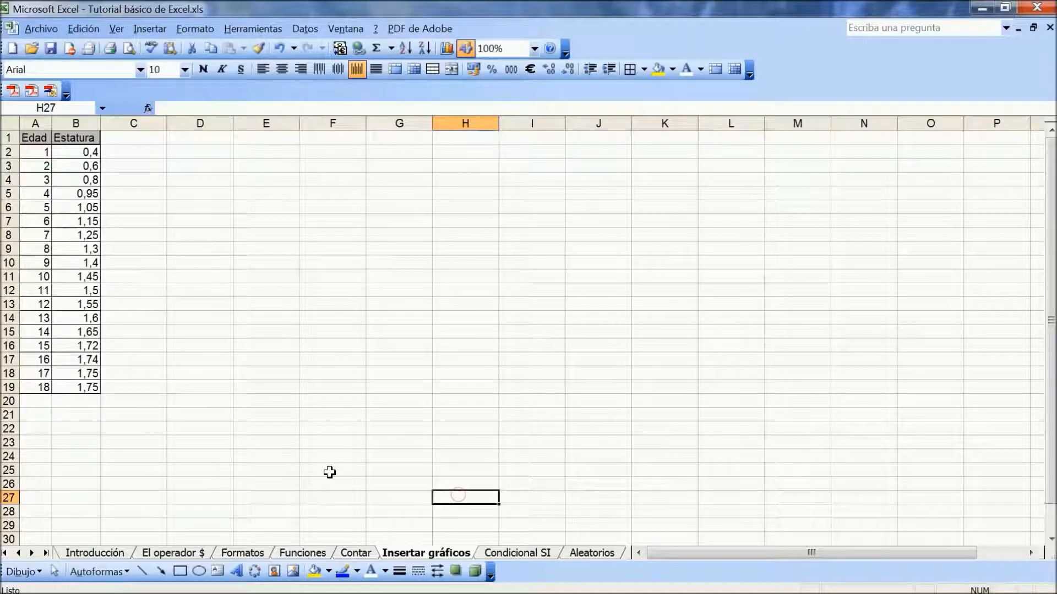
On the Insertar gráficos sheet, start an XY (Dispersión) chart of the Edad and Estatura data in A1:B19 and proceed to its chart options
click(296, 470)
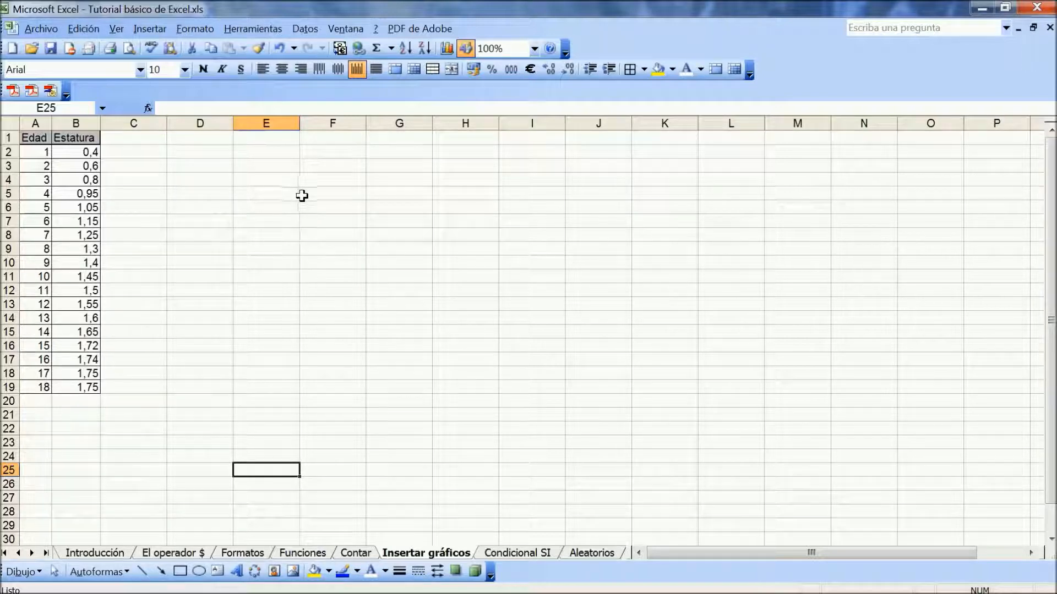
click(322, 179)
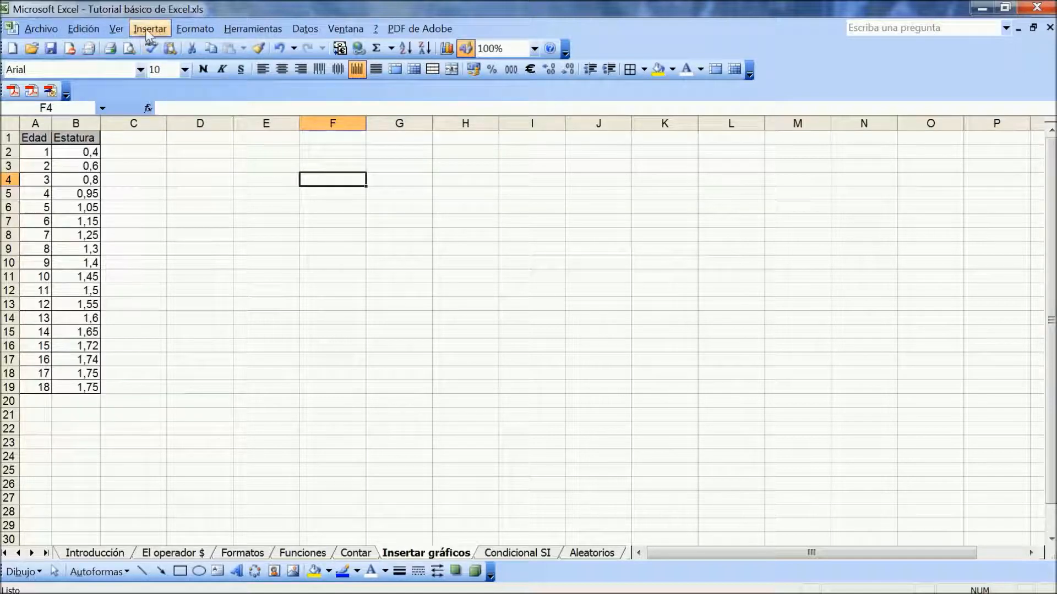
drag(38, 138, 73, 386)
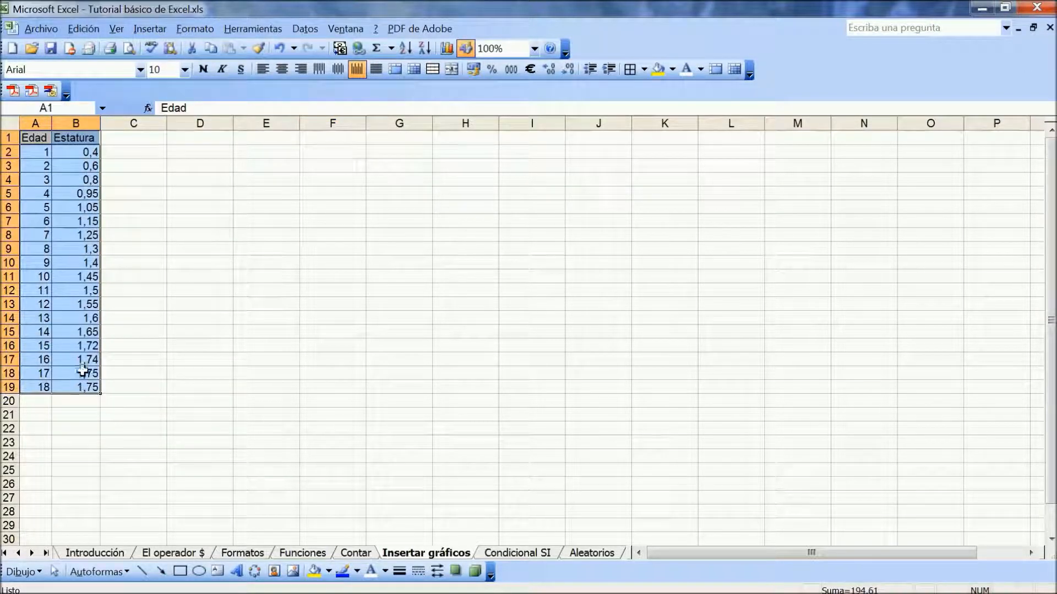
click(153, 29)
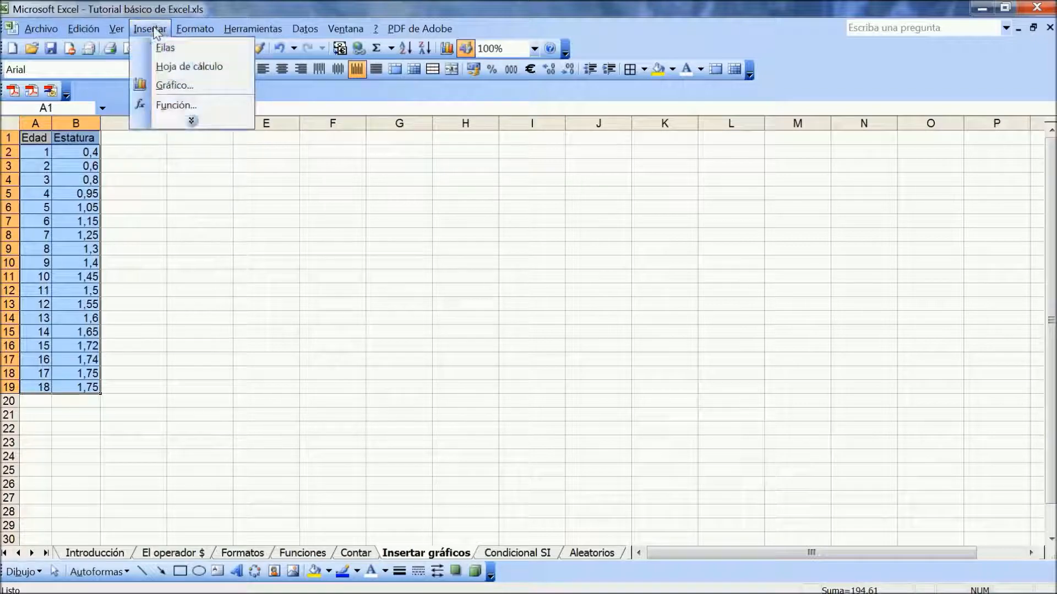
click(174, 87)
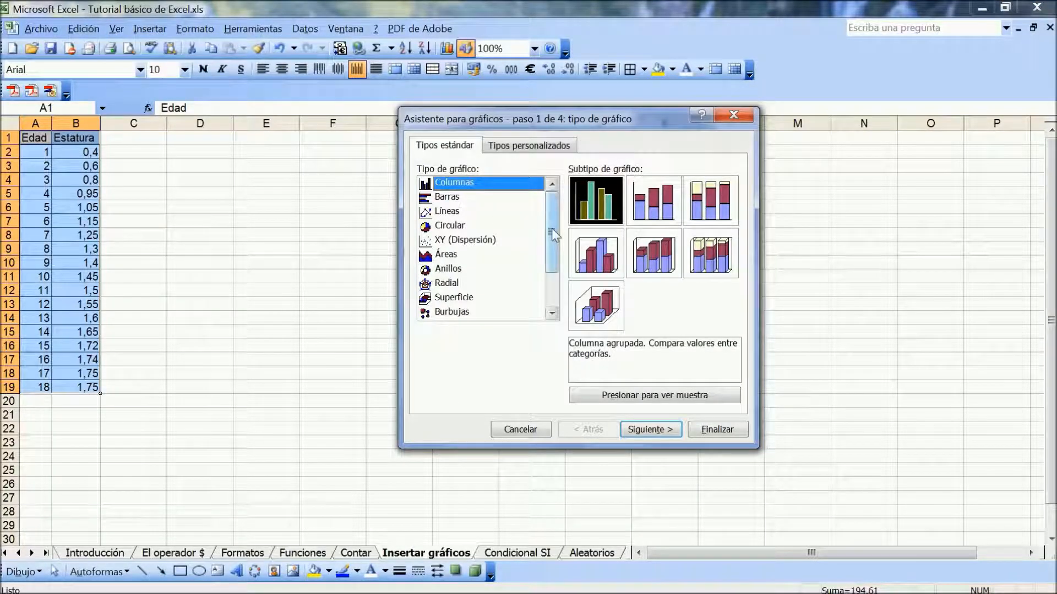
click(441, 240)
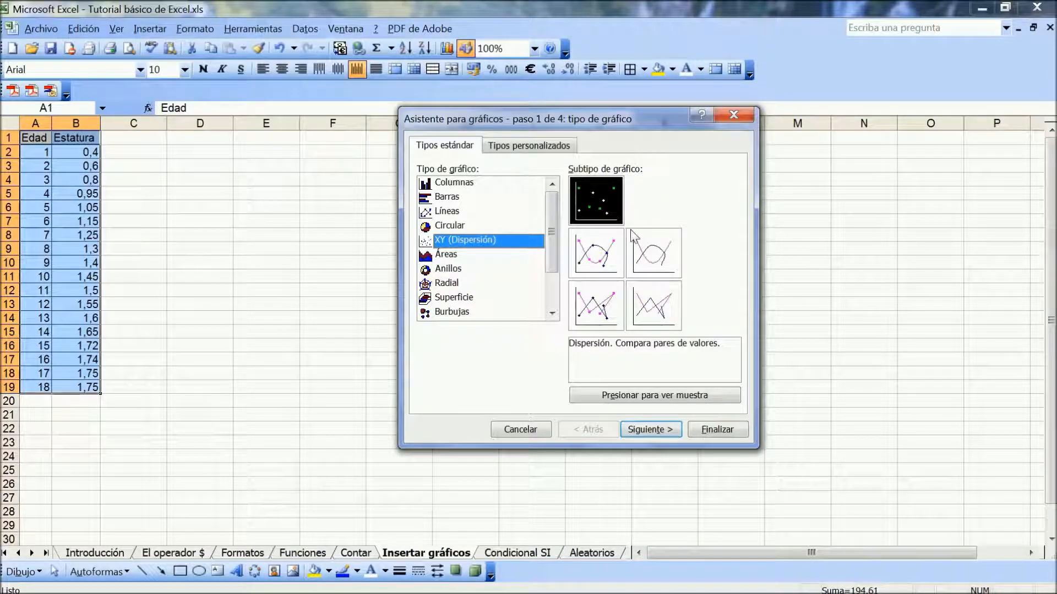
click(651, 429)
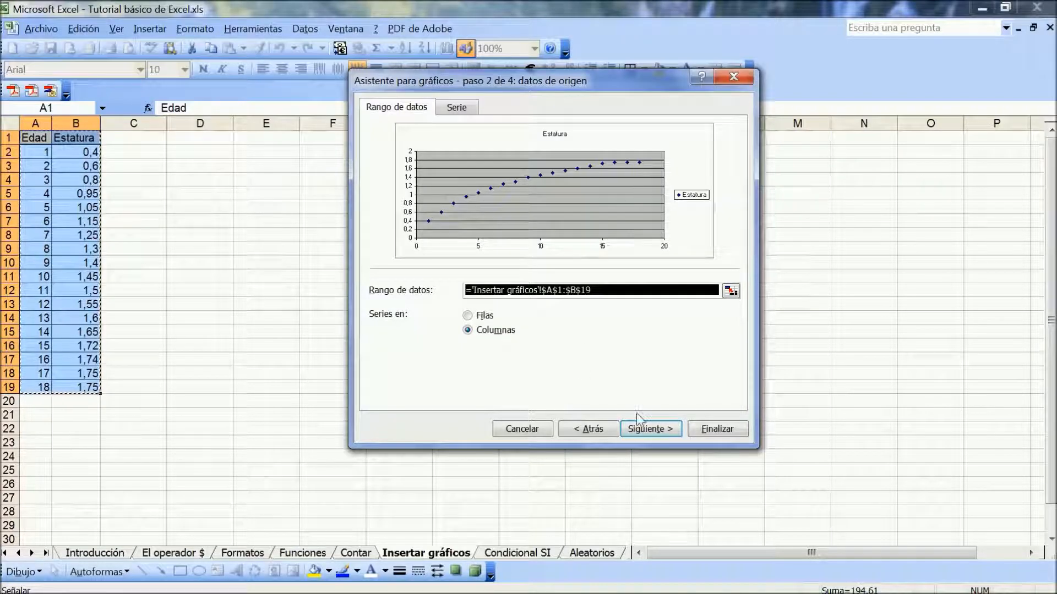
click(651, 430)
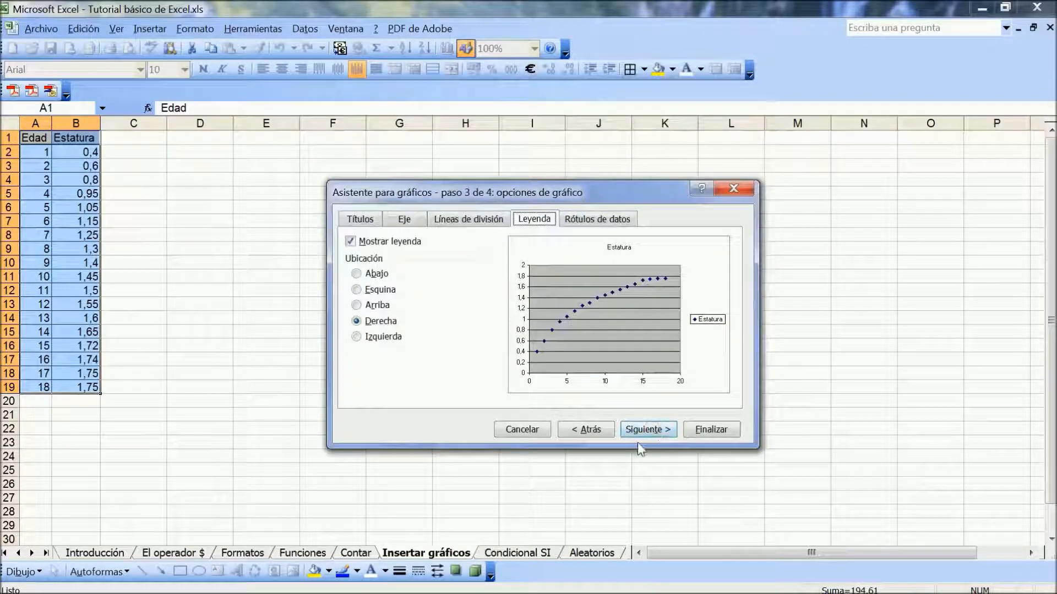
Clear the title of the scatter chart in its chart options
drag(589, 193, 596, 174)
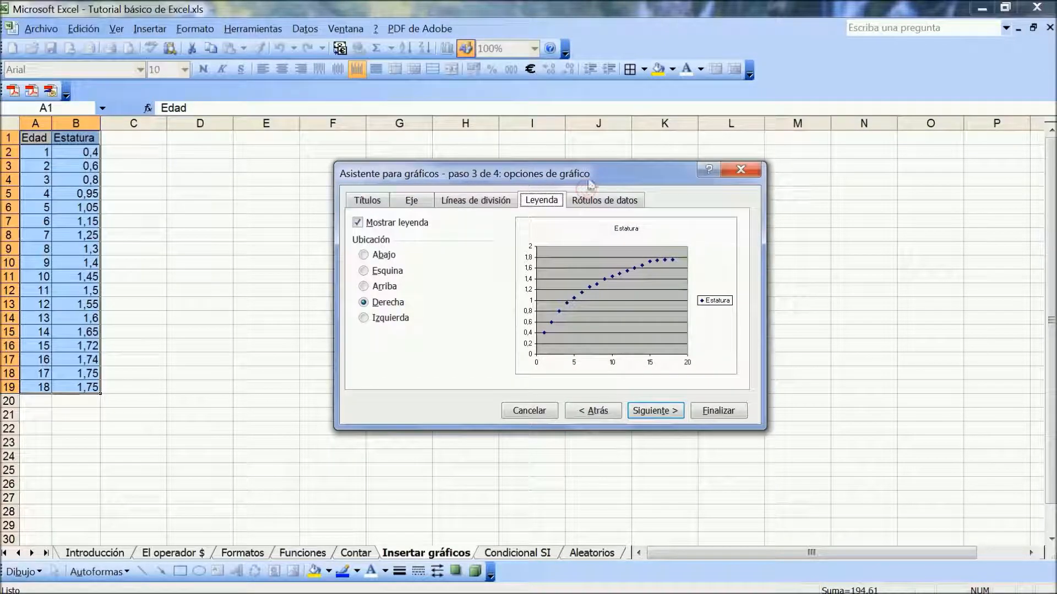
click(368, 201)
drag(404, 232, 366, 232)
key(Delete)
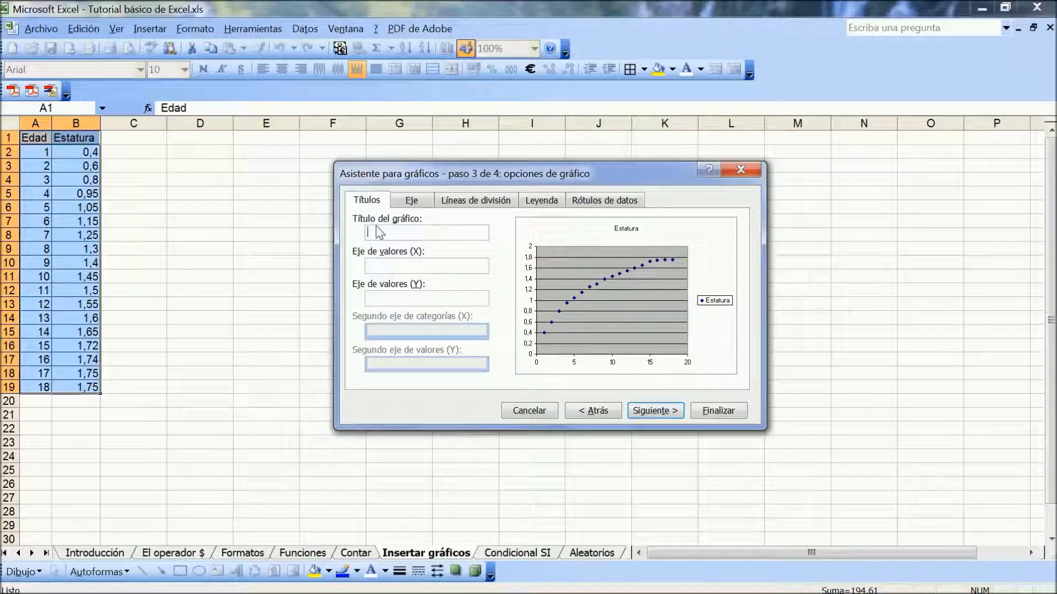
Title the X axis "Edad (años)" and the Y axis "Altura (metros)", and hide the chart's legend
click(390, 267)
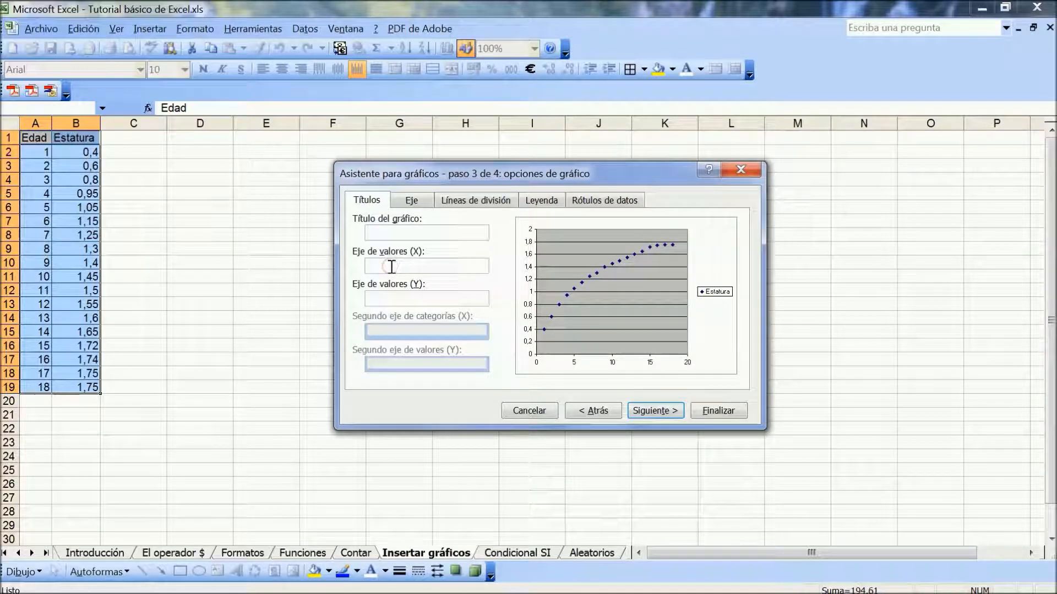
text(Edad (años)
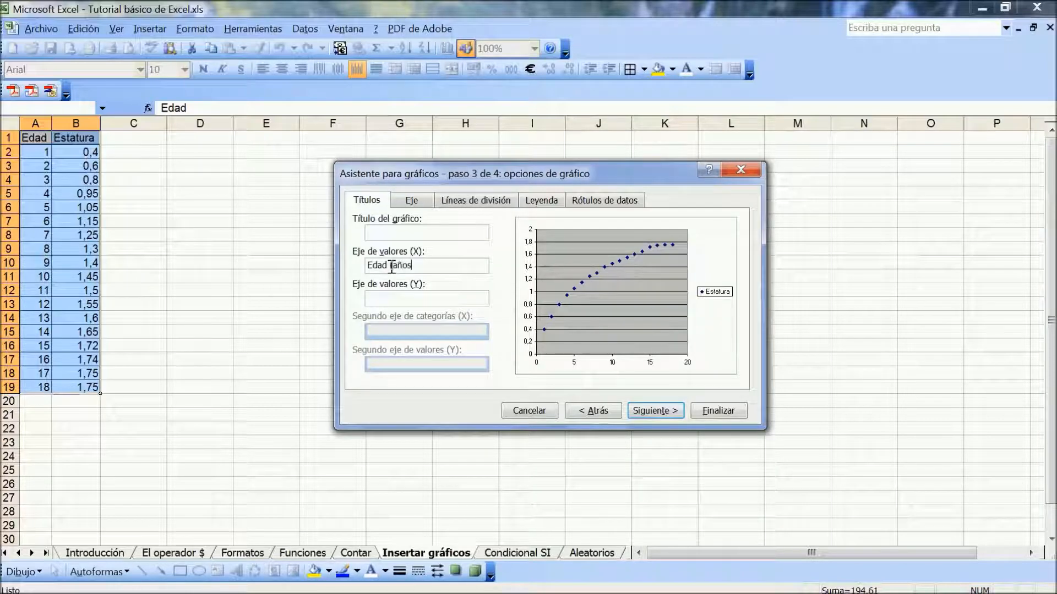
click(399, 299)
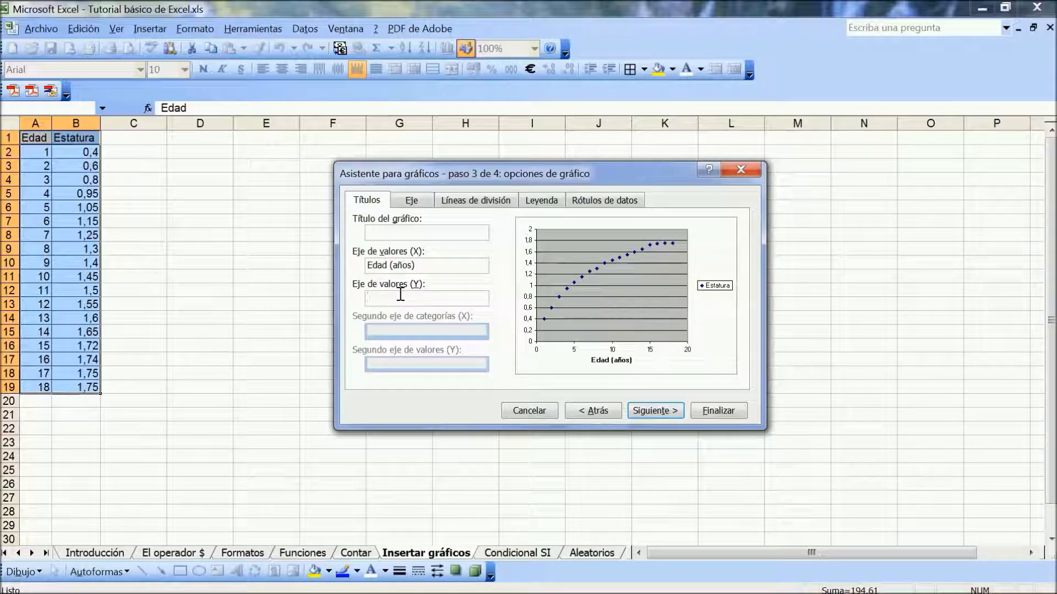
text(Altura (metros))
click(542, 205)
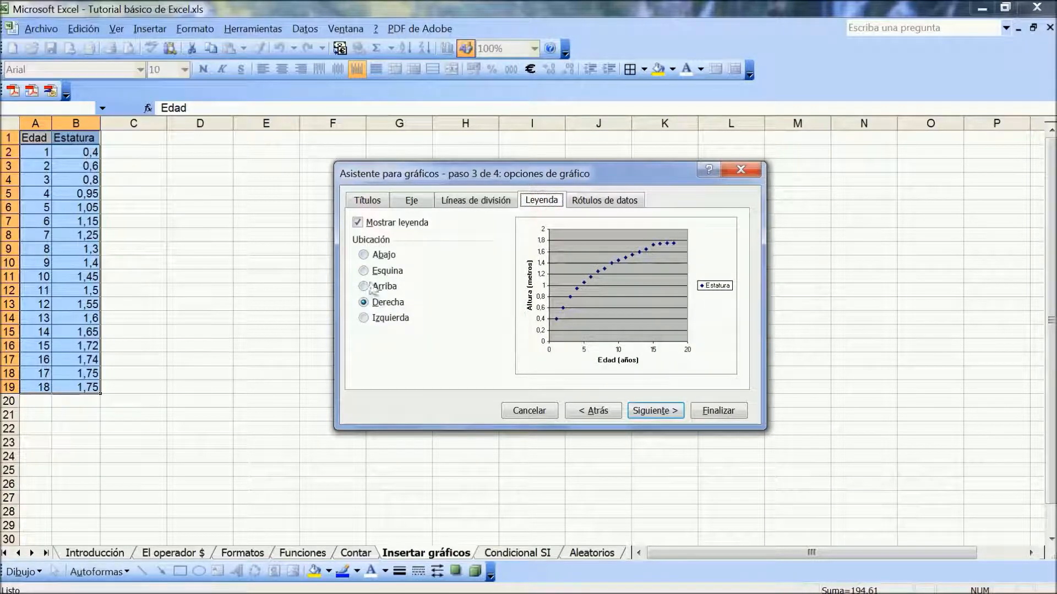
click(357, 222)
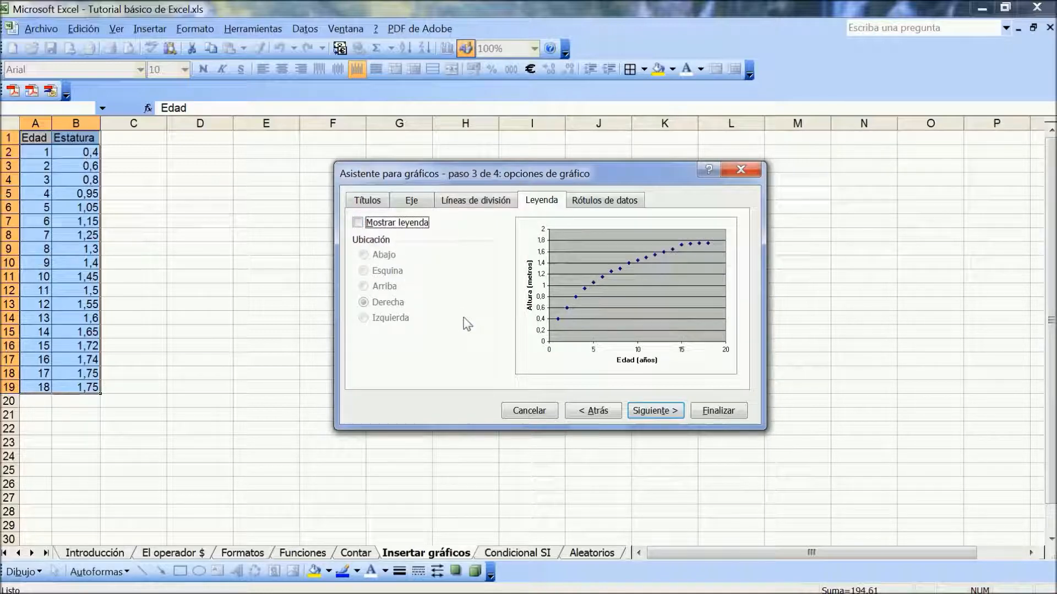
Place the scatter chart as an object in the Insertar gráficos sheet and move it slightly up beside the data
click(661, 411)
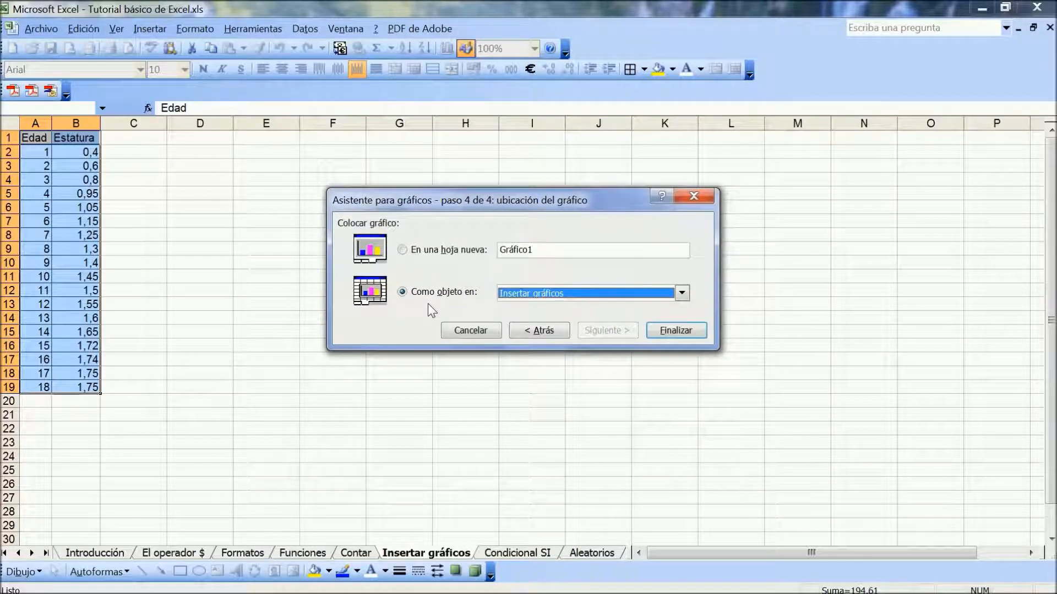
click(670, 332)
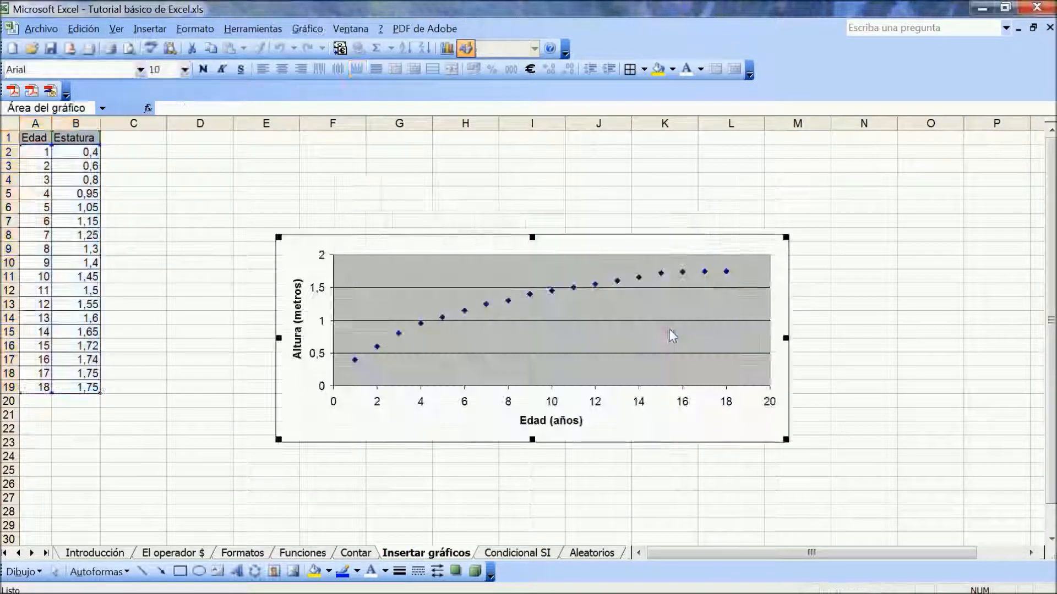
drag(490, 245, 479, 199)
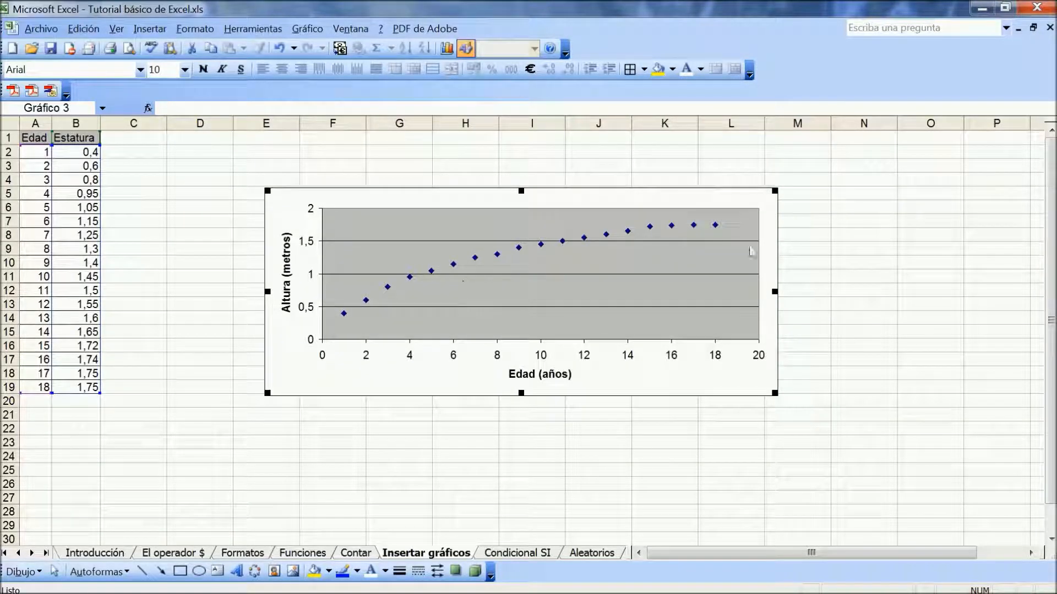
Add a Logarítmica trendline to the Estatura series in the scatter chart
click(453, 265)
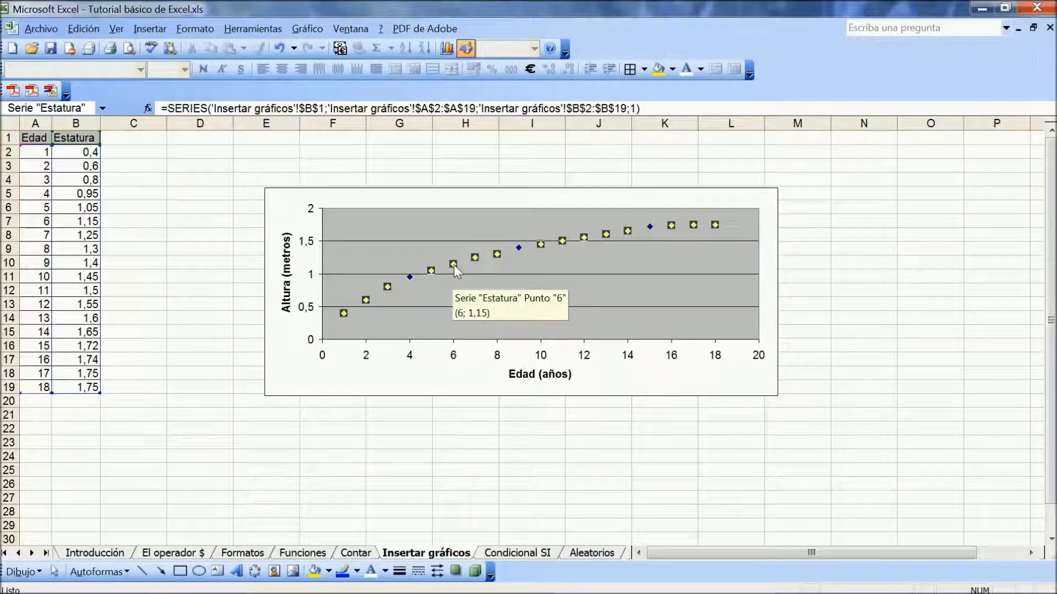
right_click(454, 266)
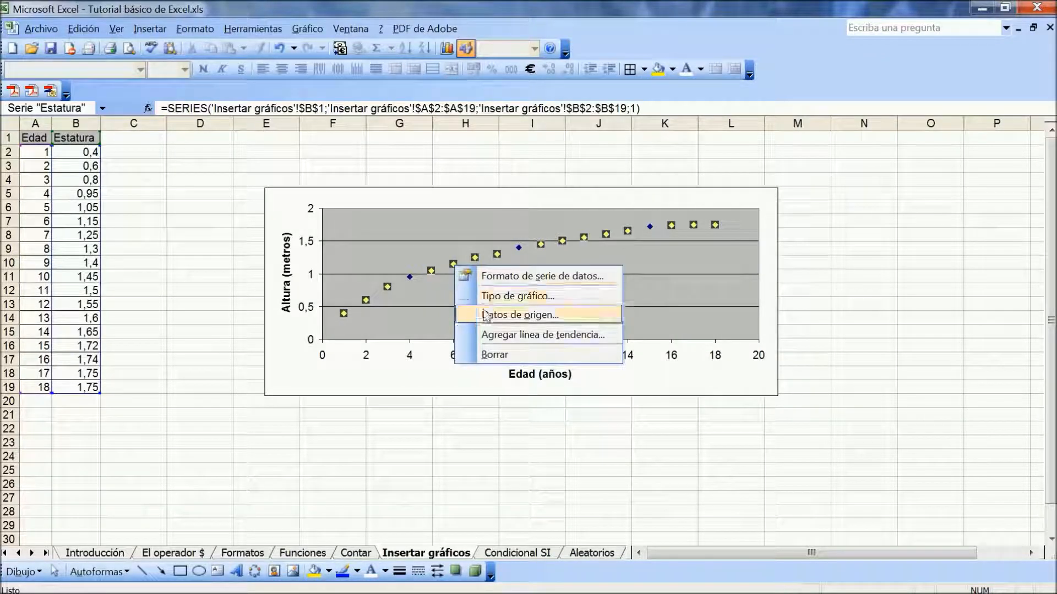
click(494, 334)
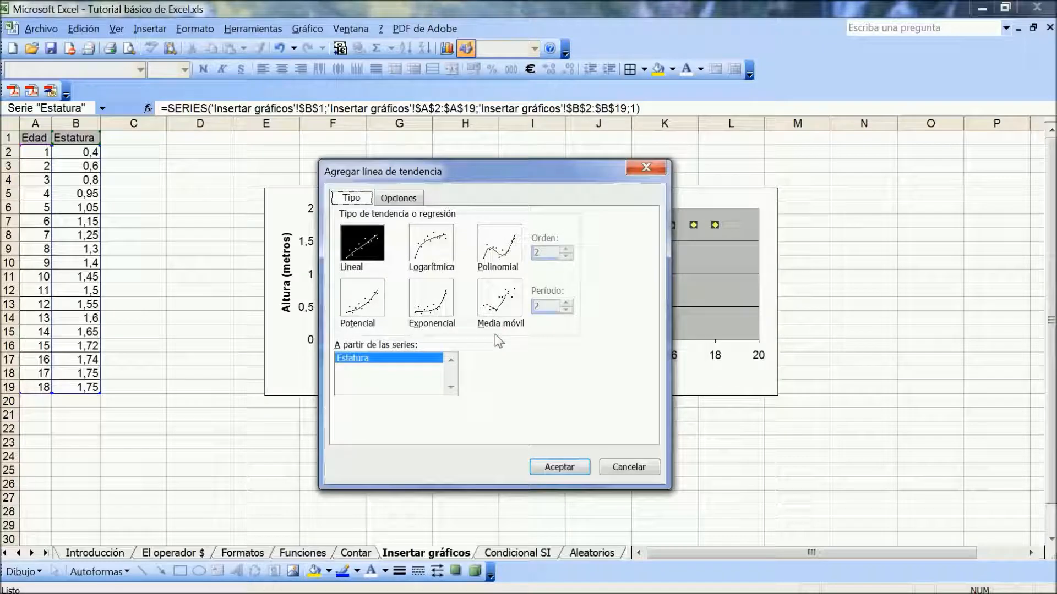
drag(520, 174, 536, 163)
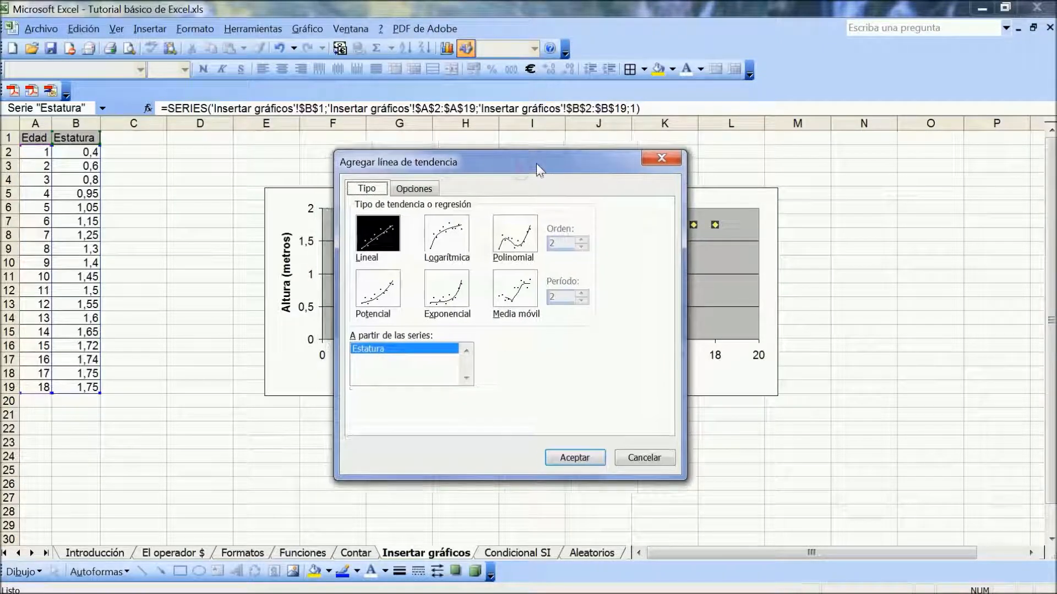
click(456, 249)
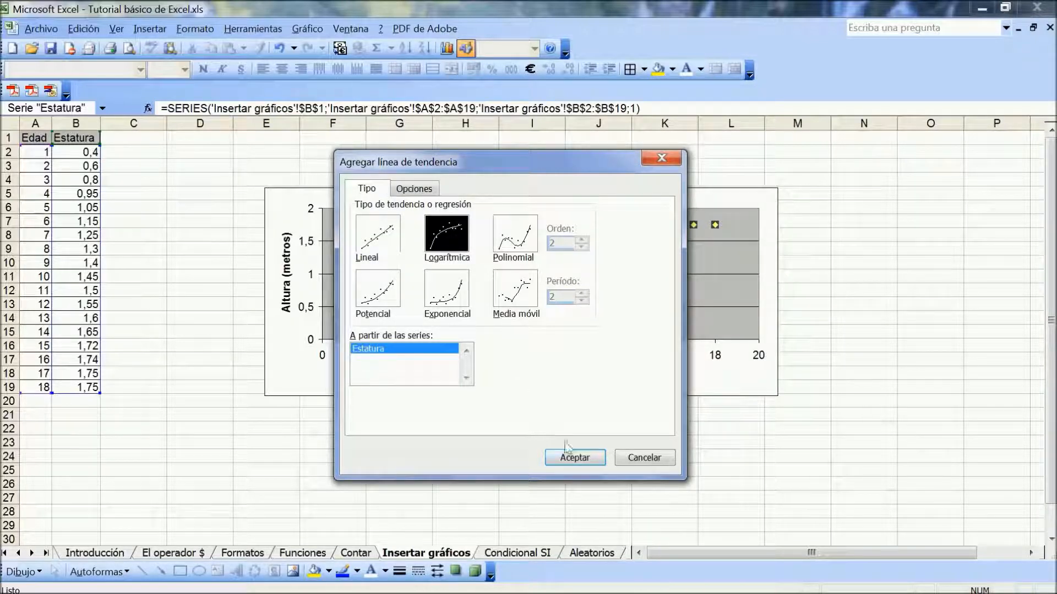
click(583, 460)
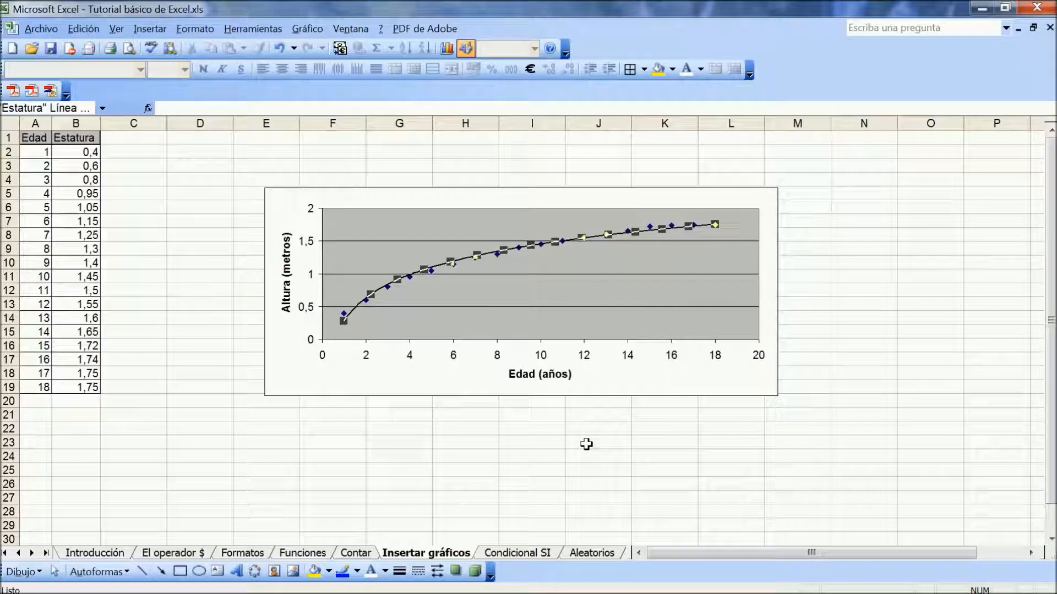
click(611, 386)
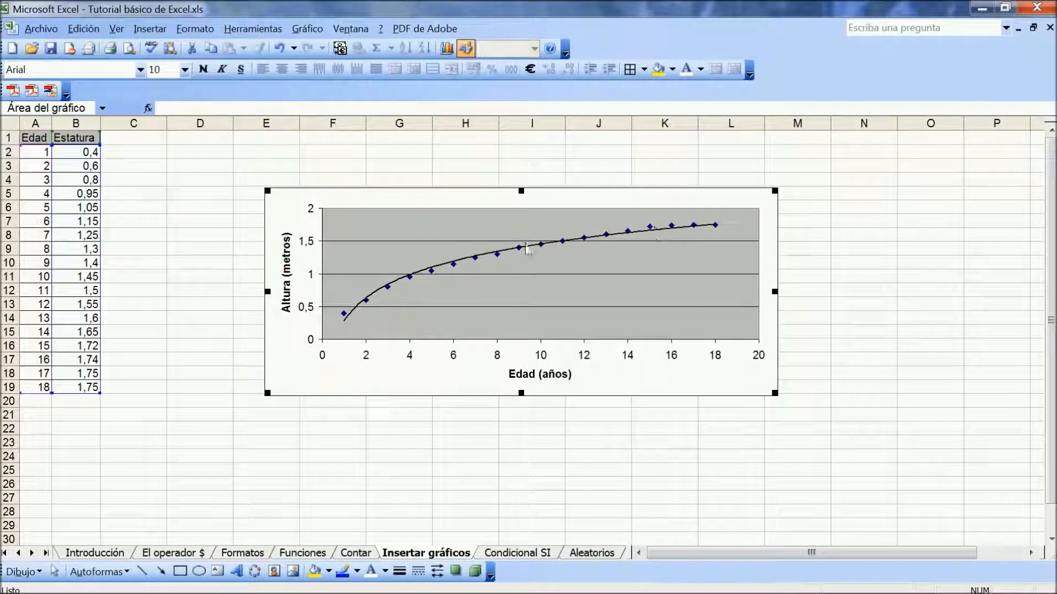
Format the Estatura trendline with a custom thicker red line
click(487, 255)
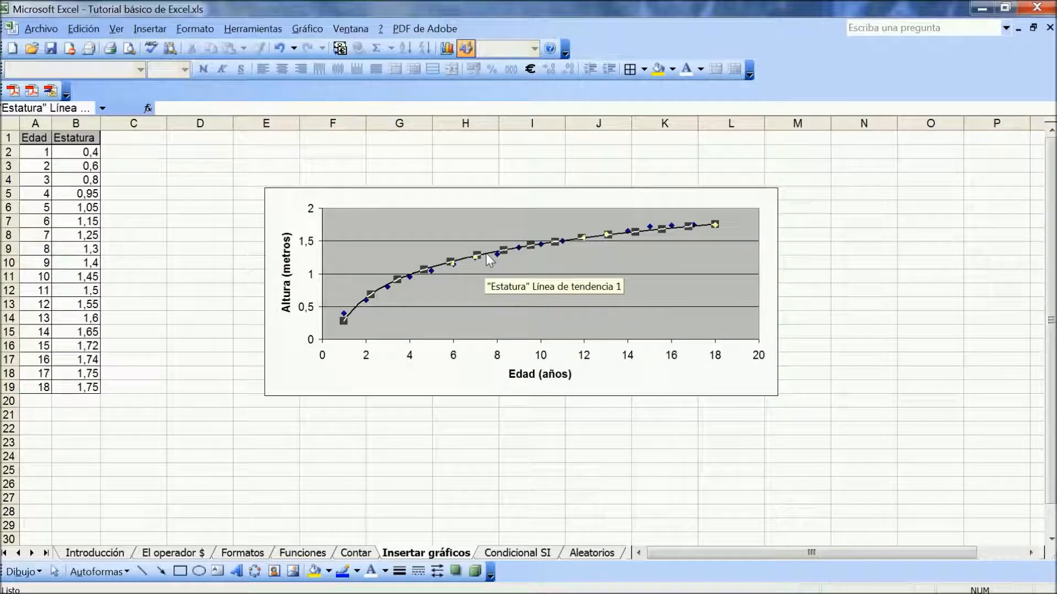
right_click(489, 259)
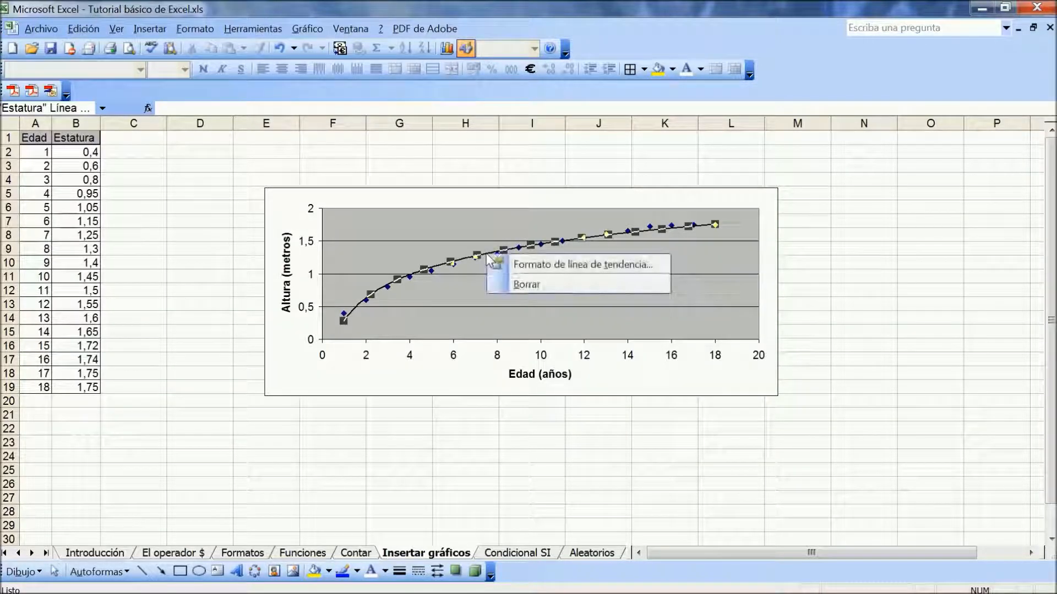
click(518, 265)
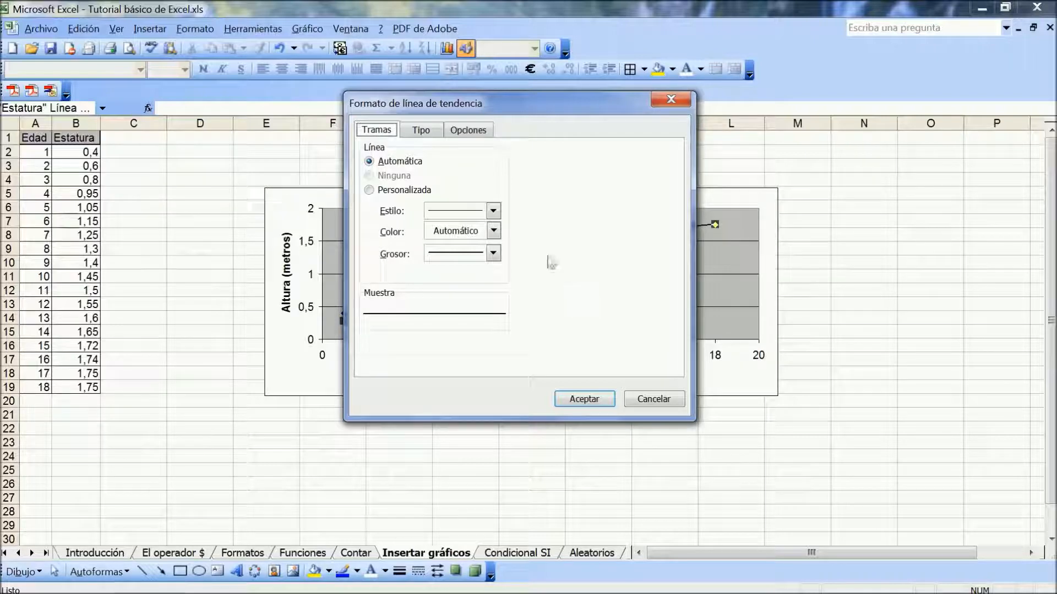
click(493, 253)
click(468, 315)
click(494, 231)
click(433, 301)
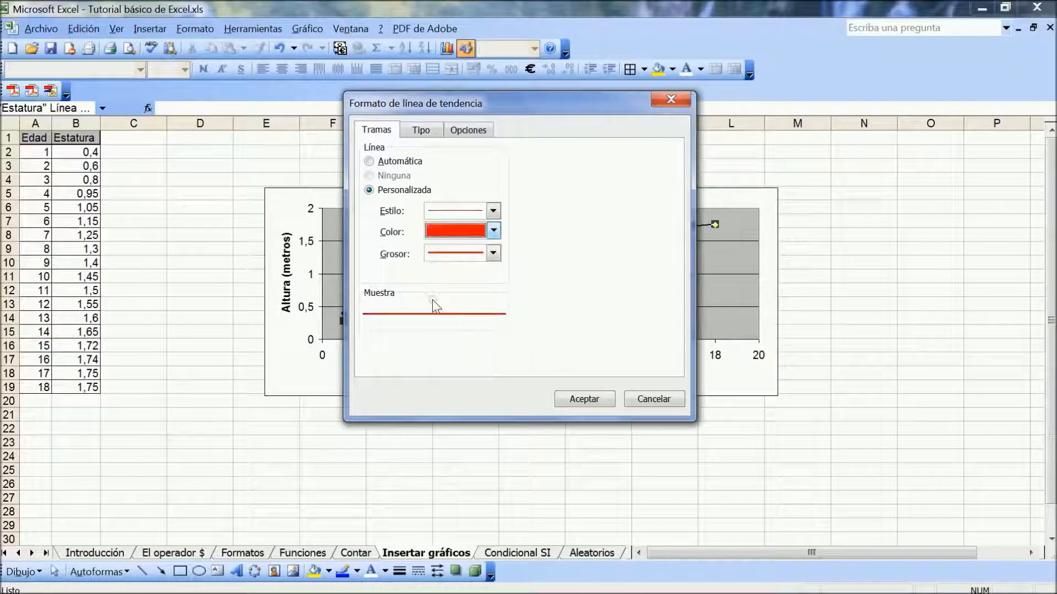
Display the trendline's equation on the chart and move its label just above the plot area
click(470, 129)
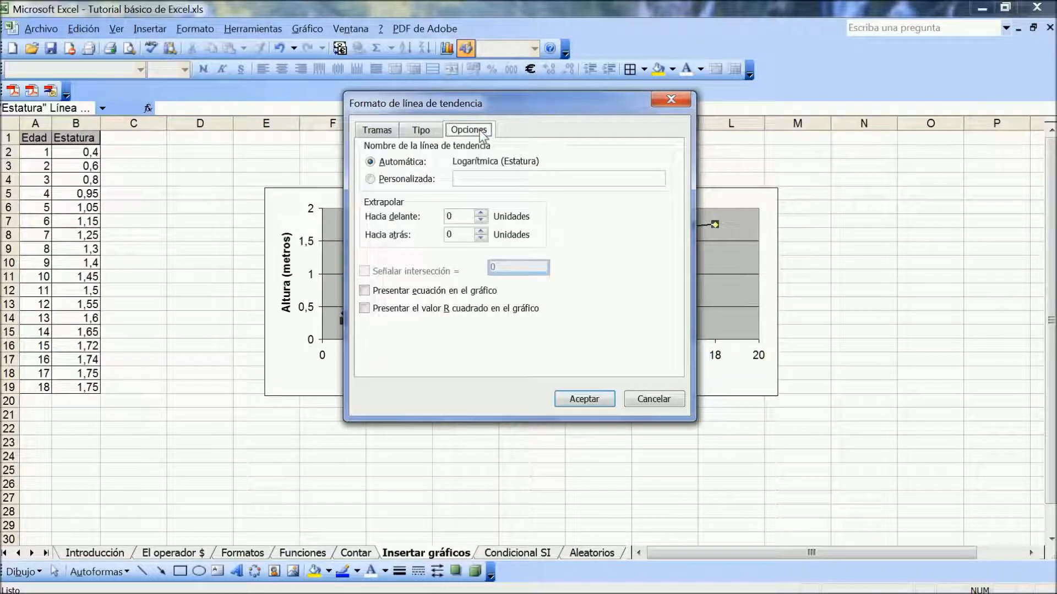
click(364, 291)
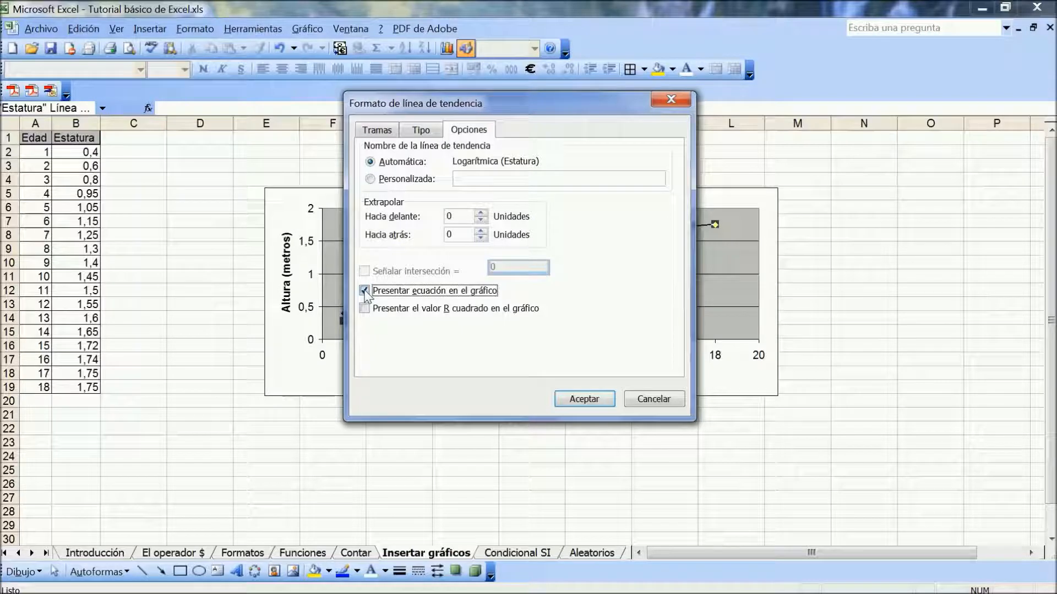
click(590, 400)
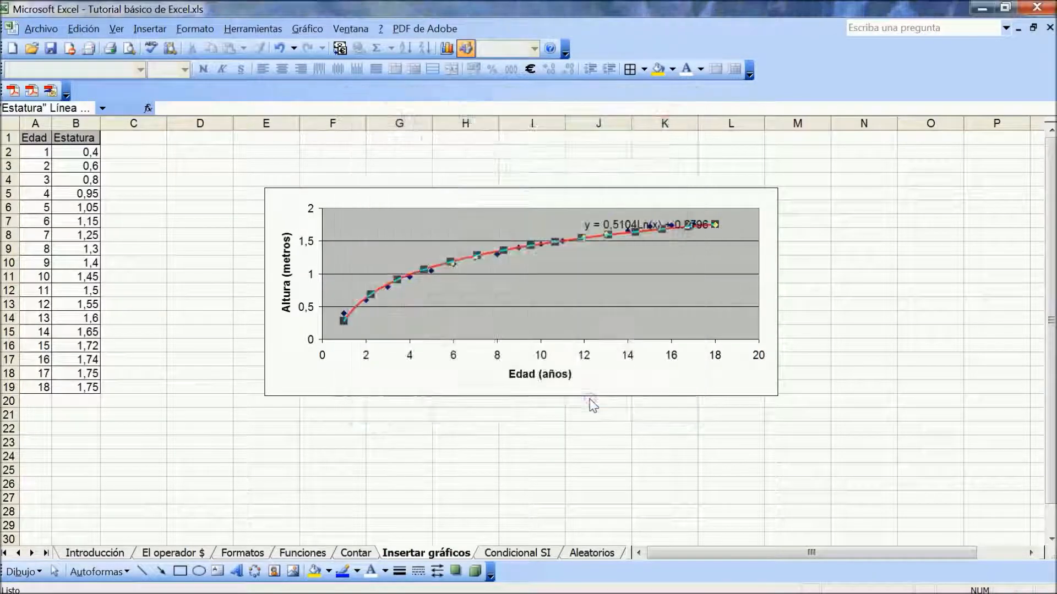
click(646, 222)
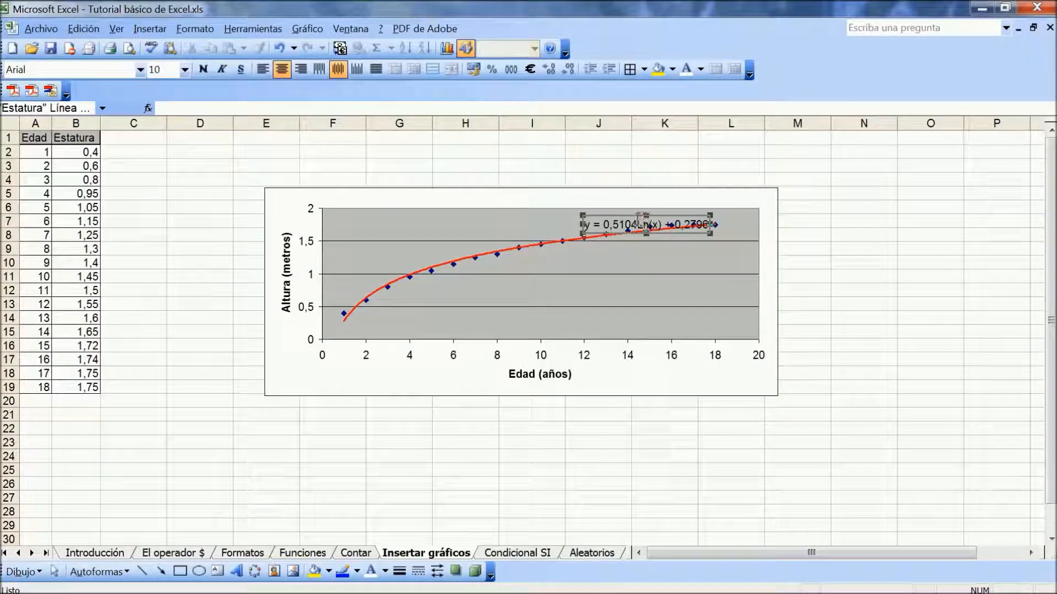
drag(628, 216, 638, 189)
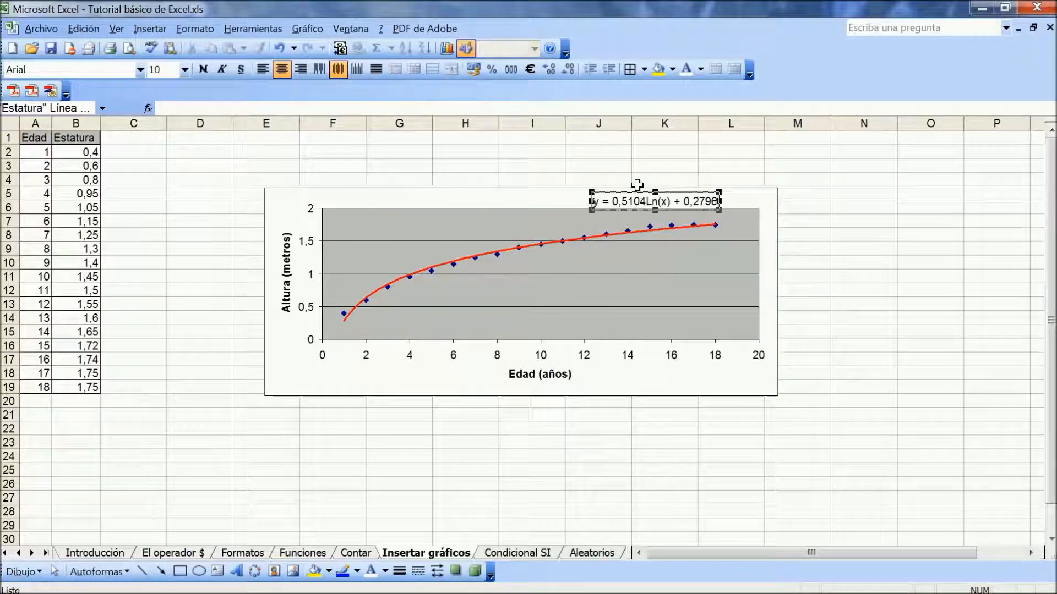
click(764, 283)
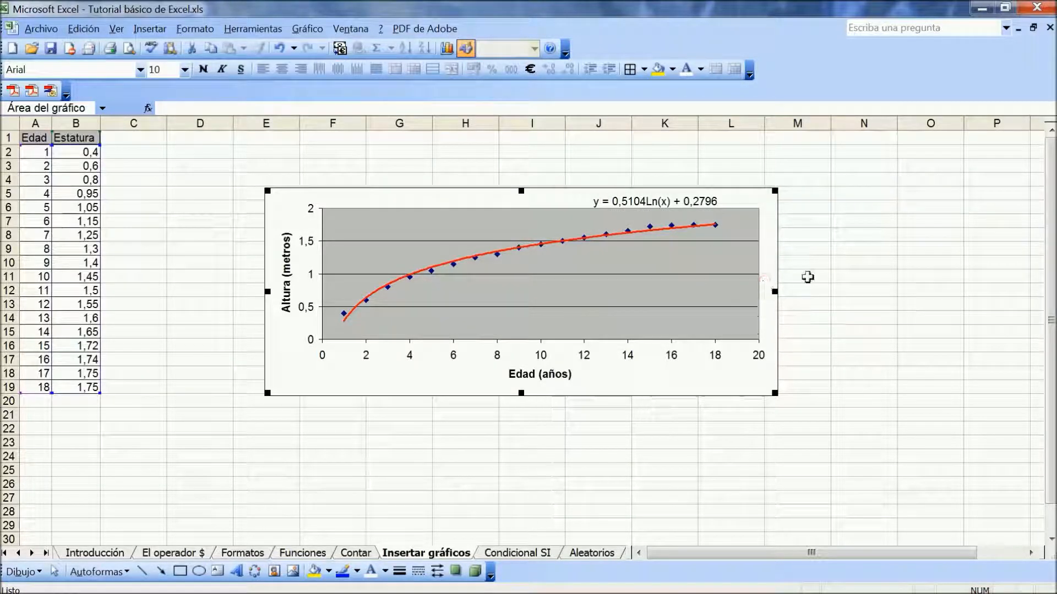
click(826, 280)
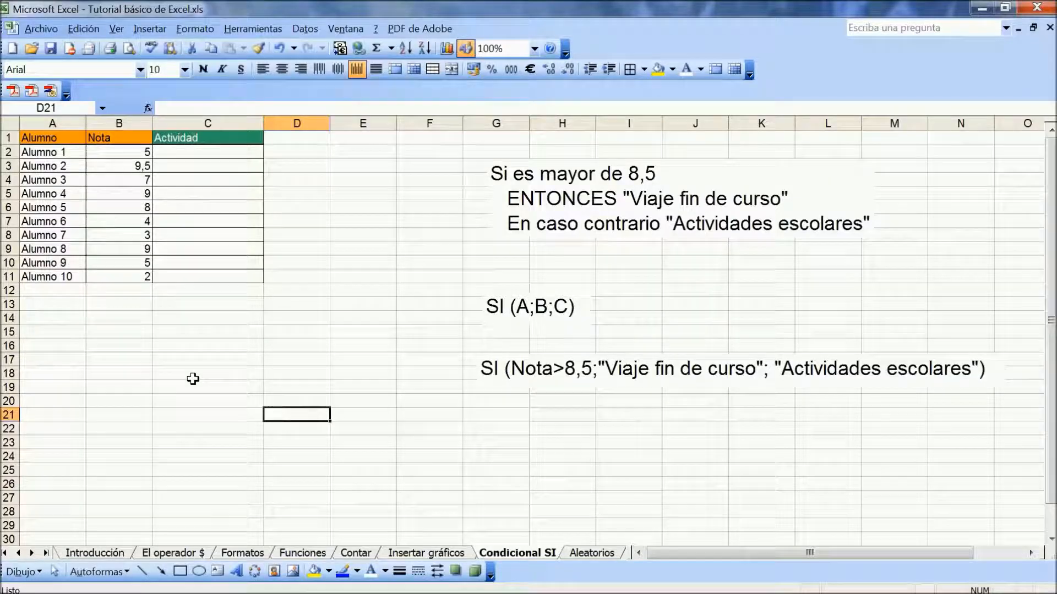
click(197, 375)
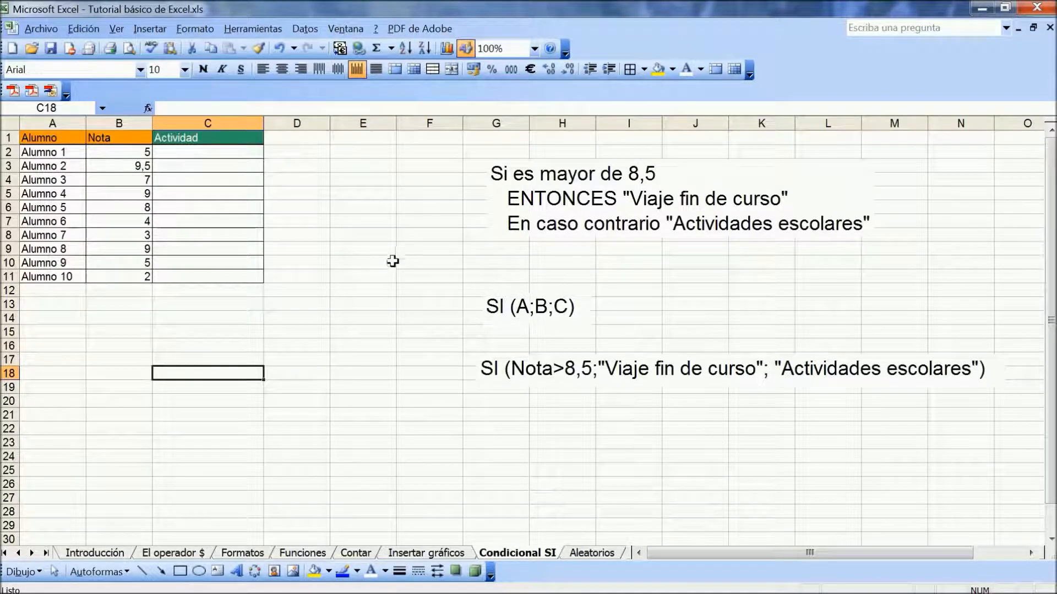
click(373, 235)
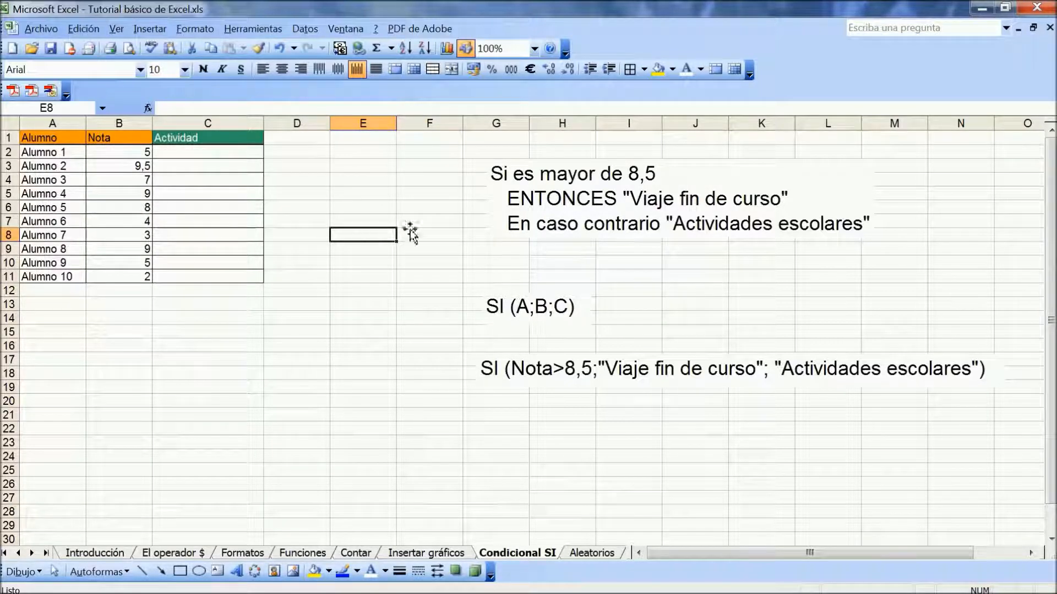
click(477, 179)
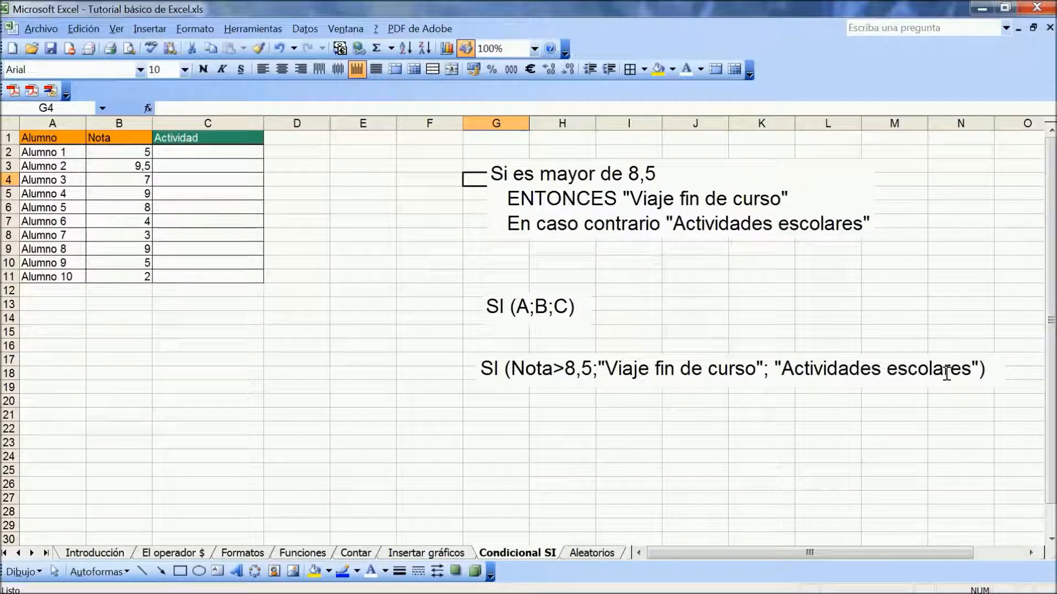
On the Condicional SI sheet, start an SI formula in Alumno 1's Actividad cell C2 with the logical test B2>8,5
click(212, 152)
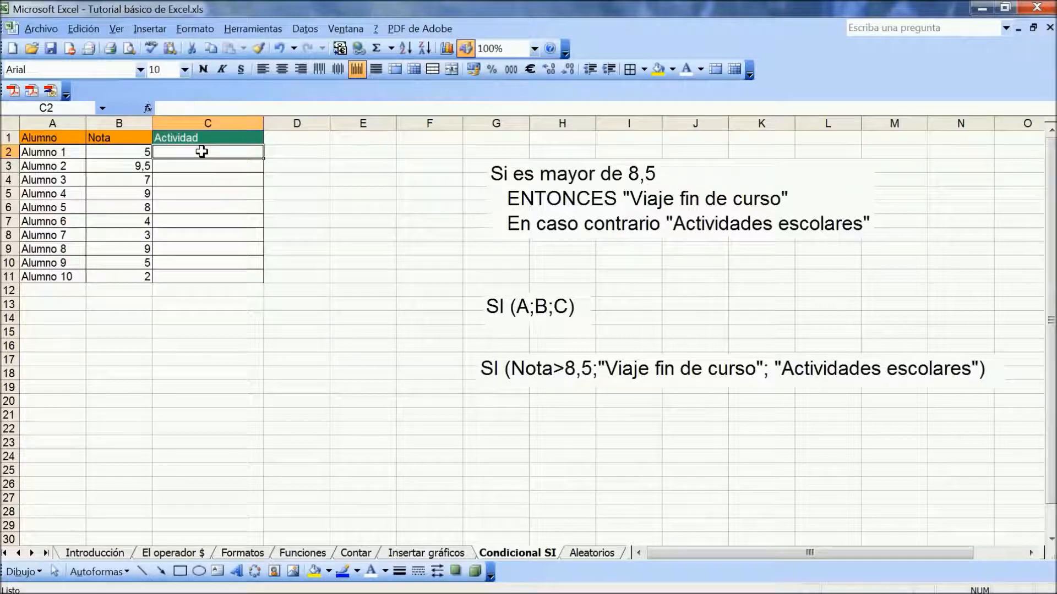
click(170, 109)
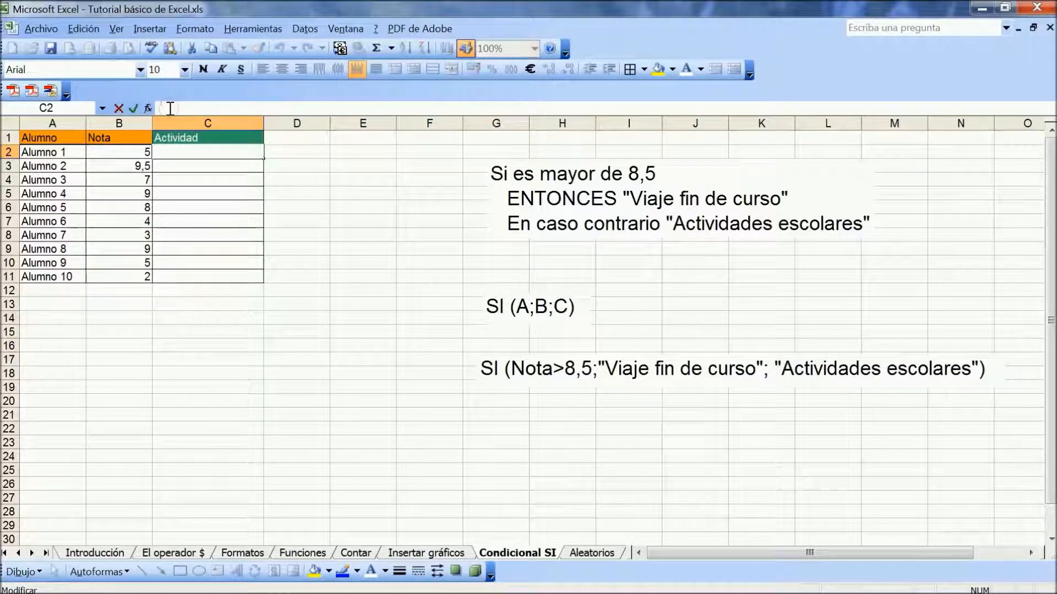
text(=)
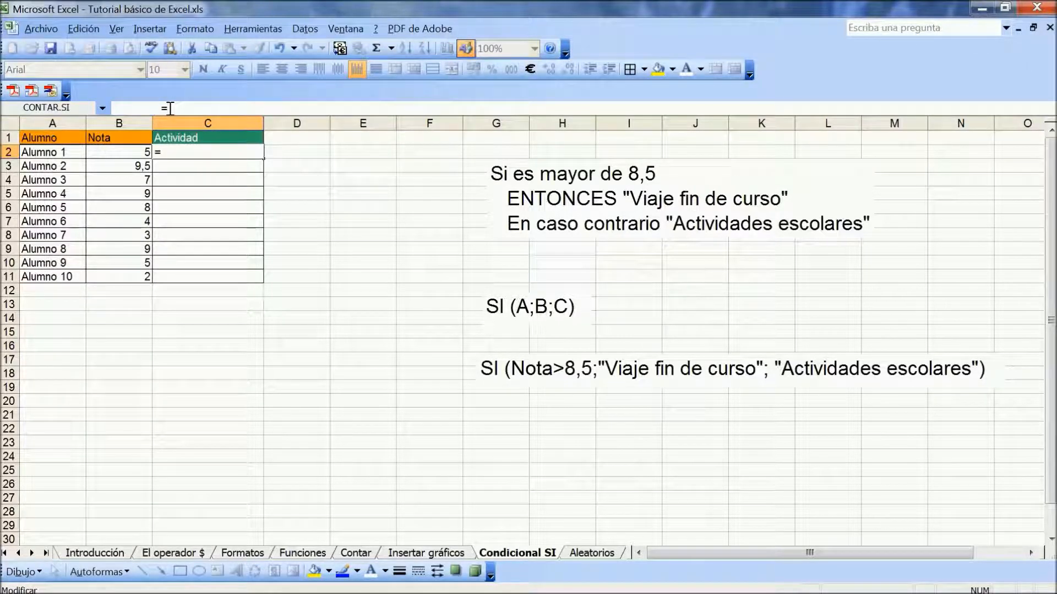
text(si()
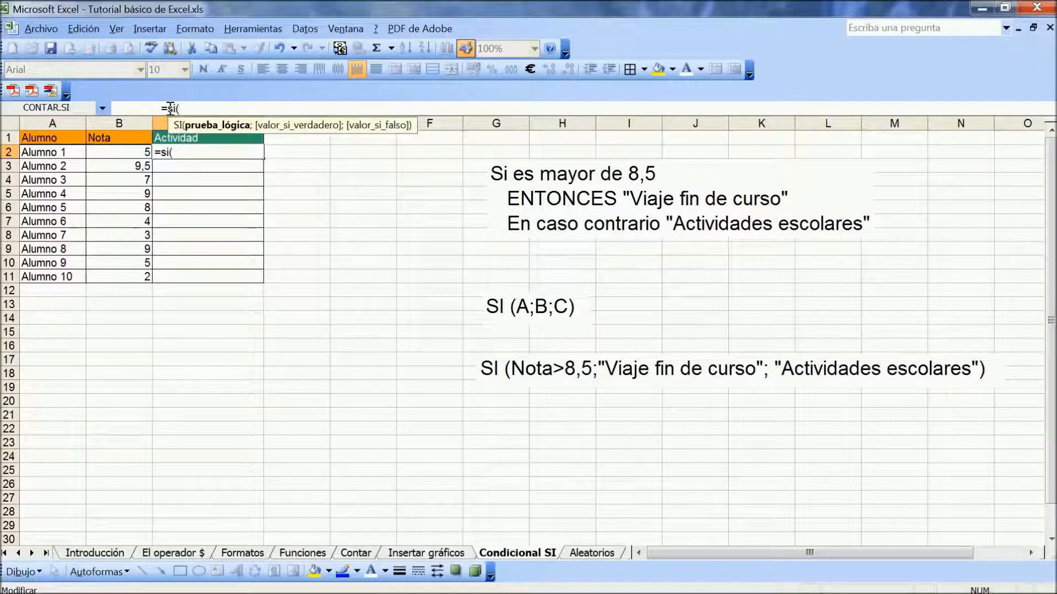
click(128, 152)
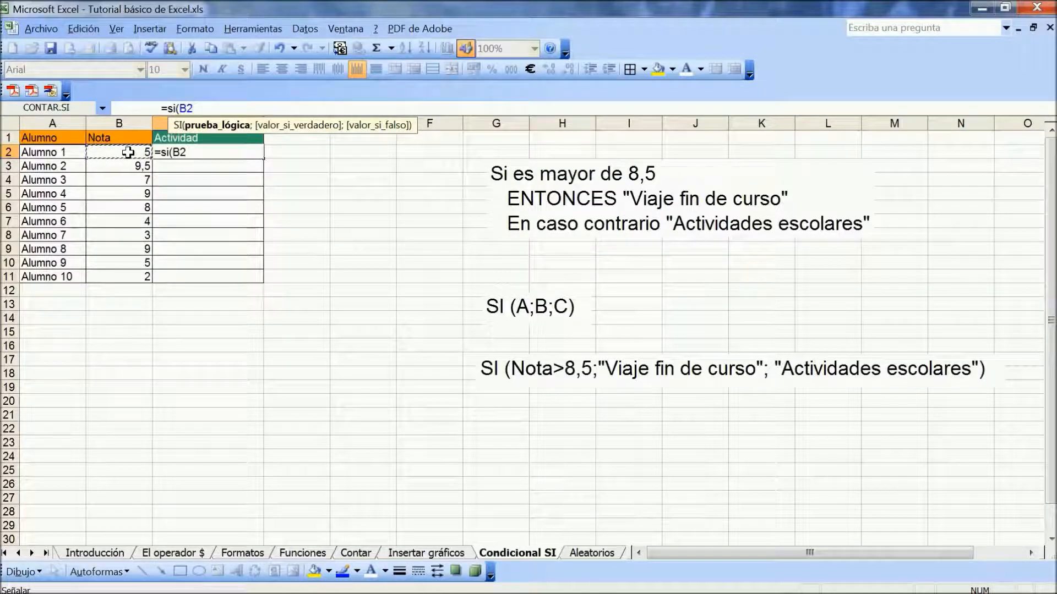
text(>83)
key(BackSpace)
text(,5)
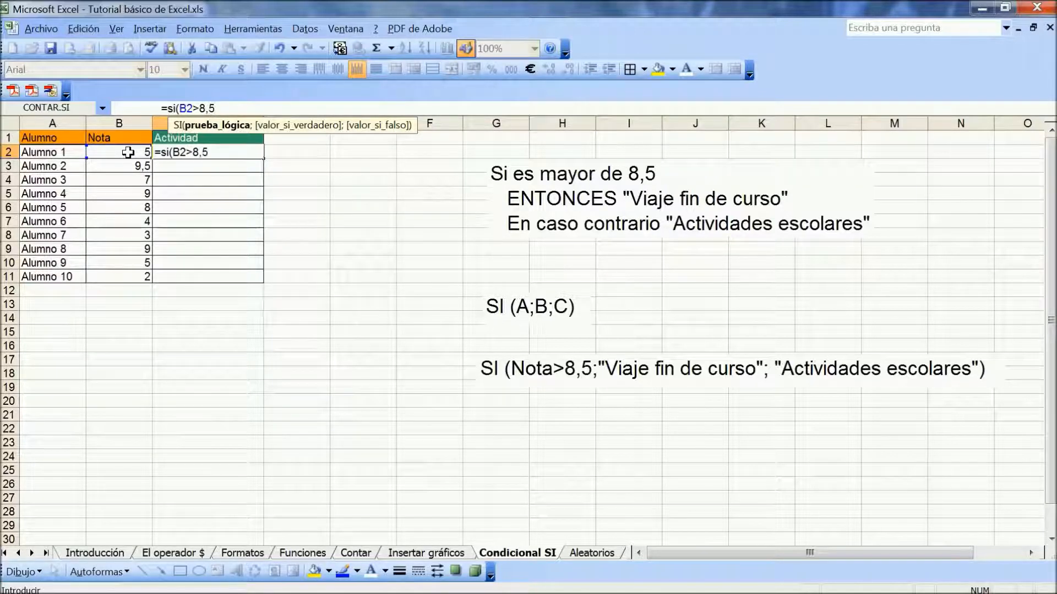
Complete C2's SI formula with "Viaje fin de curso" if true and "Actividades escolares" if false, and copy it down through C11
text(;"Vi)
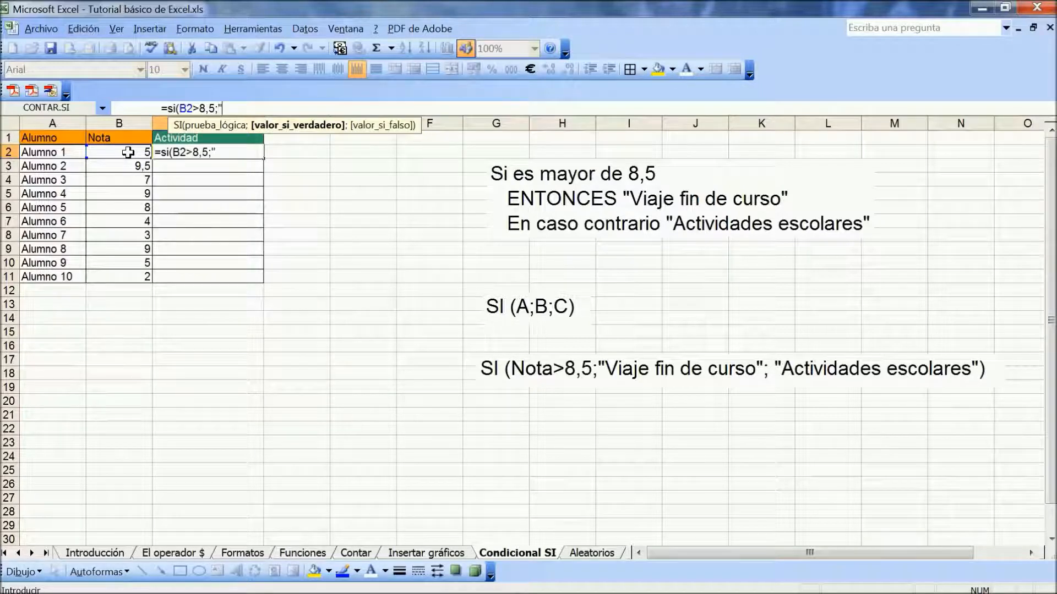
text(aje)
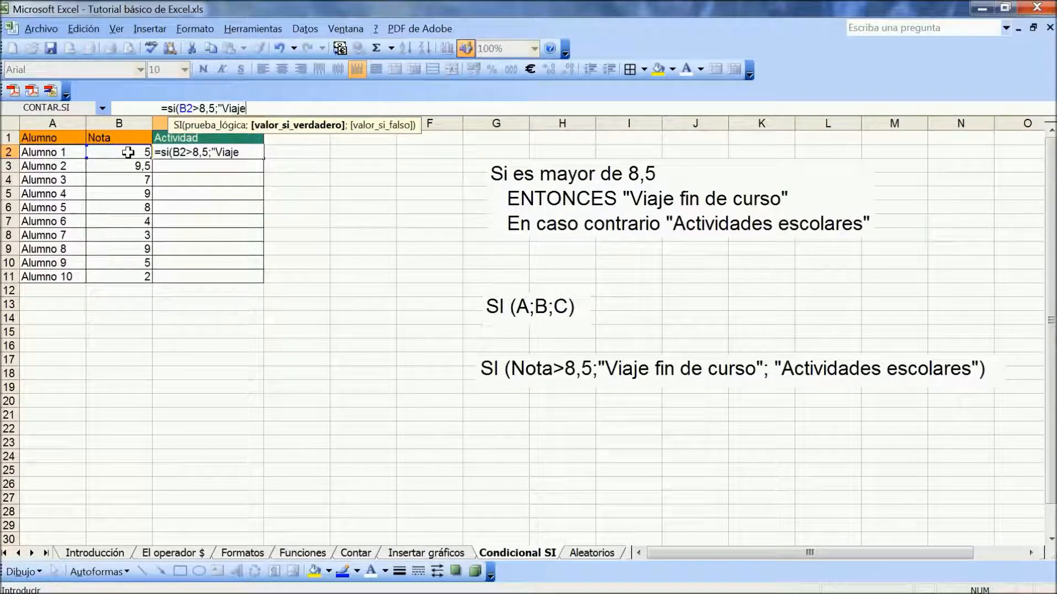
text( fin de curso)
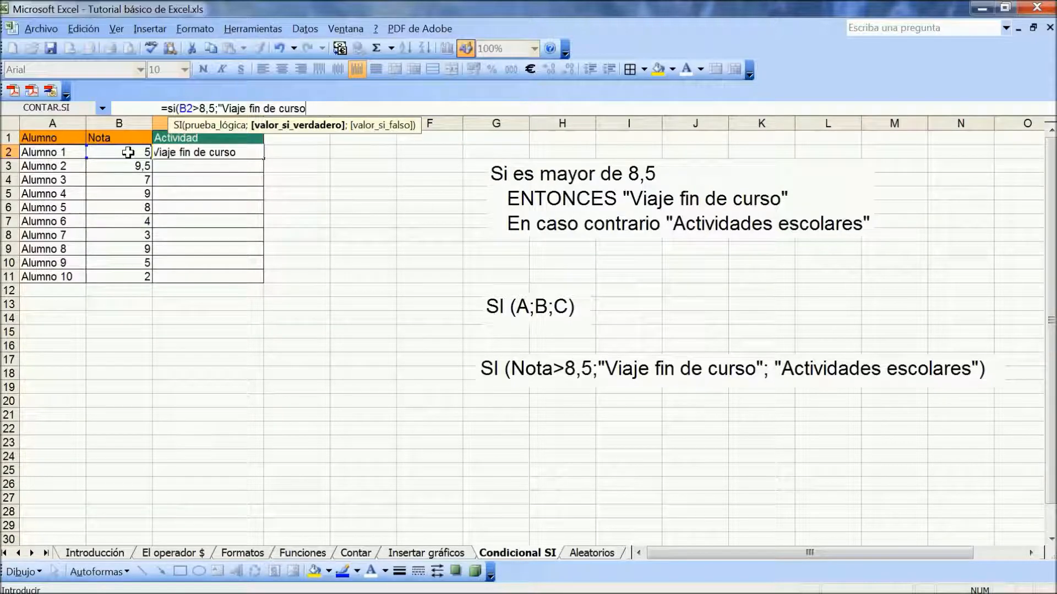
text(";"A)
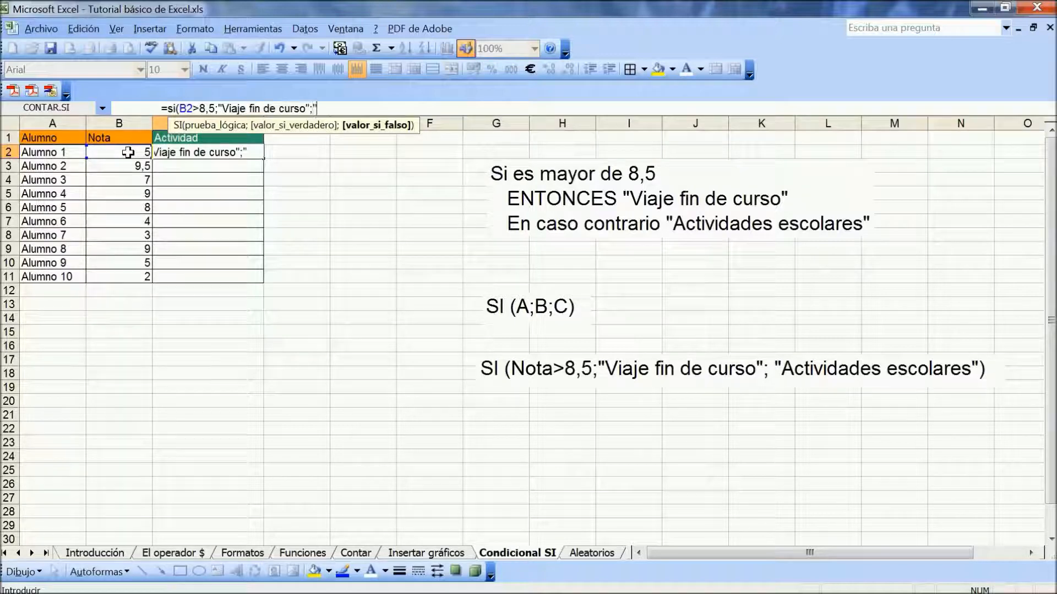
text(ctivi)
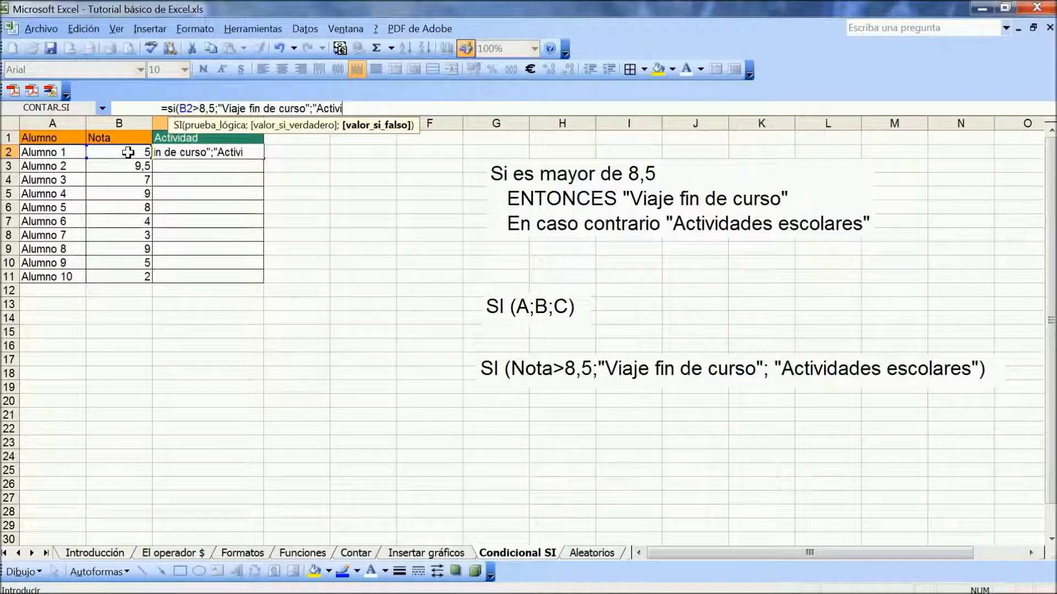
text(dades esco)
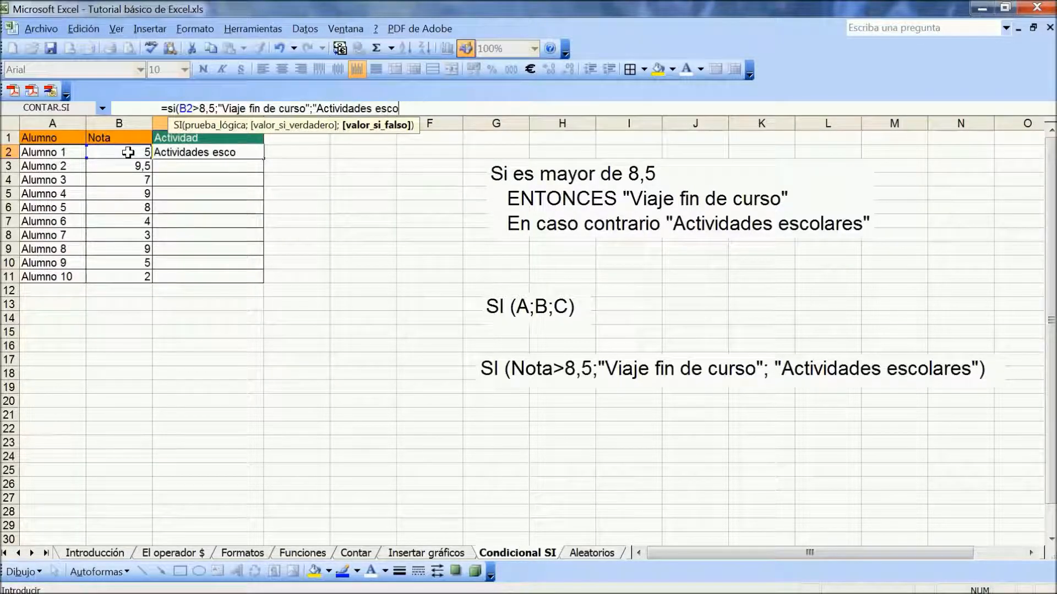
text(lares"))
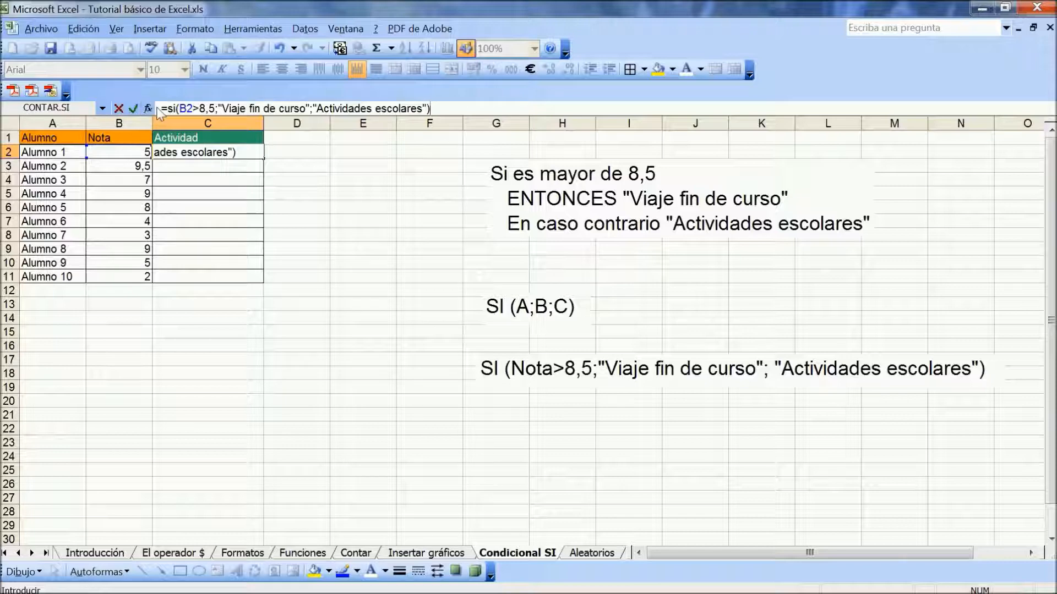
click(132, 107)
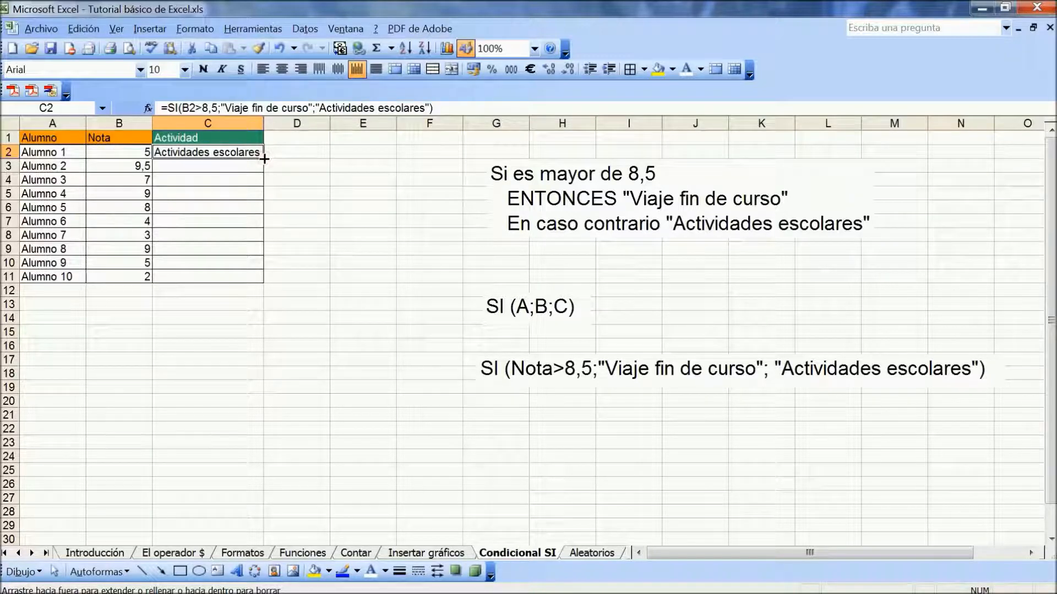
drag(264, 159, 265, 279)
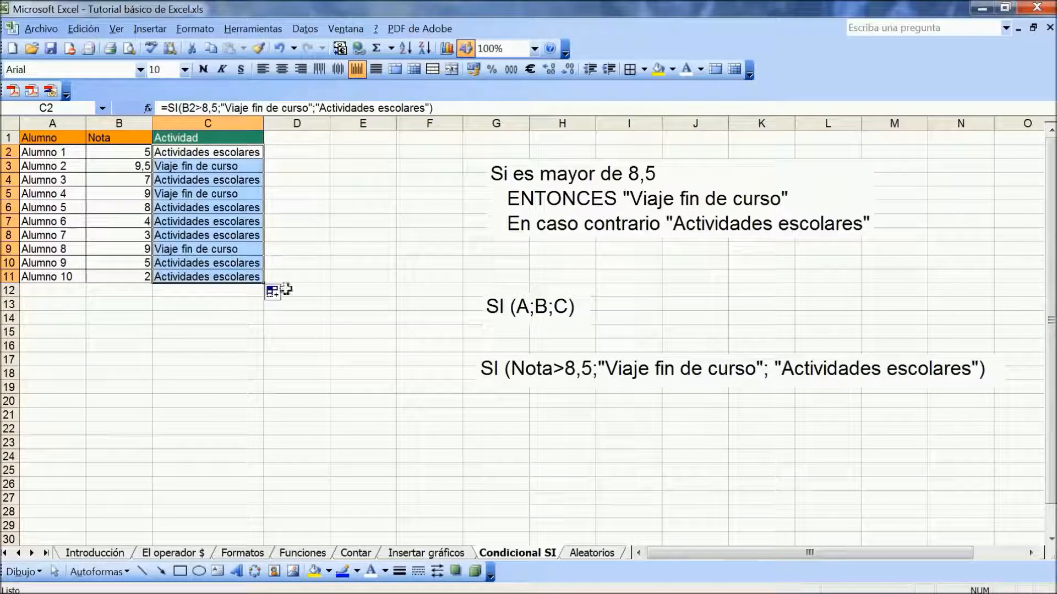
click(198, 327)
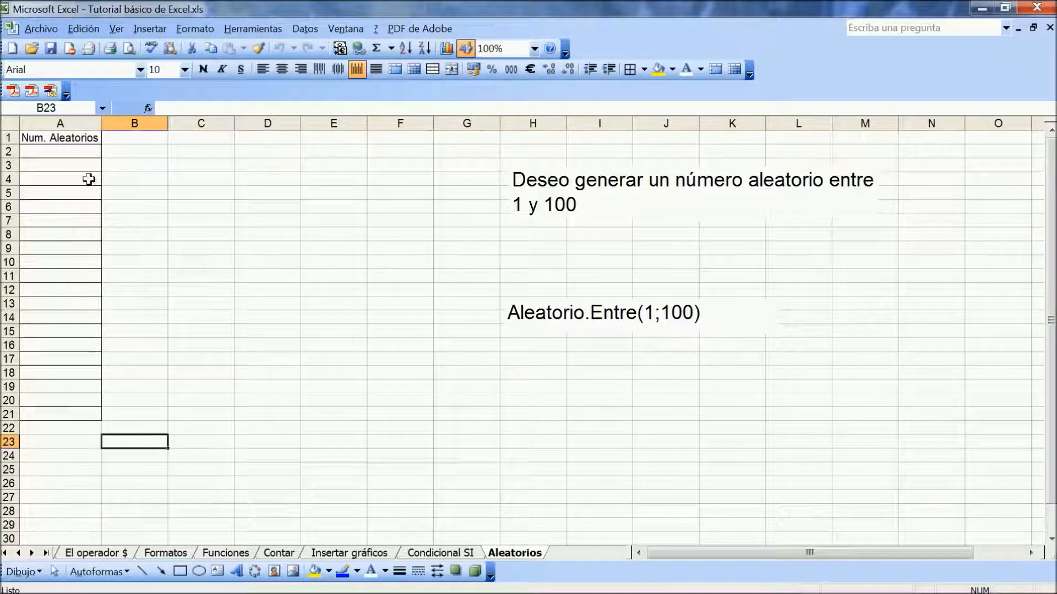
On the Aleatorios sheet, enter =ALEATORIO.ENTRE(1;100) in cell A2 under Num. Aleatorios
click(72, 153)
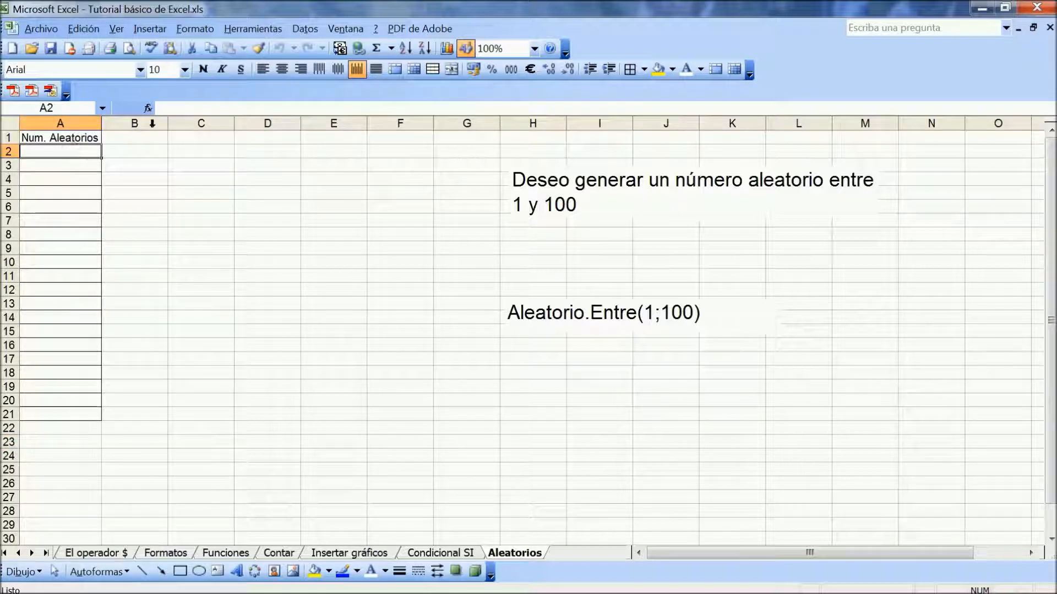
click(172, 108)
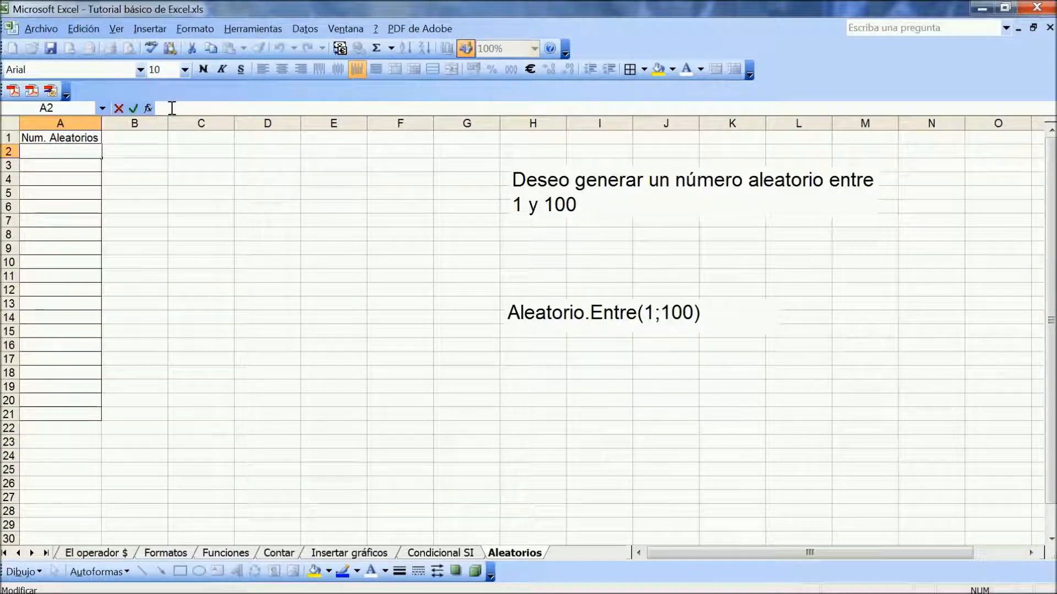
text(=aleatorio)
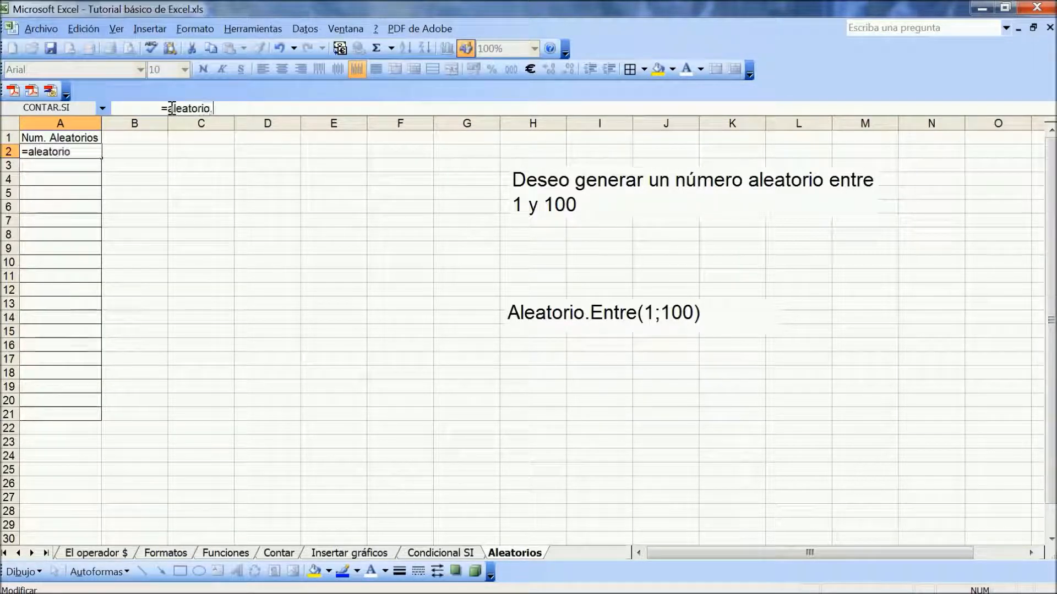
text(.entre(1)
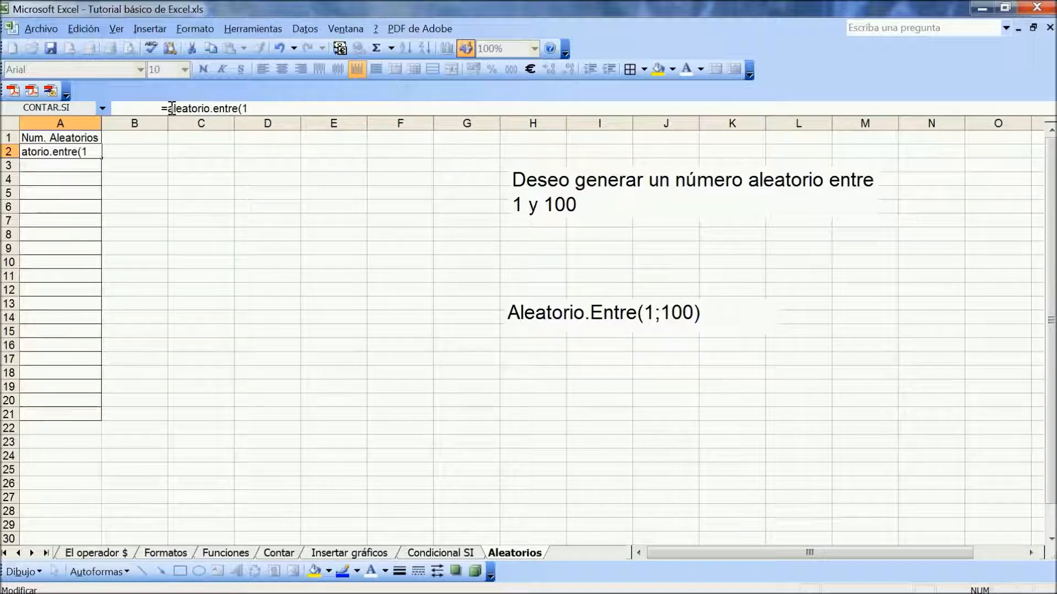
text(;100))
click(134, 110)
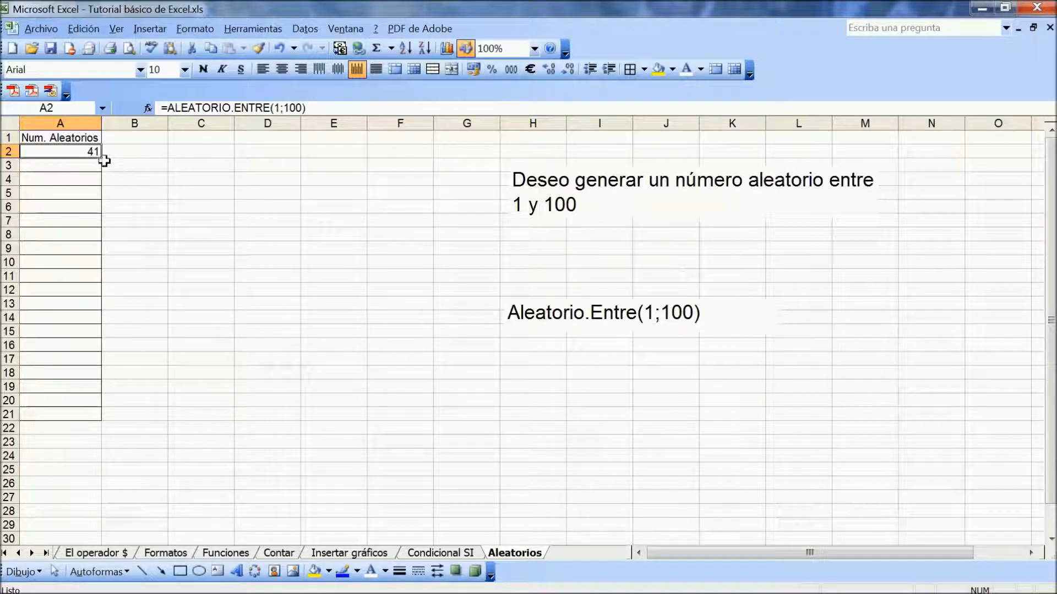
Switch the Herramientas para análisis add-in off and back on in the Complementos dialog and accept
click(258, 28)
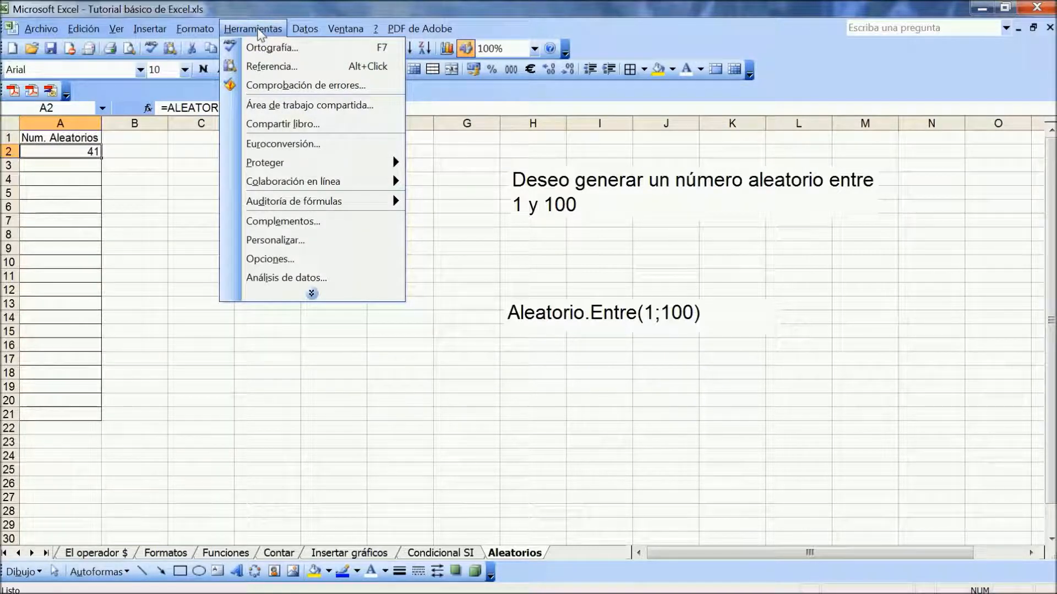
click(272, 223)
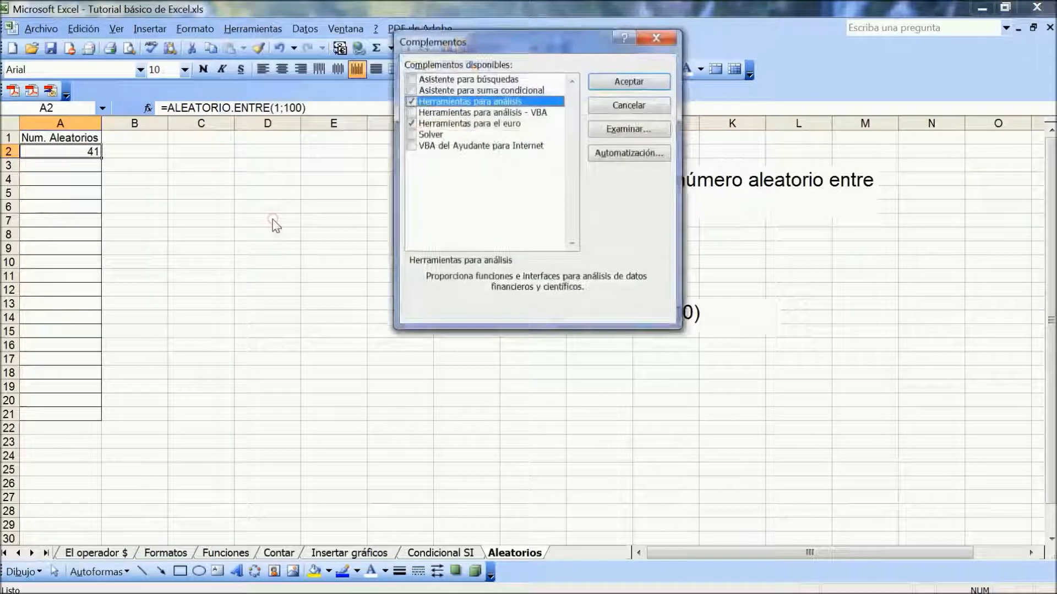
click(411, 103)
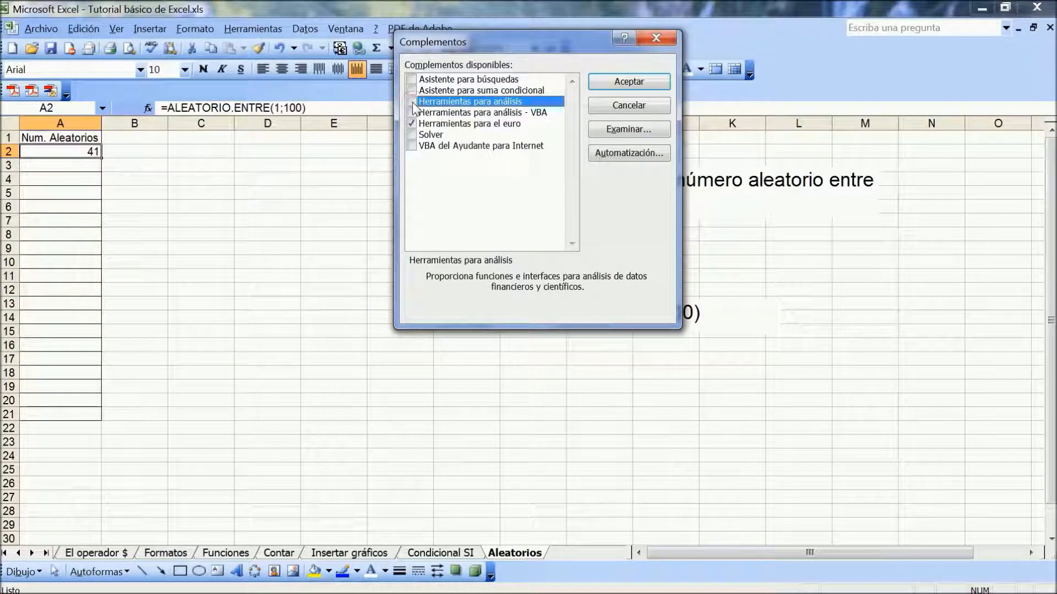
click(412, 101)
click(612, 85)
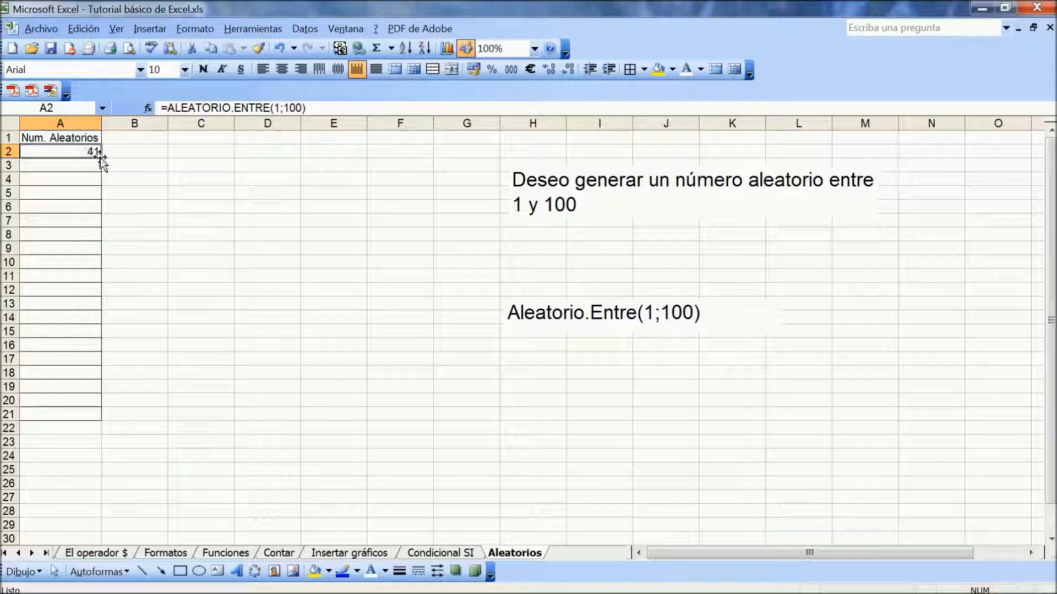
Copy the random-number formula in A2 down to A21 and extend it one more row to A22
drag(100, 159, 92, 418)
click(198, 335)
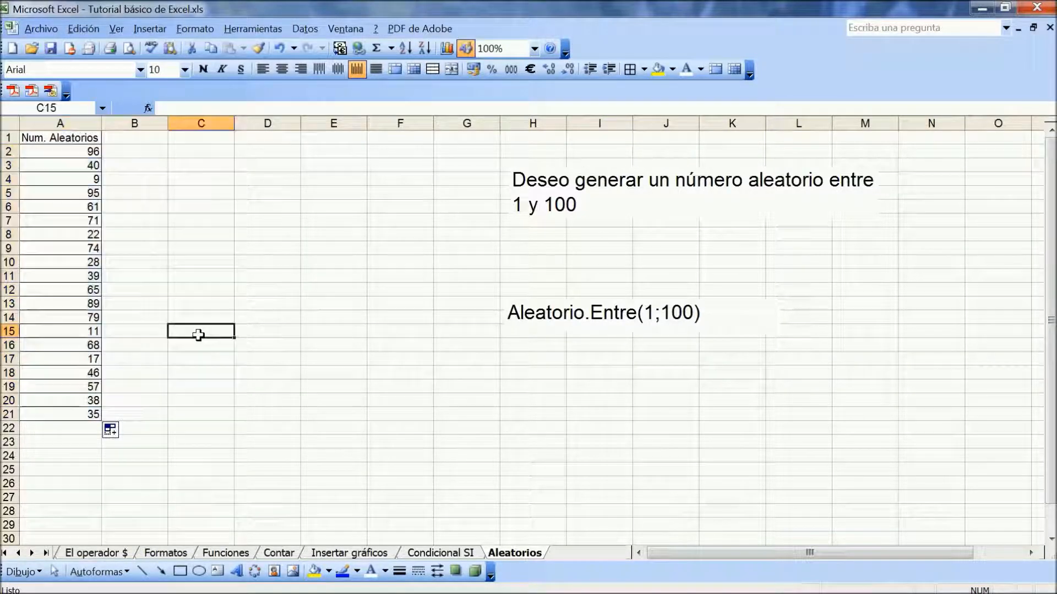
click(90, 414)
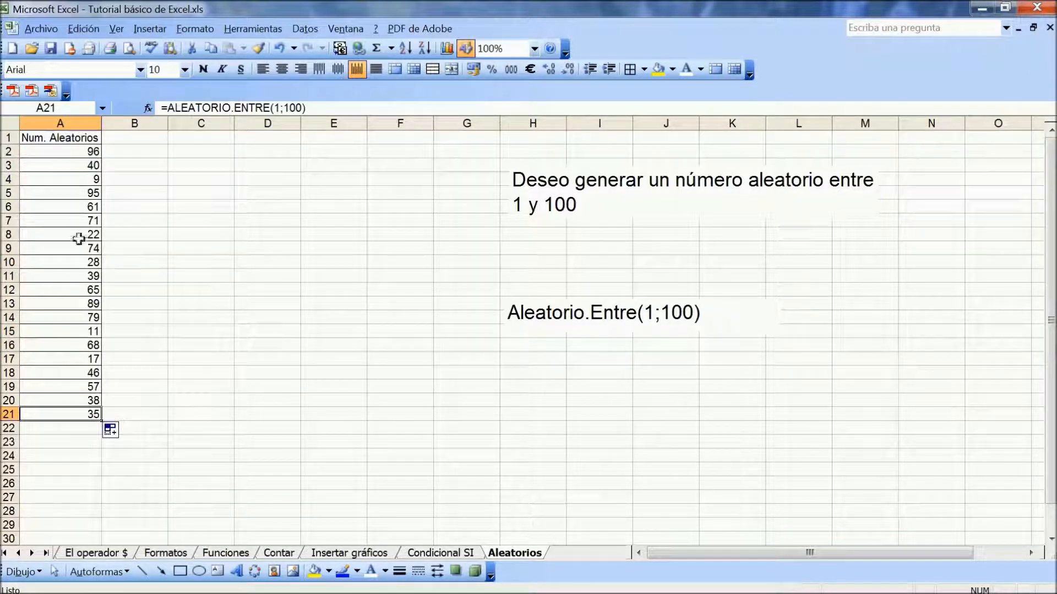
drag(102, 420, 103, 434)
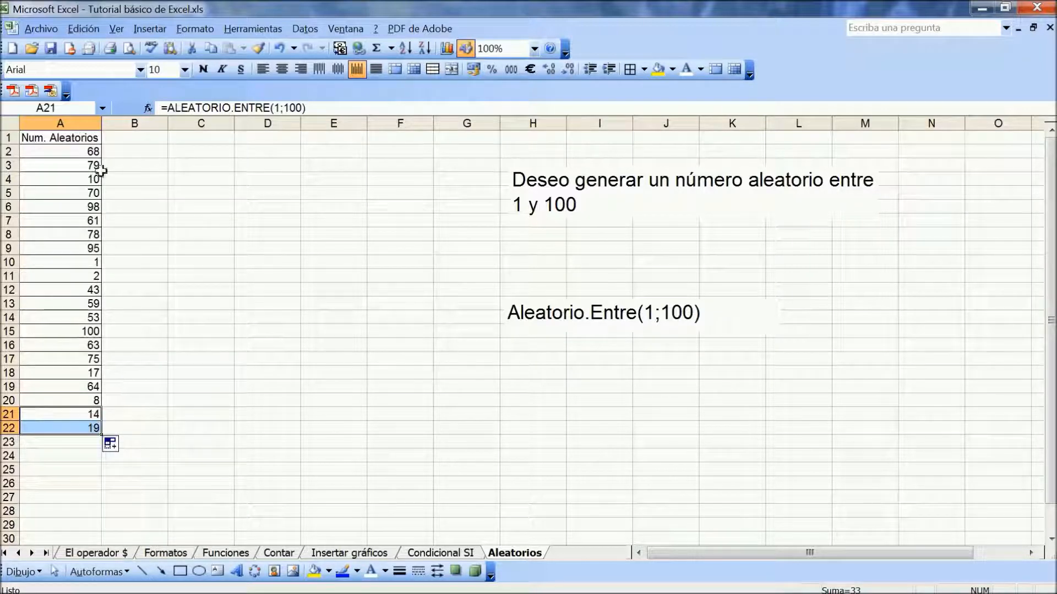
click(154, 246)
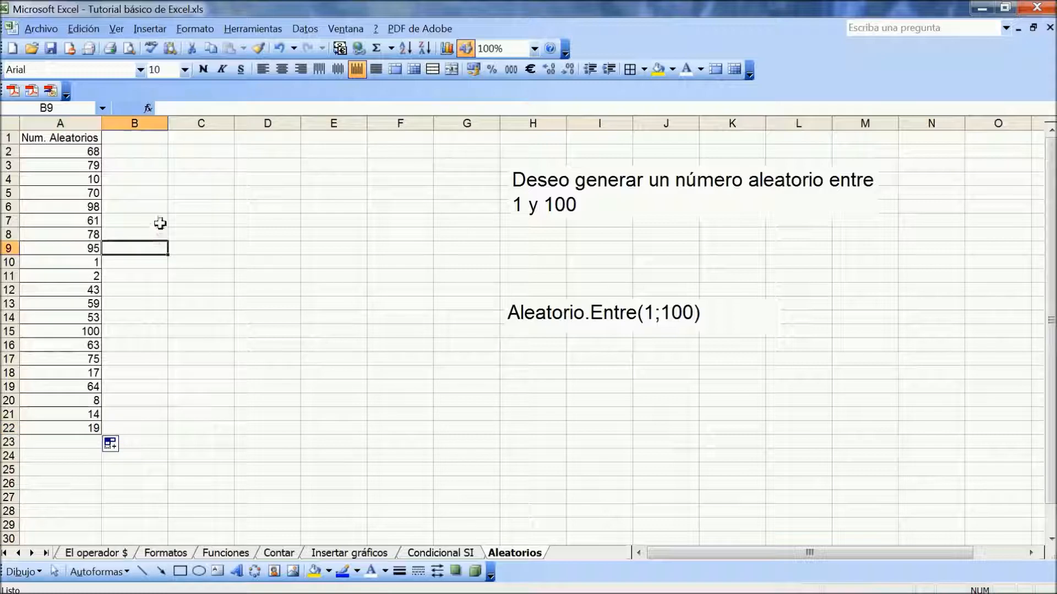
Recalculate the sheet repeatedly to regenerate the random numbers in column A
key(F9)
key(F9)
key(F9)
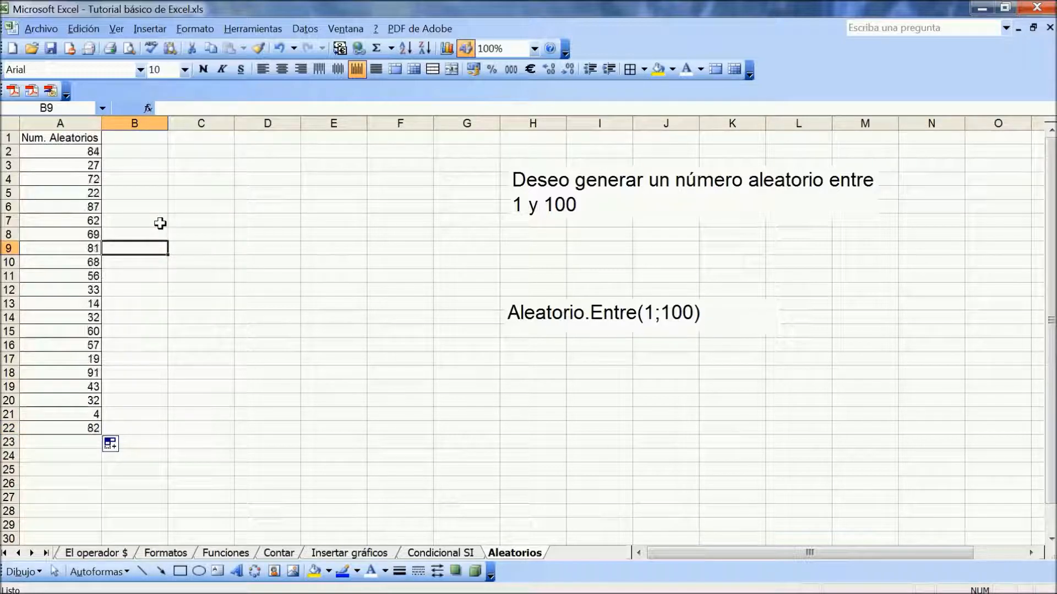
key(F9)
key(F9)
key(F9)
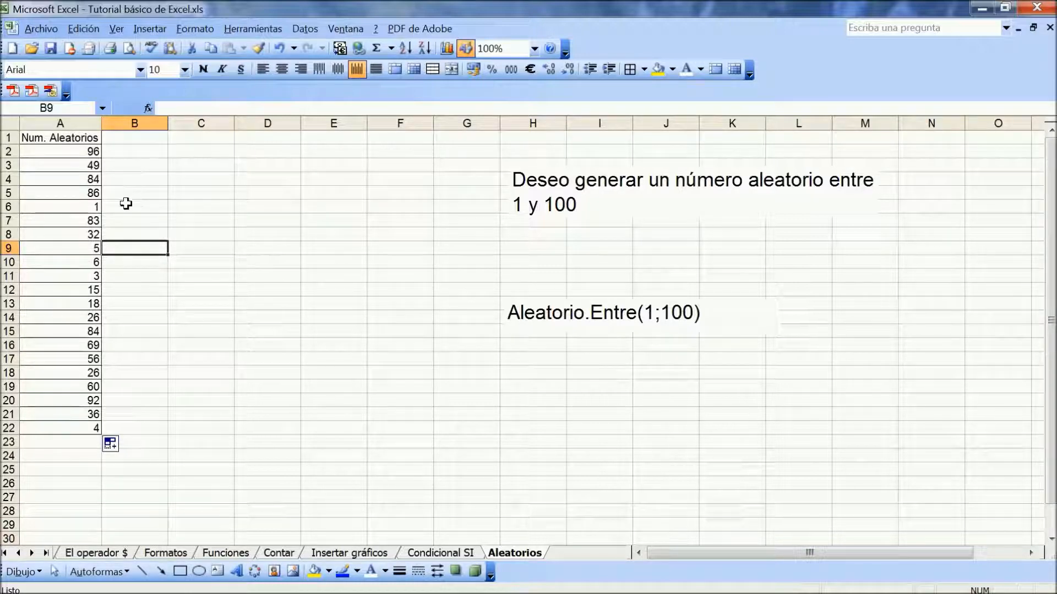
Clear the random numbers in A6:A22 and refill those cells by copying the formula down from A5
drag(74, 207, 94, 419)
key(Delete)
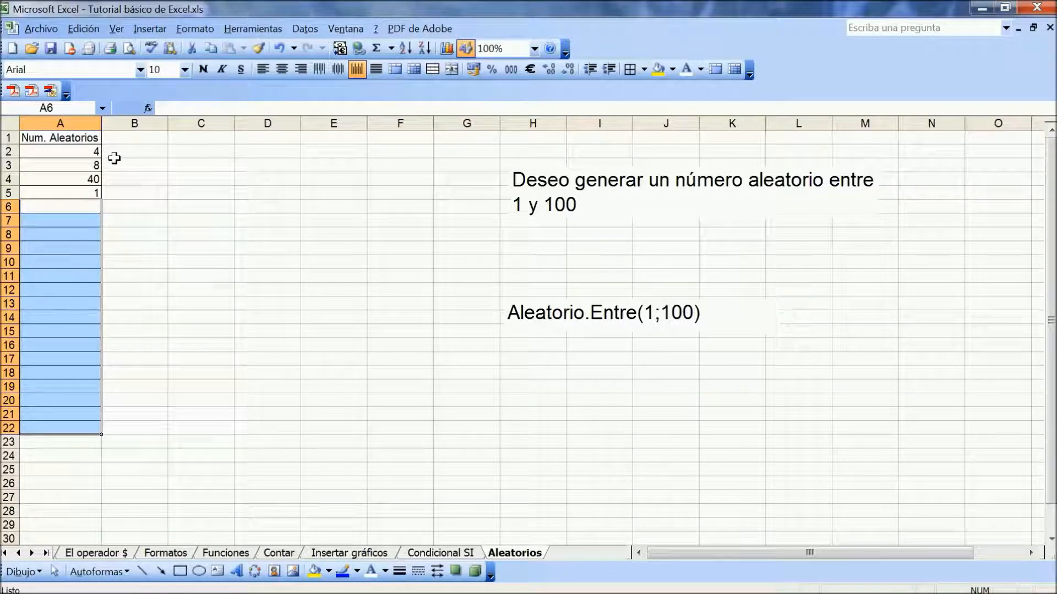
click(91, 192)
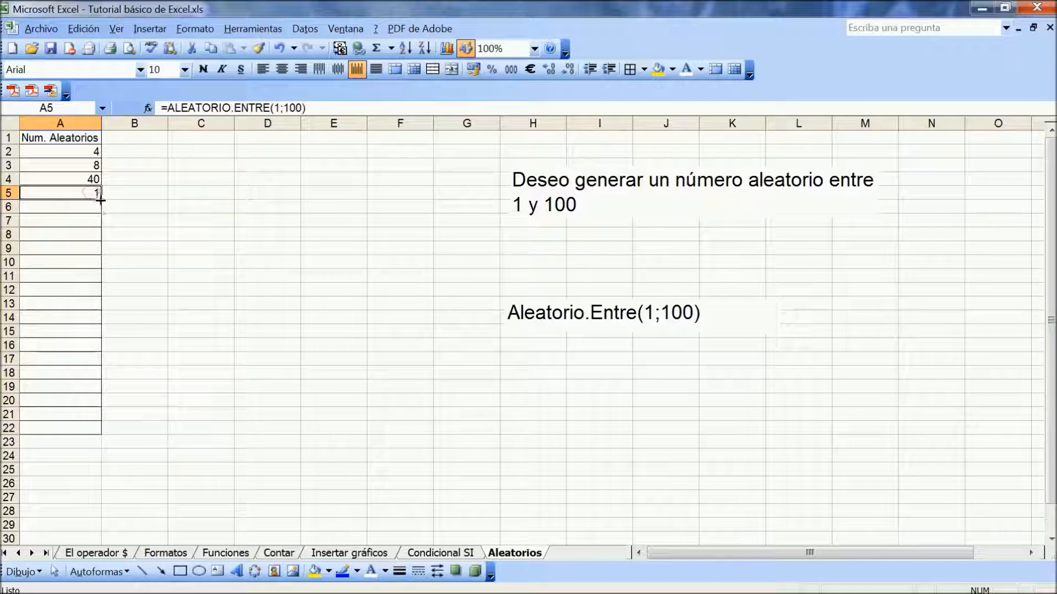
drag(102, 199, 103, 435)
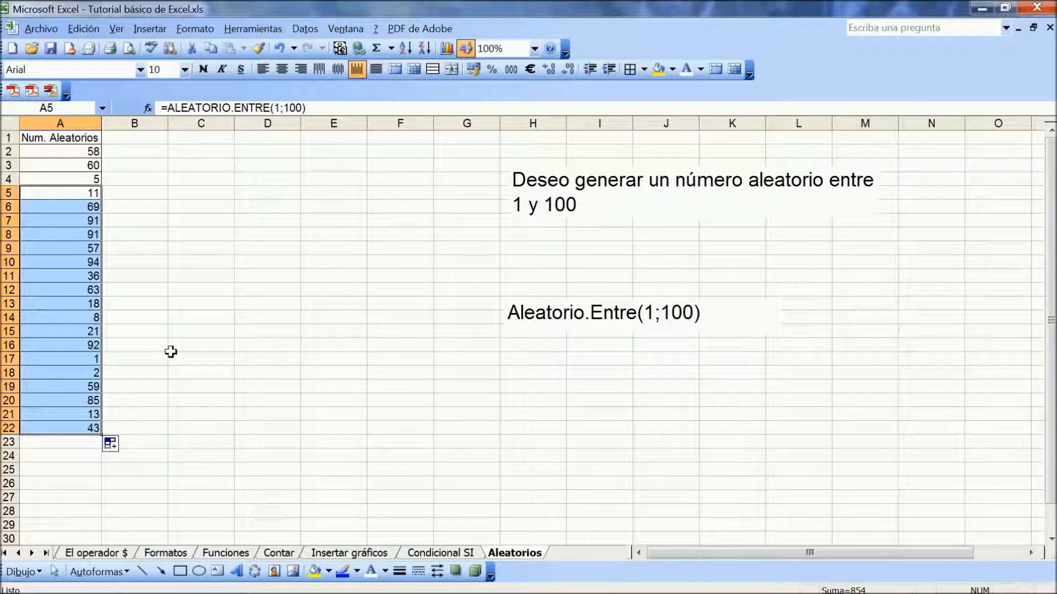